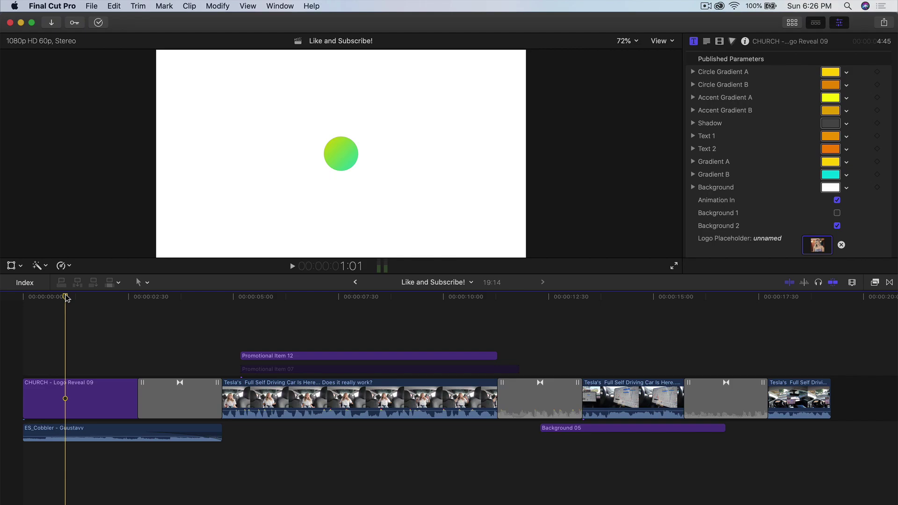
Preview the logo reveal, the transition and the Promotional Item 12 subscribe graphic in the finished timeline.
left_click_drag(66, 297, 184, 315)
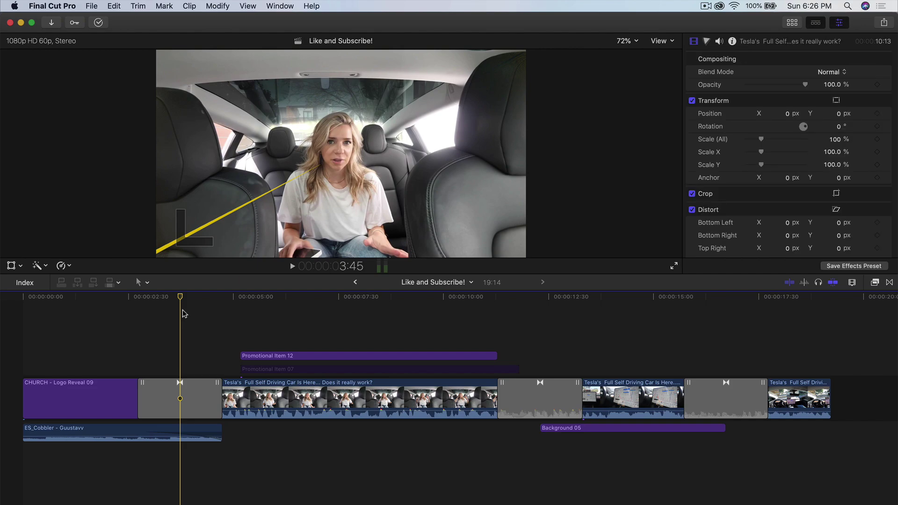
left_click(337, 297)
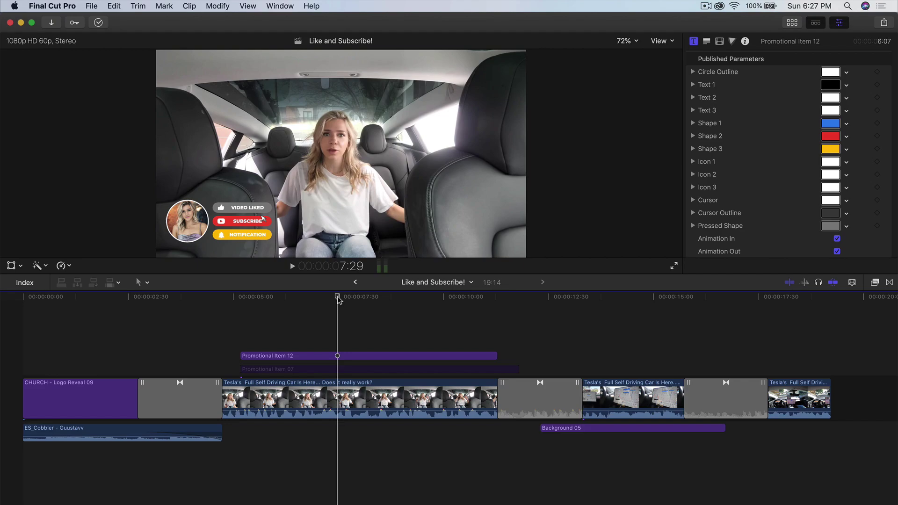
left_click_drag(338, 296, 291, 299)
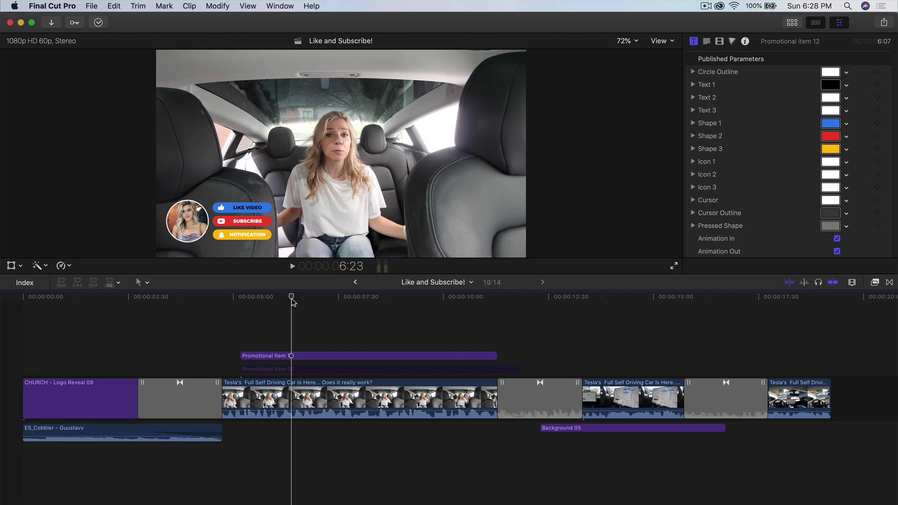
left_click_drag(291, 301, 373, 301)
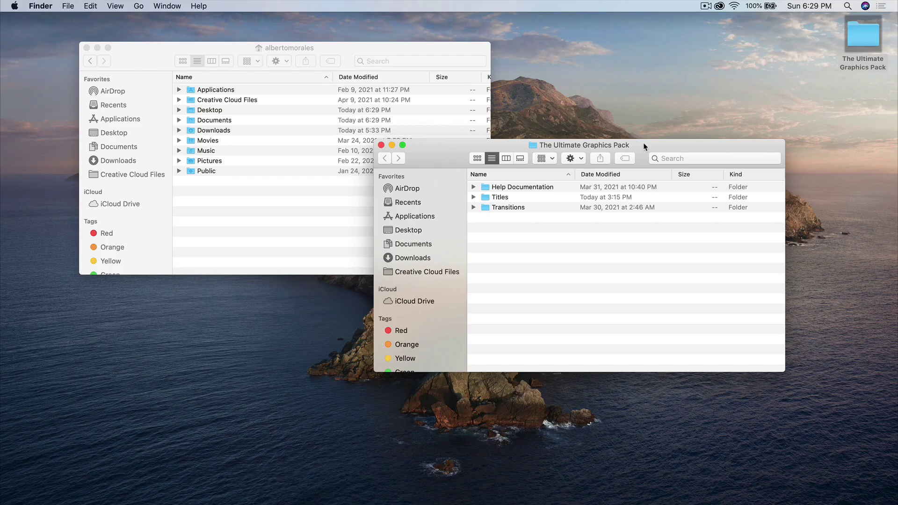
Position The Ultimate Graphics Pack window beside the home folder window and identify the pack's Titles and Transitions folders.
left_click_drag(643, 147, 629, 192)
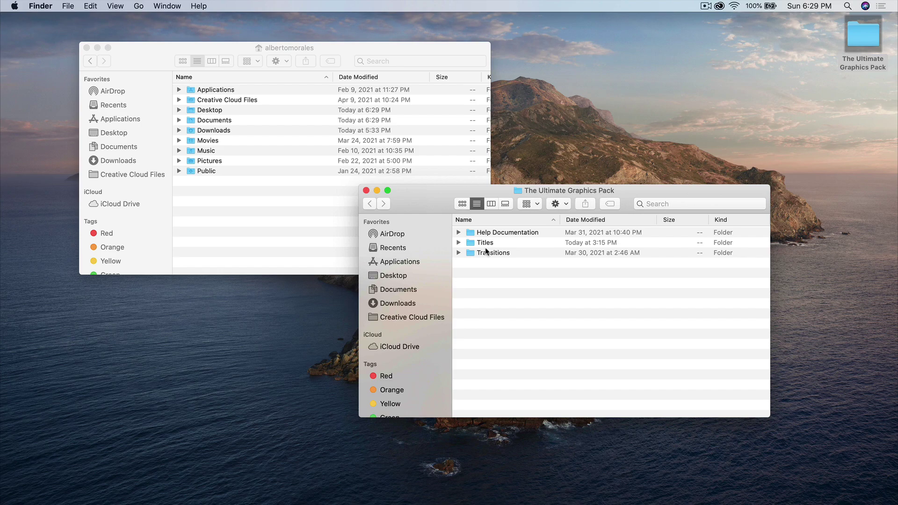
left_click_drag(491, 274, 491, 246)
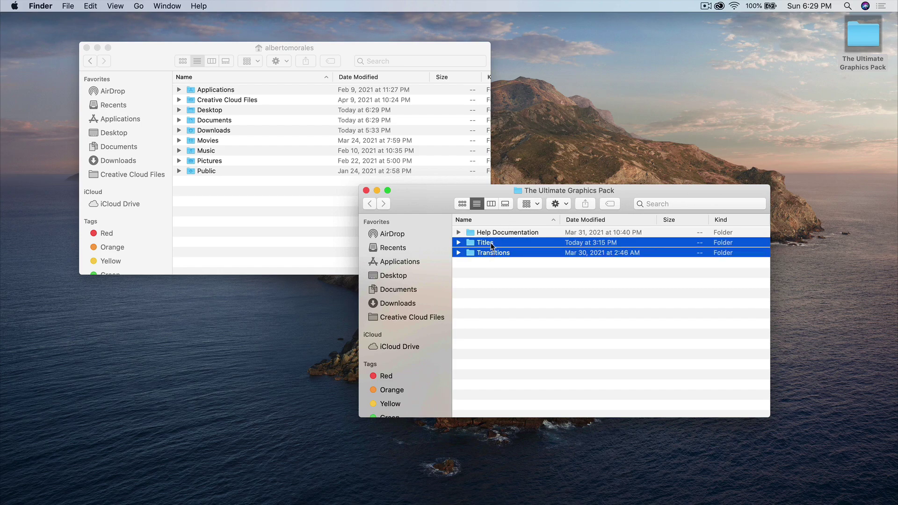
left_click(486, 261)
left_click(484, 242)
left_click(492, 255)
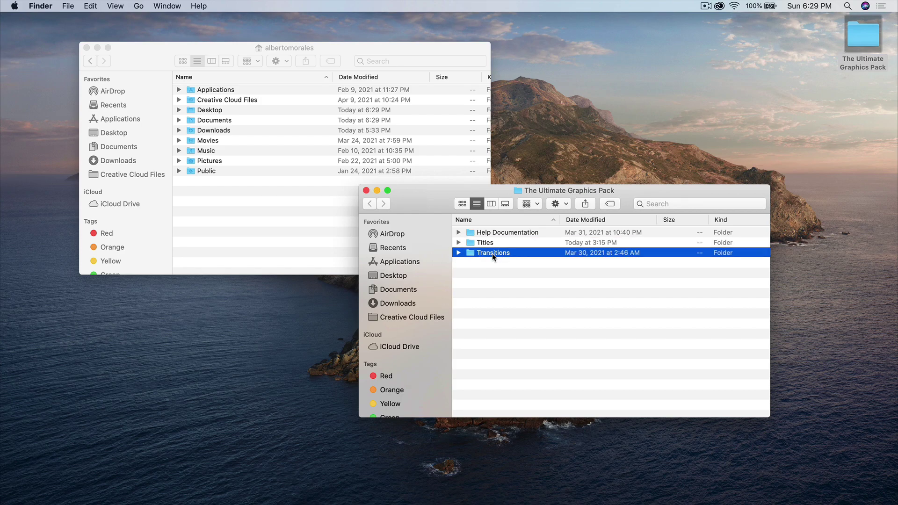
Open the Motion Templates folder inside the home folder's Movies folder.
left_click_drag(272, 48, 265, 49)
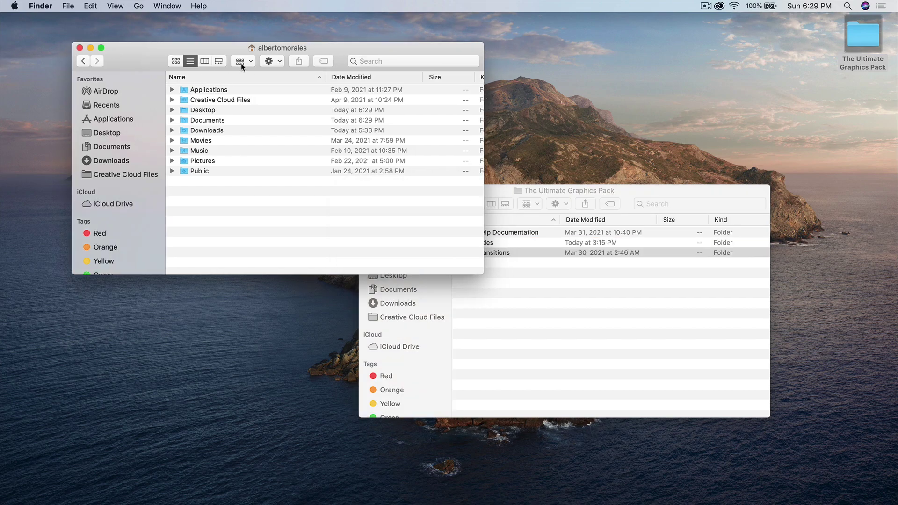
left_click(139, 6)
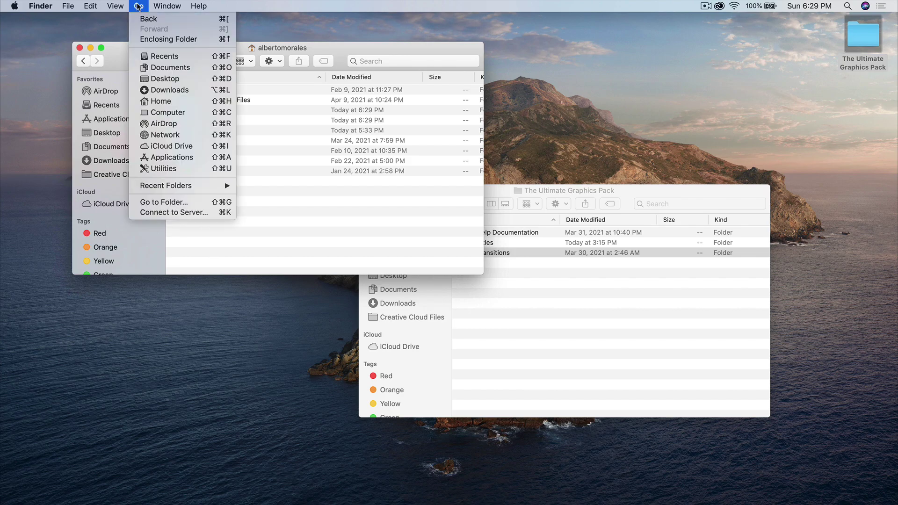
left_click(264, 189)
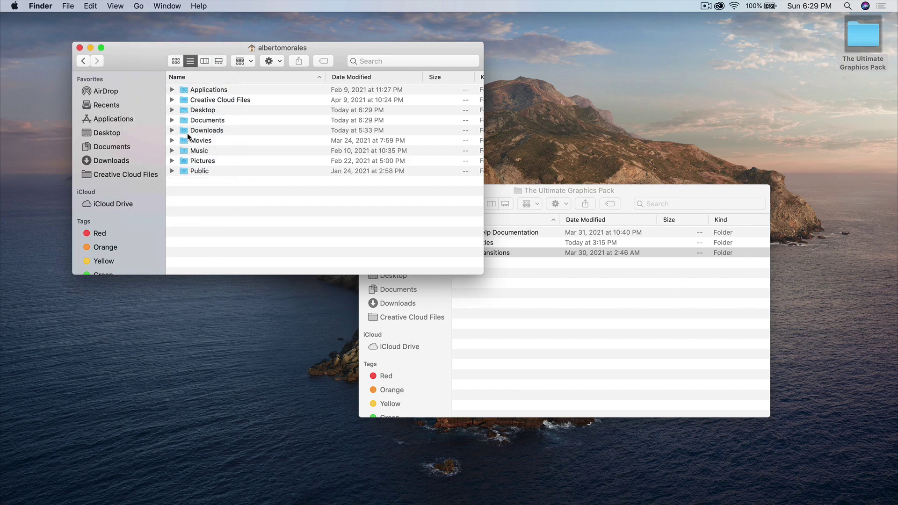
double_click(202, 141)
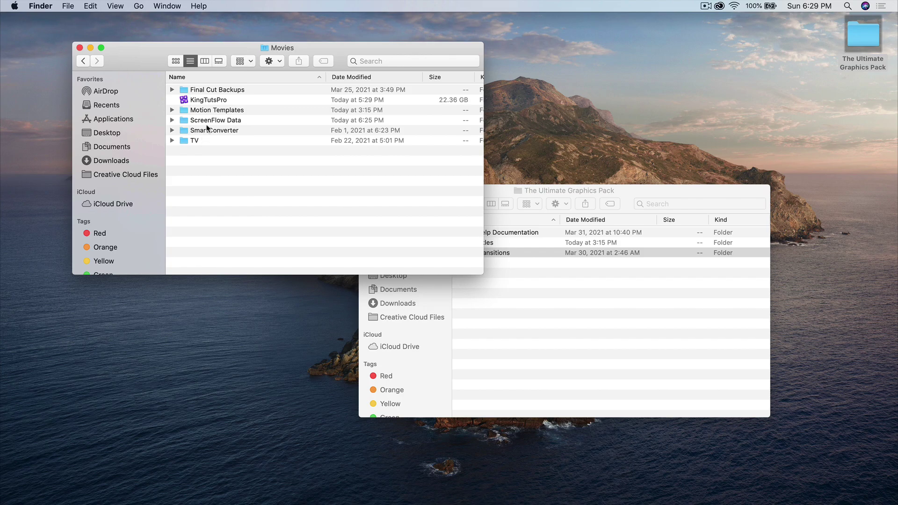
double_click(215, 111)
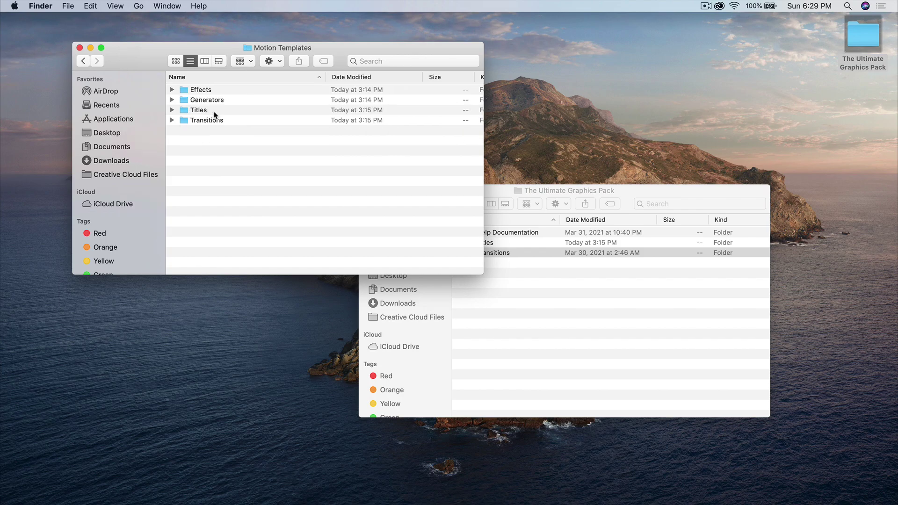
Locate the Titles and Transitions folders in Motion Templates and open Titles.
left_click(211, 119)
left_click(210, 110)
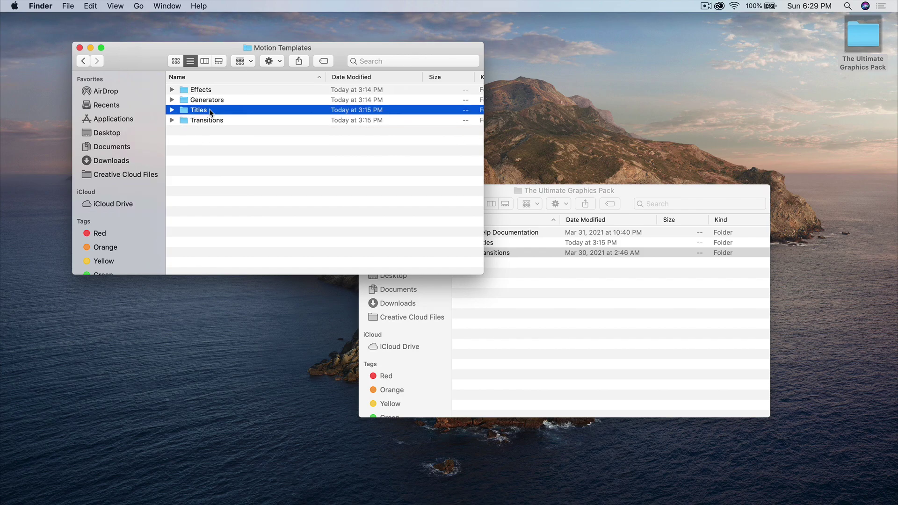
left_click(212, 143)
left_click(212, 122)
left_click(231, 131)
double_click(210, 110)
Open the Titles folder in The Ultimate Graphics Pack and pick up its [DP669] The Ultimate Graphics Pack folder.
left_click(483, 246)
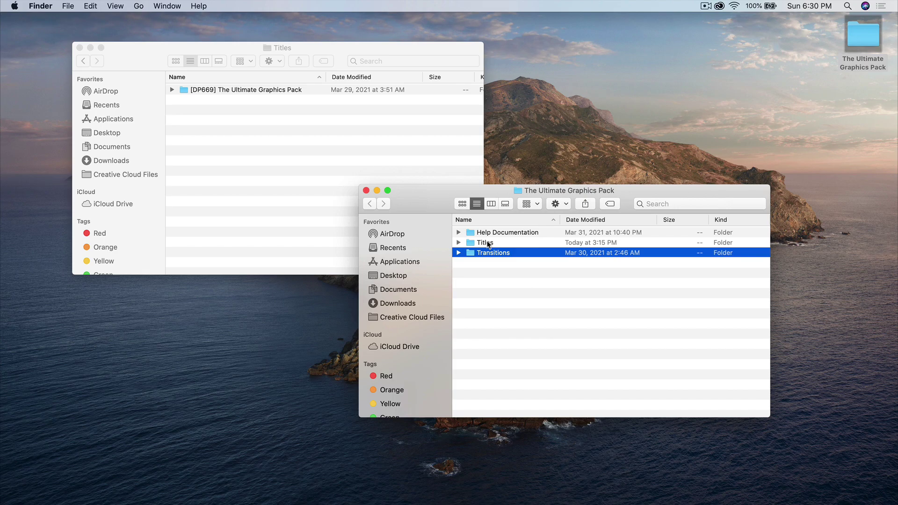
left_click(487, 243)
double_click(486, 242)
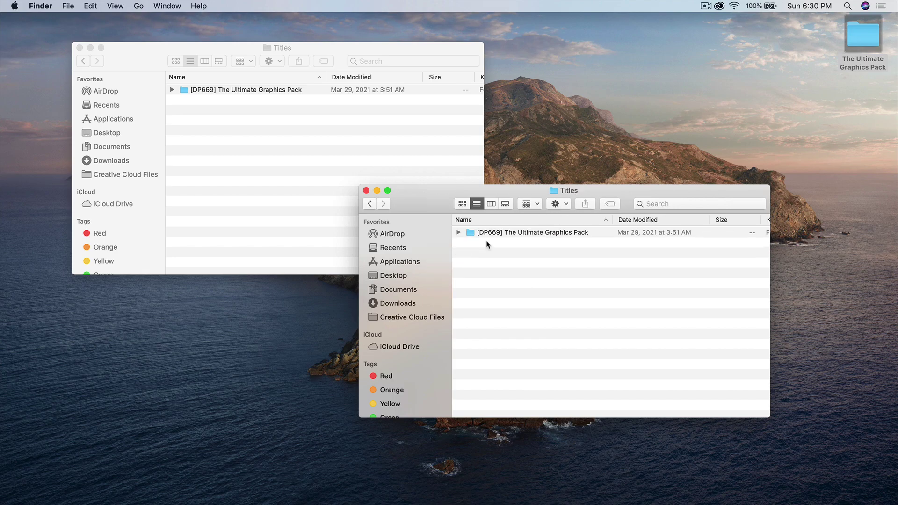
left_click_drag(567, 237, 556, 266)
Go back to the pack's main folder, open its Transitions folder and pick up the [DP669] The Ultimate Graphics Pack folder.
left_click(371, 205)
left_click(481, 253)
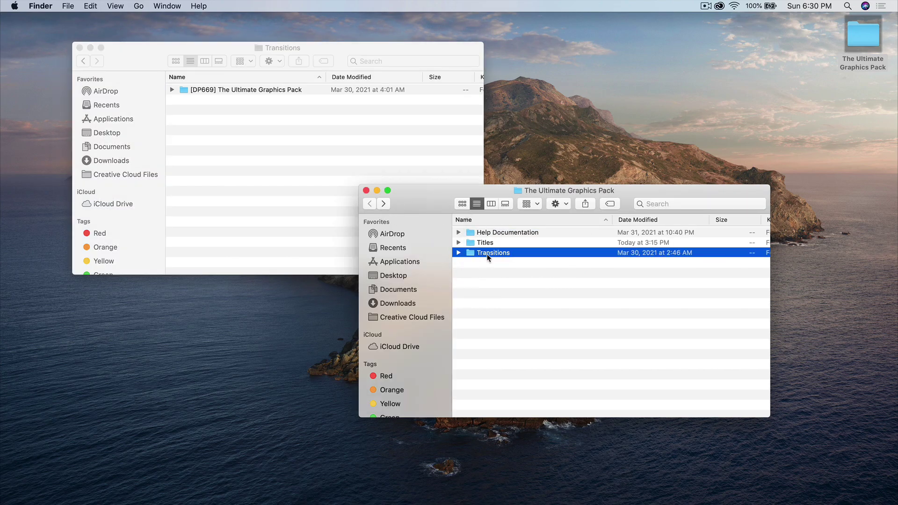
double_click(487, 256)
left_click(524, 233)
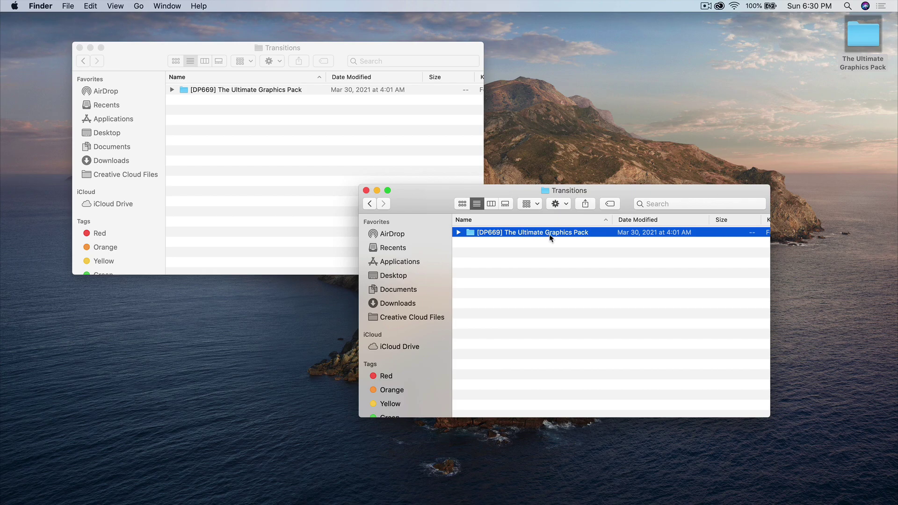
left_click_drag(550, 238, 554, 271)
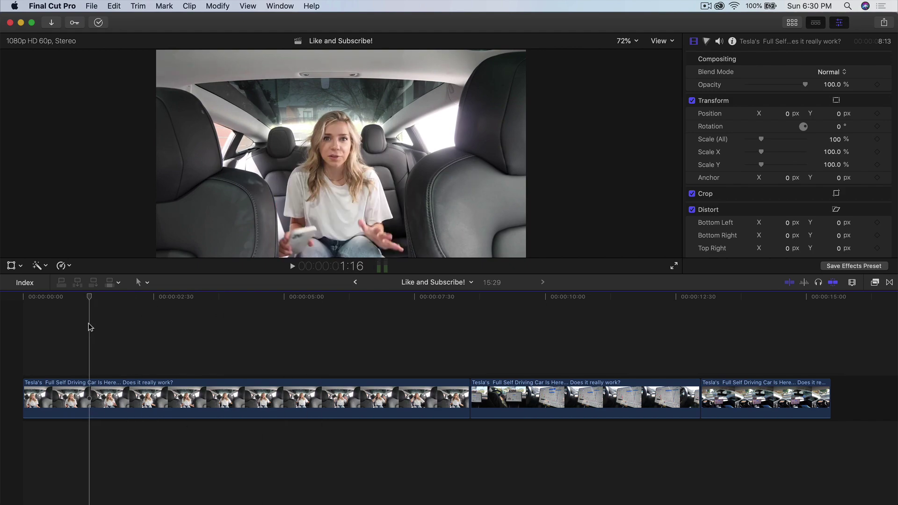
Select the first Tesla clip in the Final Cut Pro timeline, and browse the channel's uploaded videos on YouTube.
left_click(79, 391)
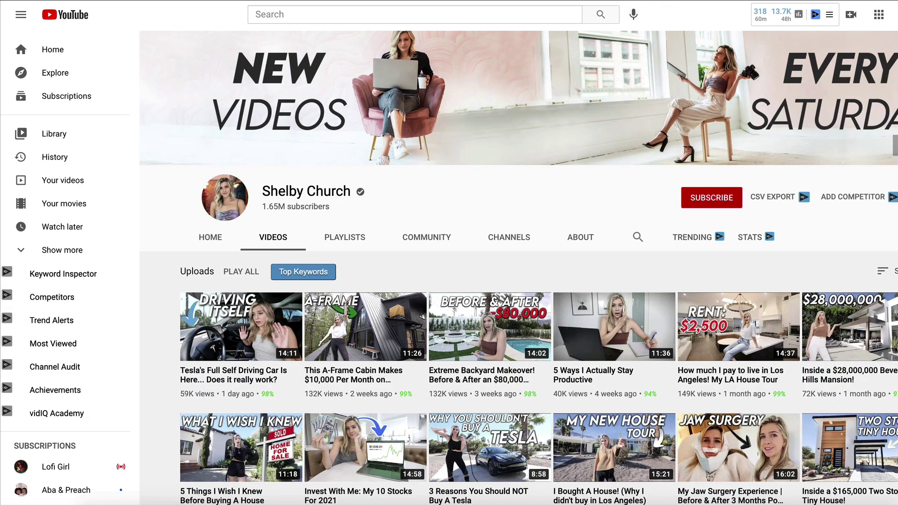
scroll(518, 266, "down", 2)
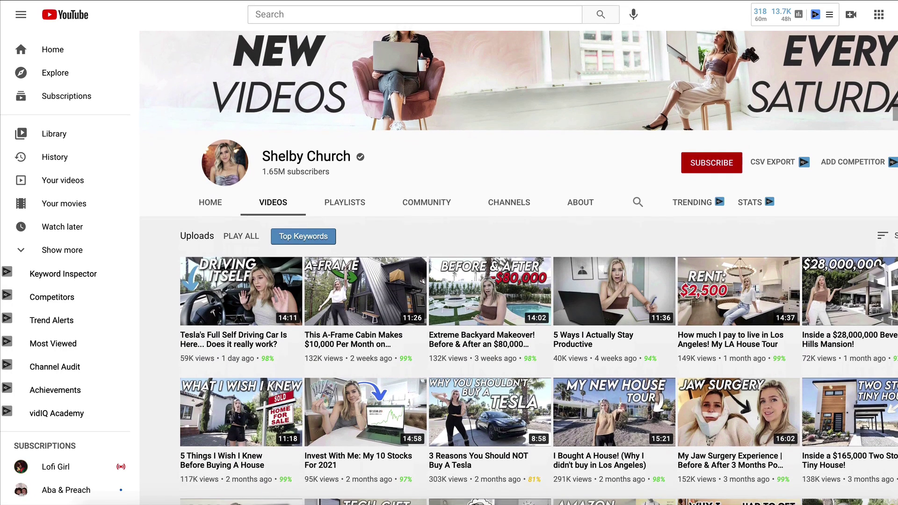
scroll(518, 267, "down", 5)
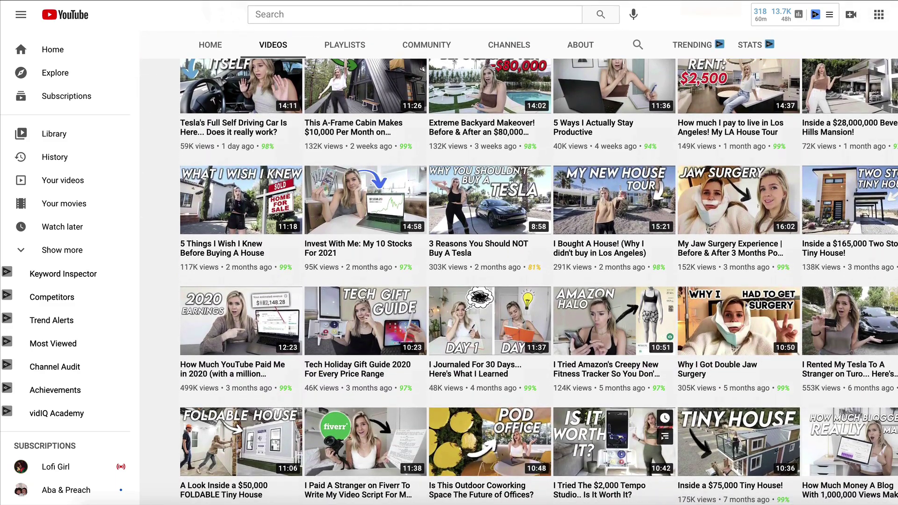
scroll(518, 267, "down", 7)
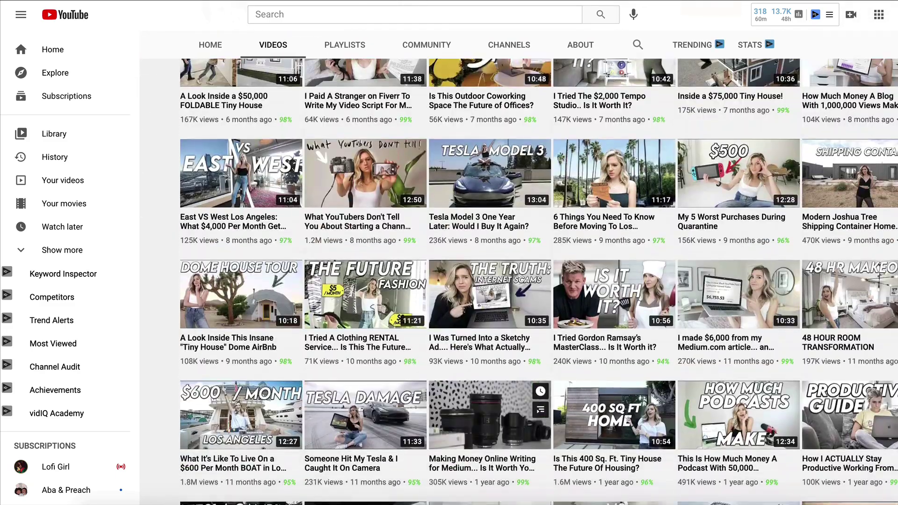
scroll(518, 267, "down", 10)
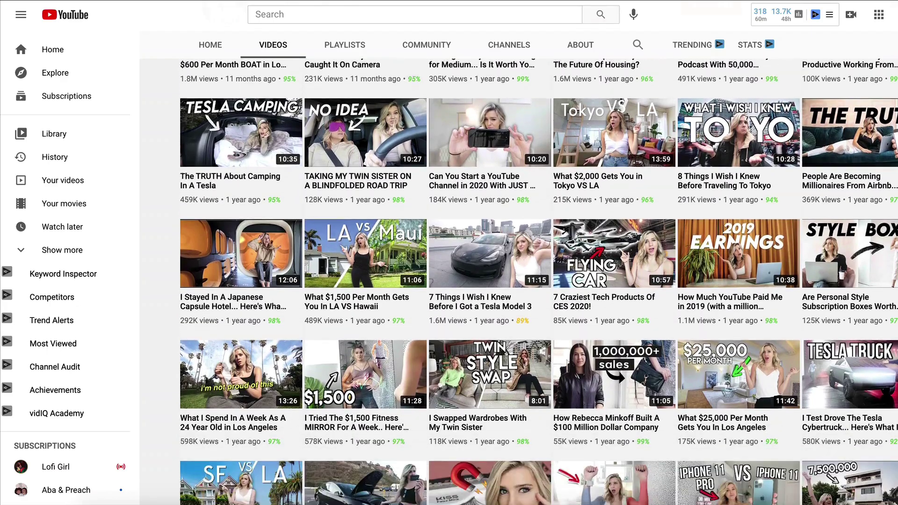
scroll(518, 267, "down", 3)
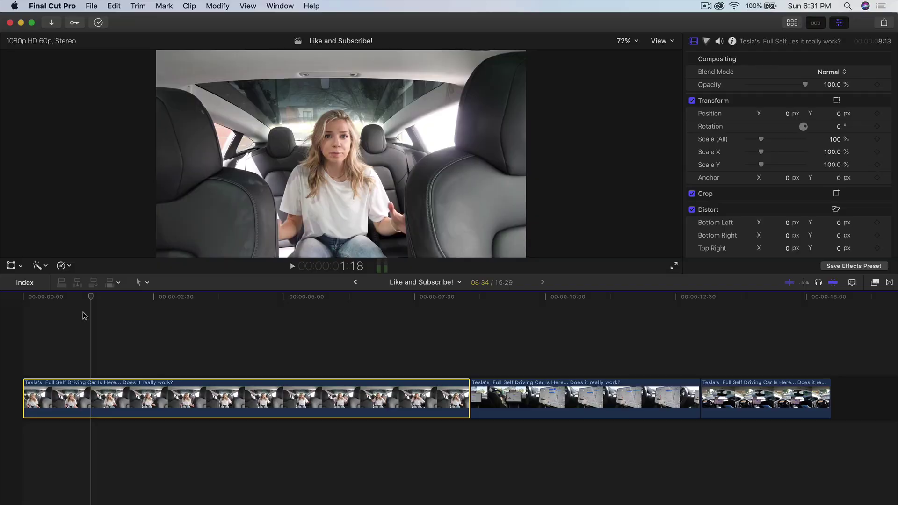
Scrub through the Tesla clips and place the playhead at 2:15 in the first clip.
left_click_drag(515, 361, 246, 324)
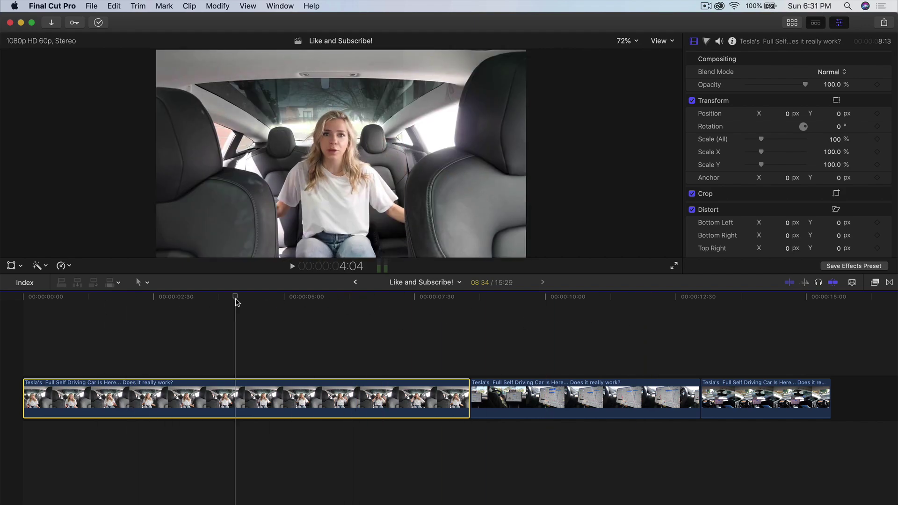
left_click(144, 308)
left_click(141, 308)
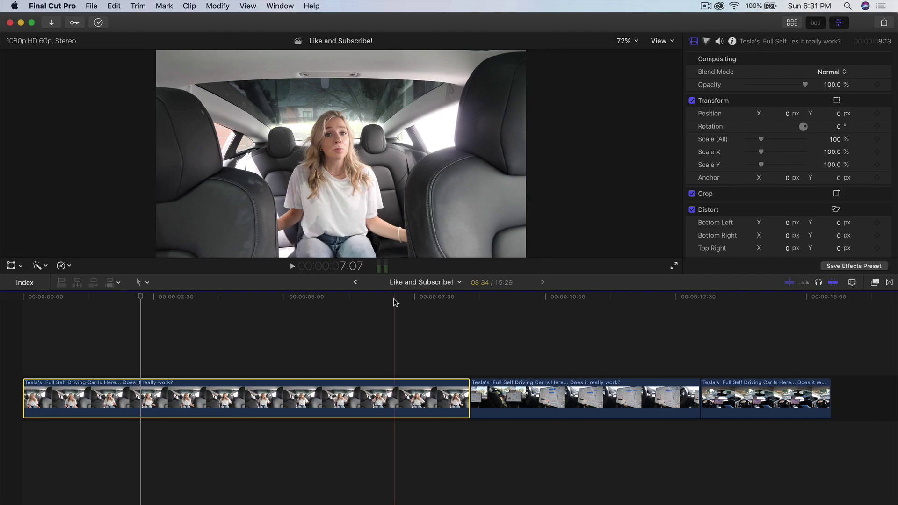
Show the titles and generators library and display the [DP669] The Ultimate Graphics Pack titles.
left_click(791, 24)
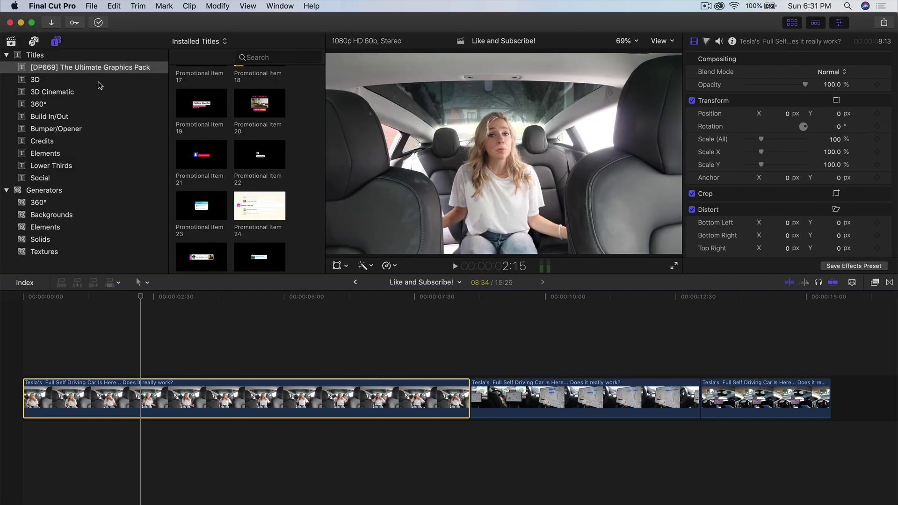
left_click(55, 43)
left_click(56, 43)
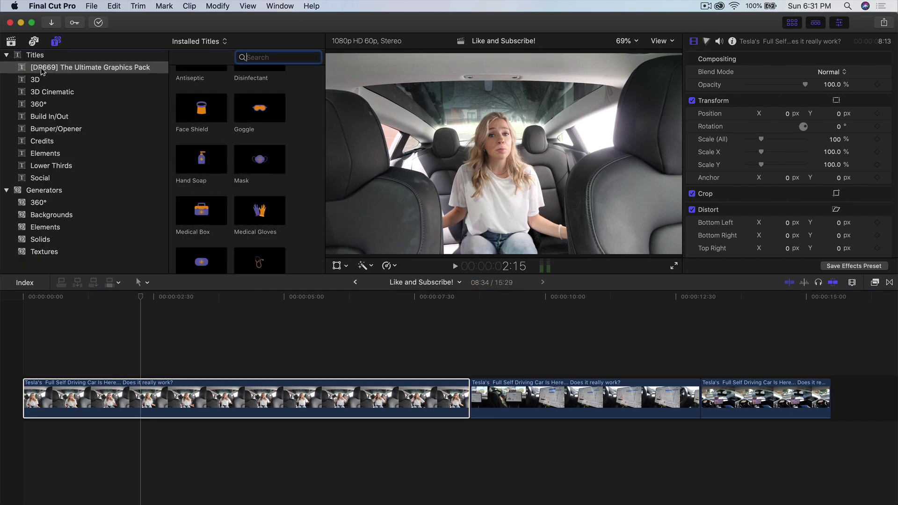
left_click(60, 69)
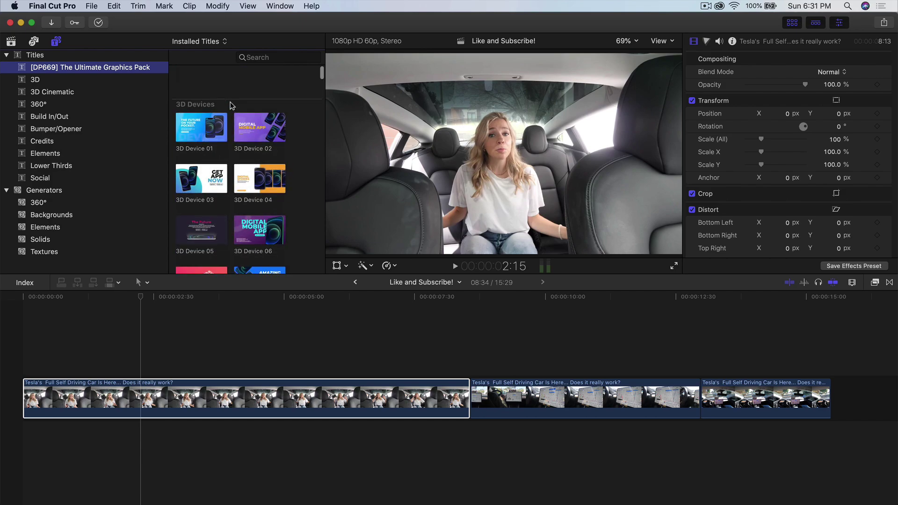
Browse the pack's title groups, including emoticons, vehicle icons, infographics, loading icons and 3D devices.
scroll(231, 105, "down", 3)
scroll(231, 105, "down", 15)
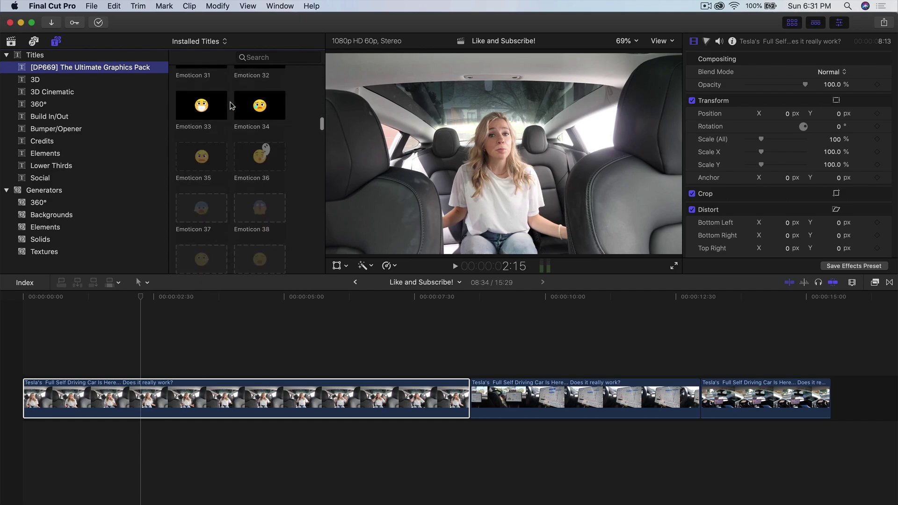
scroll(231, 105, "down", 10)
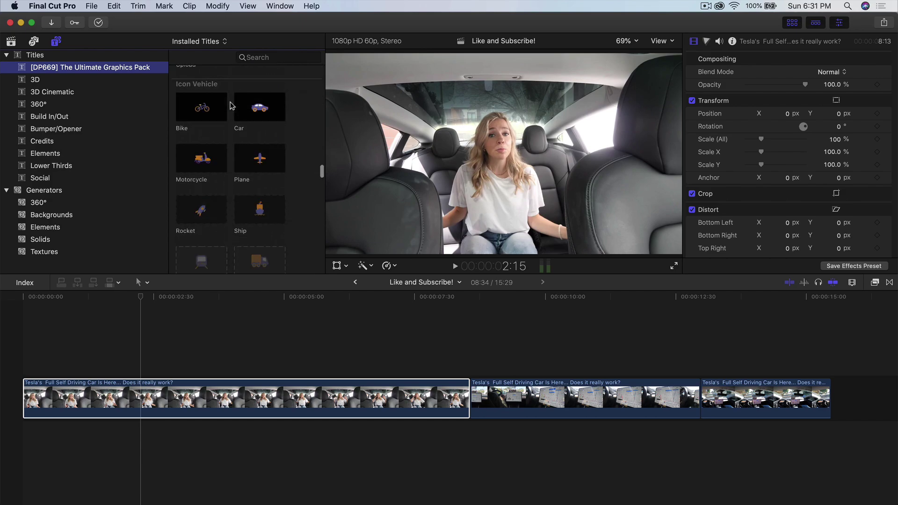
scroll(303, 176, "down", 10)
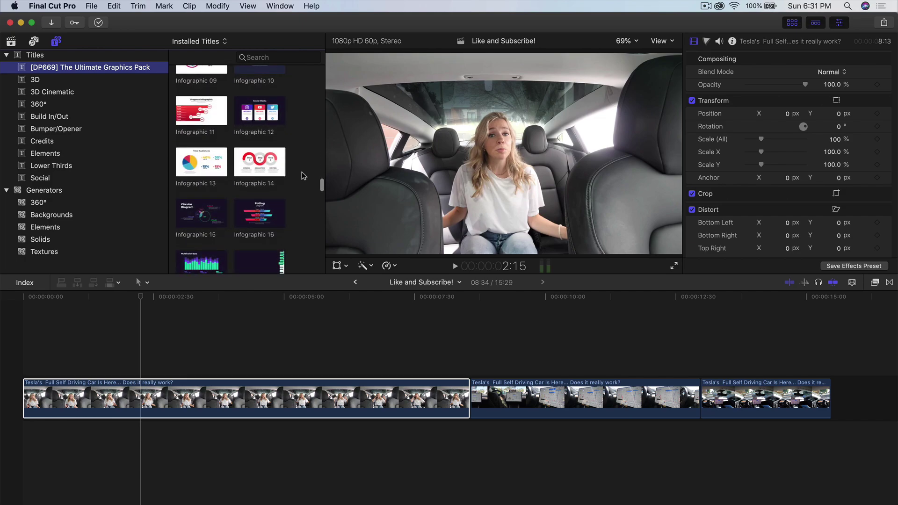
scroll(303, 176, "down", 6)
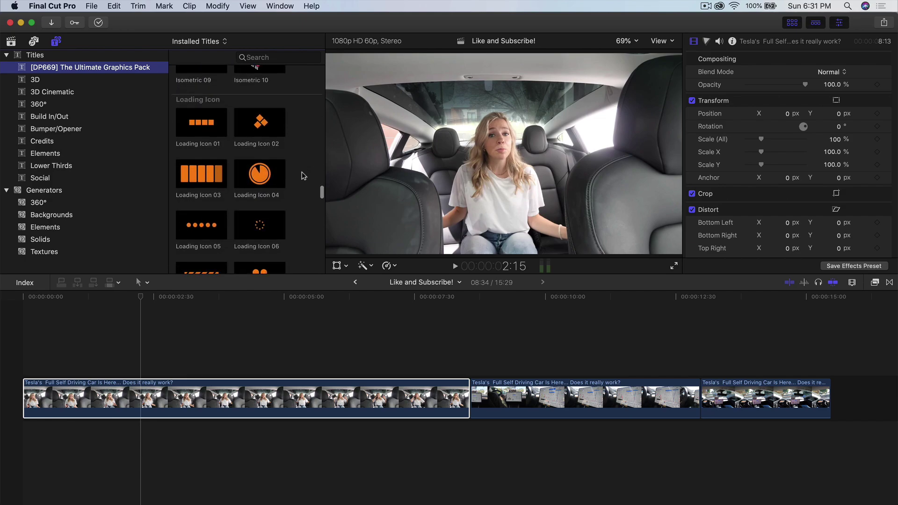
scroll(283, 135, "up", 20)
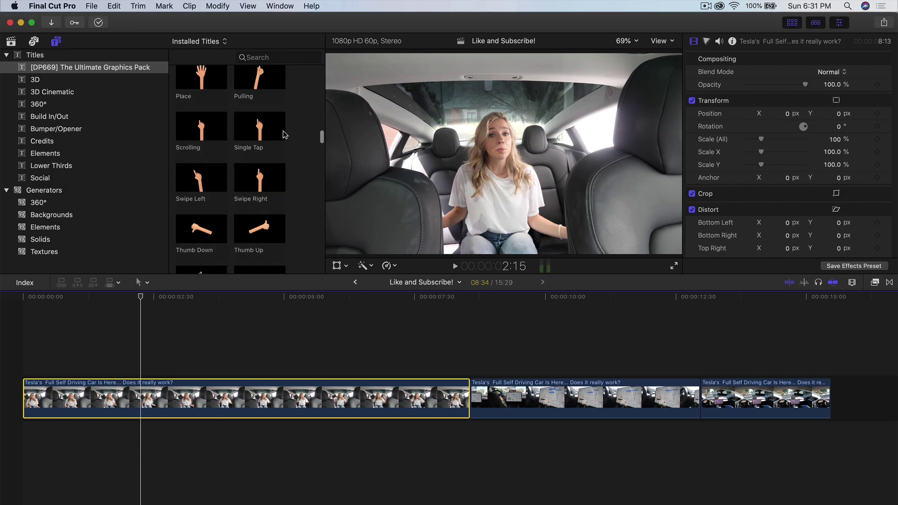
scroll(284, 134, "up", 10)
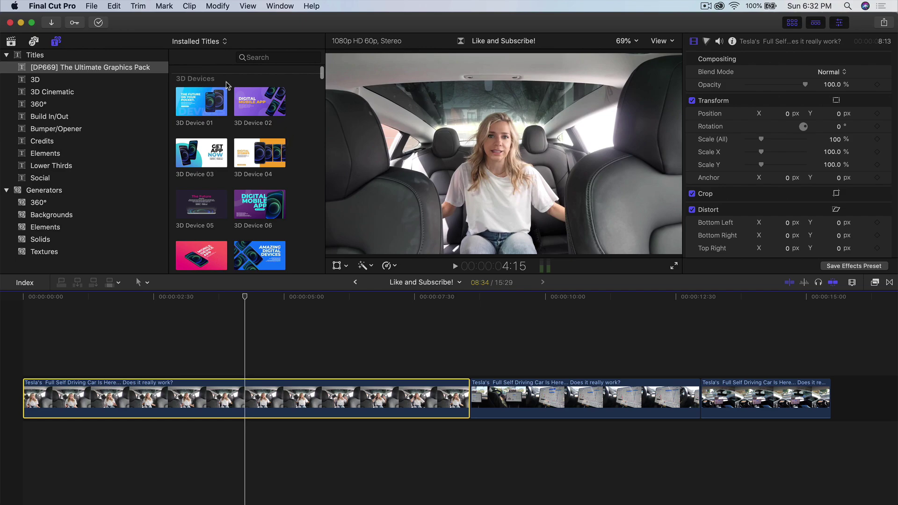
Preview the 3D Device 02 title's animation and select the 3D Device 09 title in the graphics pack.
left_click(255, 107)
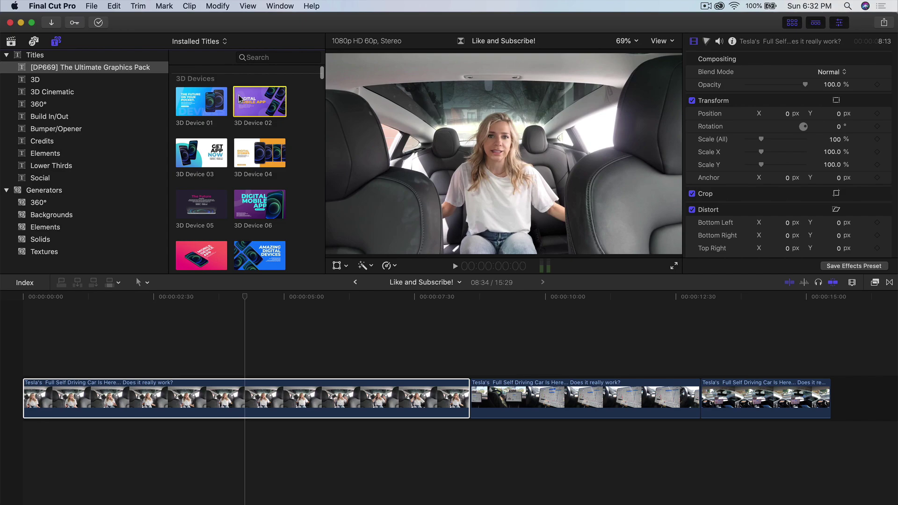
key("space")
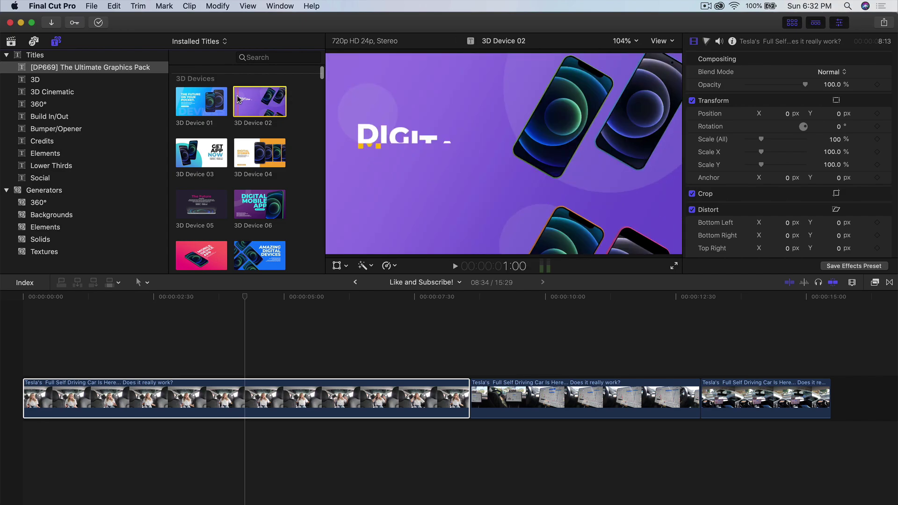
key("space")
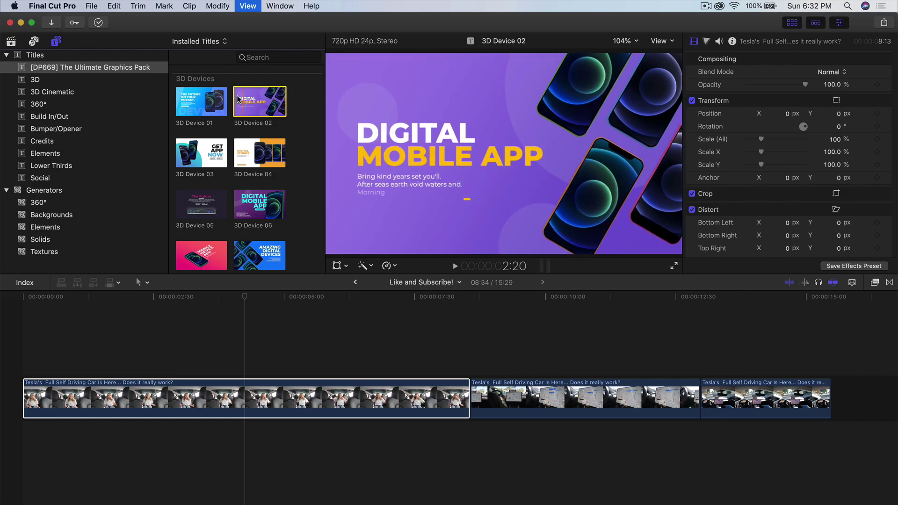
scroll(224, 140, "down", 5)
left_click(182, 169)
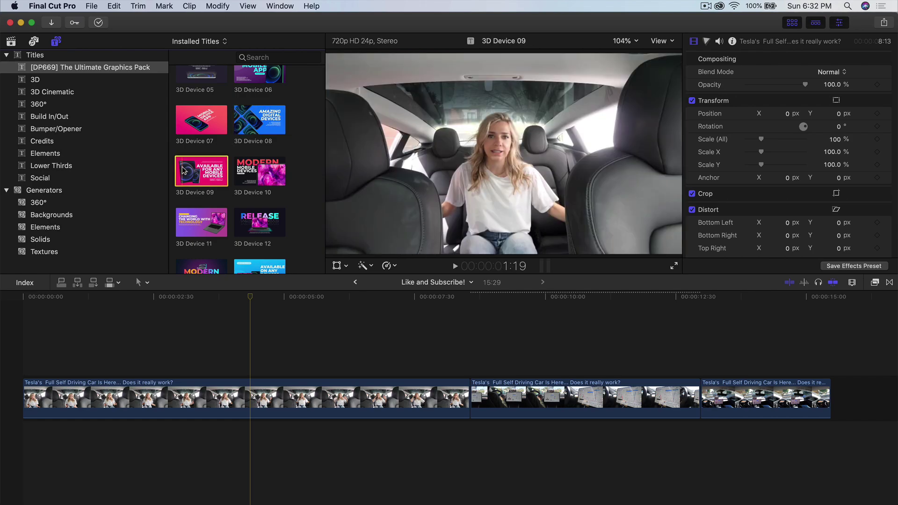
Preview the Audio Spectrum 01 and Audio Spectrum 03 titles.
scroll(182, 170, "down", 20)
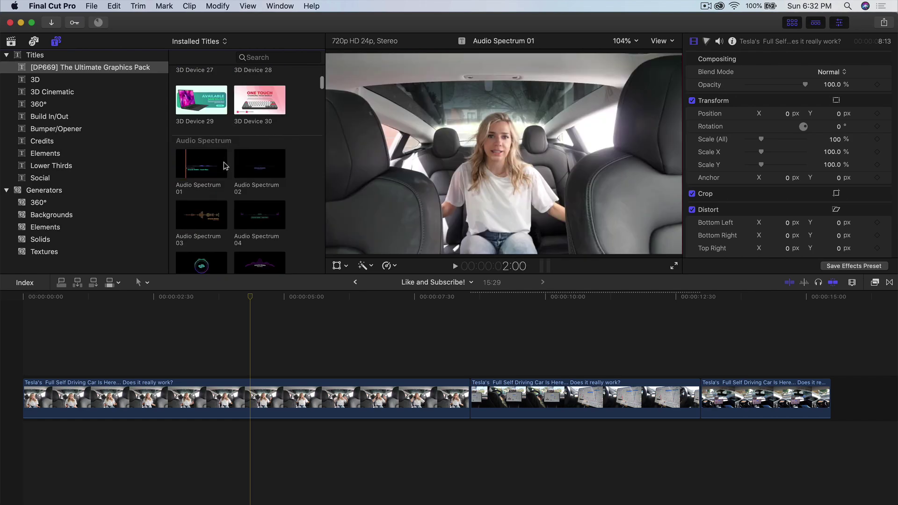
left_click(189, 167)
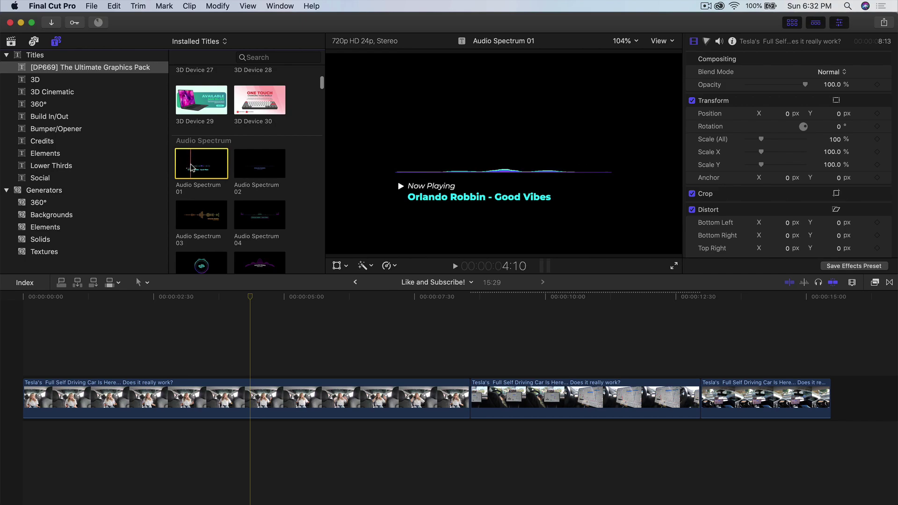
left_click(186, 215)
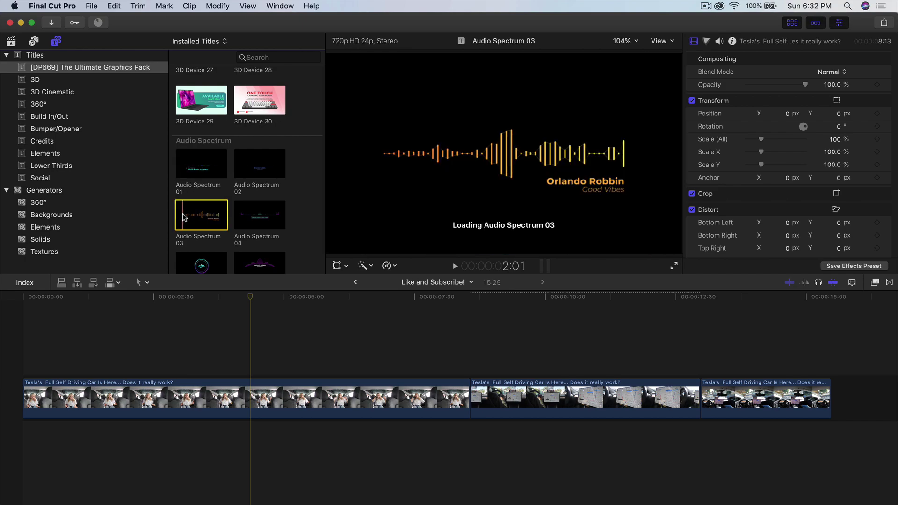
Preview the Background 01, Background 02 and Background 04 titles.
scroll(208, 211, "down", 10)
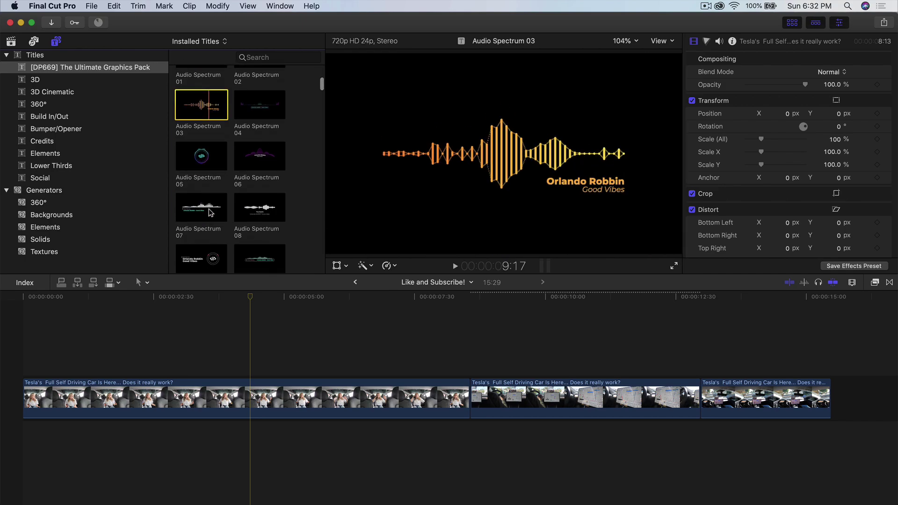
left_click(182, 141)
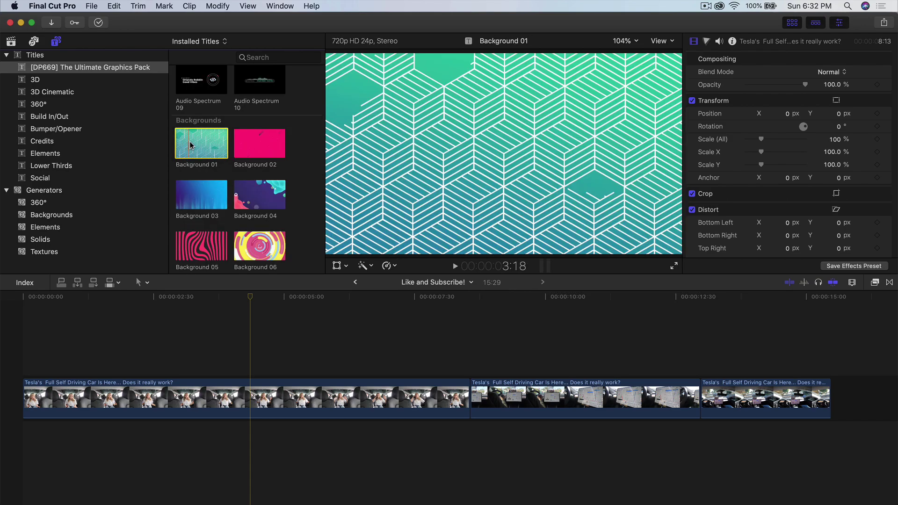
left_click(245, 143)
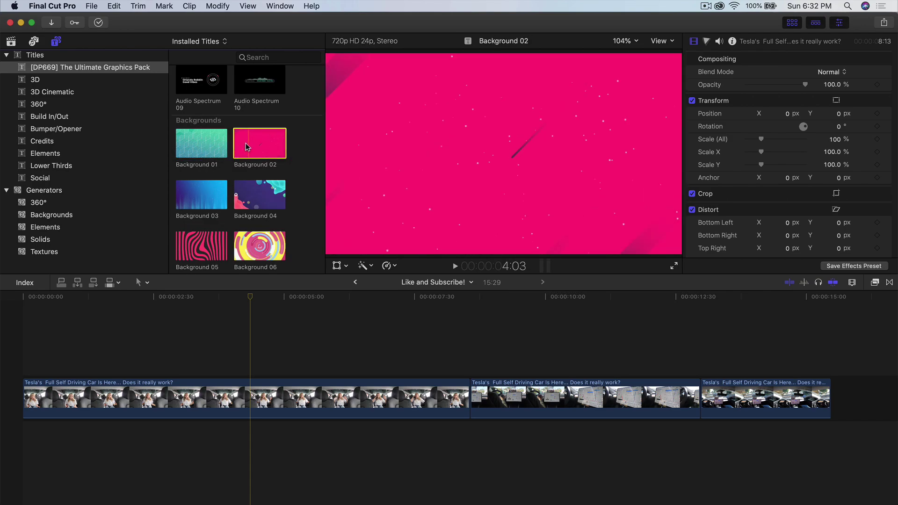
left_click(239, 195)
Look through the call-out and emoticon titles, skimming Call-Out 08 and Emoticon 18.
scroll(240, 194, "down", 5)
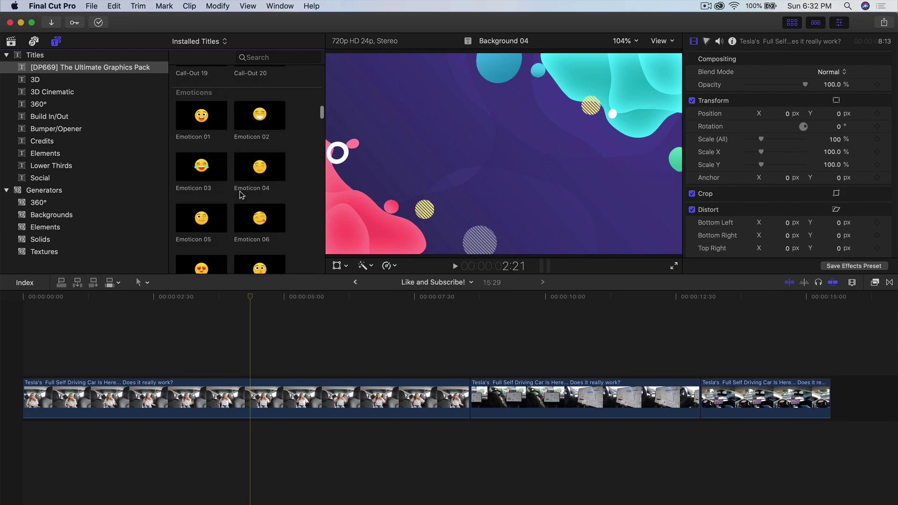
scroll(239, 192, "down", 3)
left_click(251, 189)
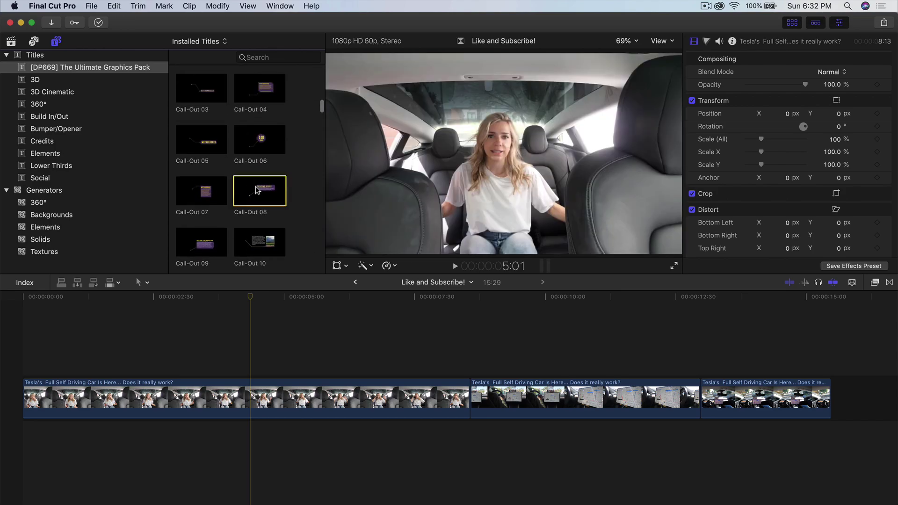
scroll(252, 191, "down", 10)
left_click(281, 197)
scroll(260, 181, "down", 10)
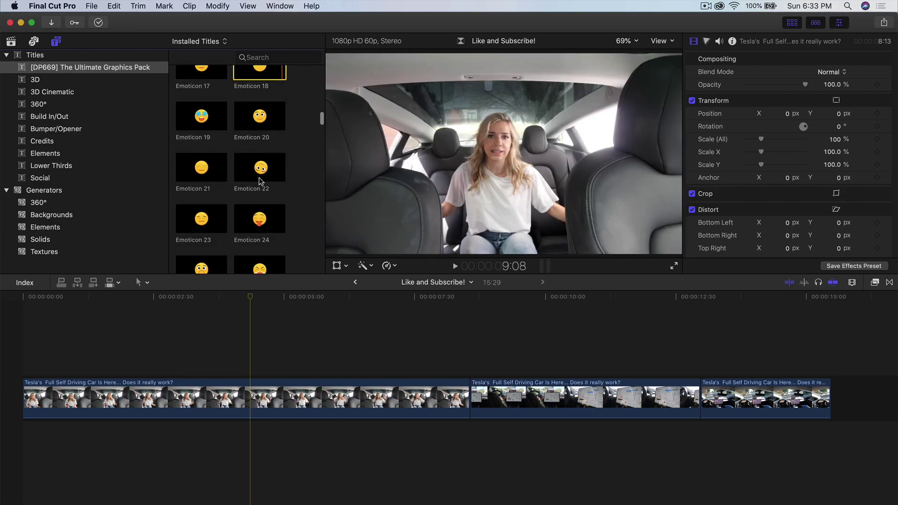
Preview the Thumb Up hand gesture and the Money icon among the pack's titles.
scroll(256, 165, "up", 4)
left_click(252, 144)
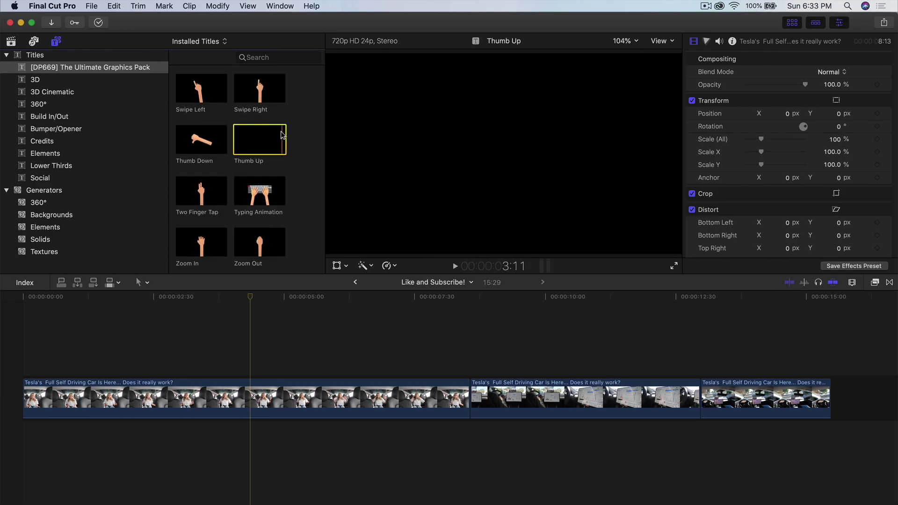
scroll(248, 121, "down", 5)
left_click(244, 111)
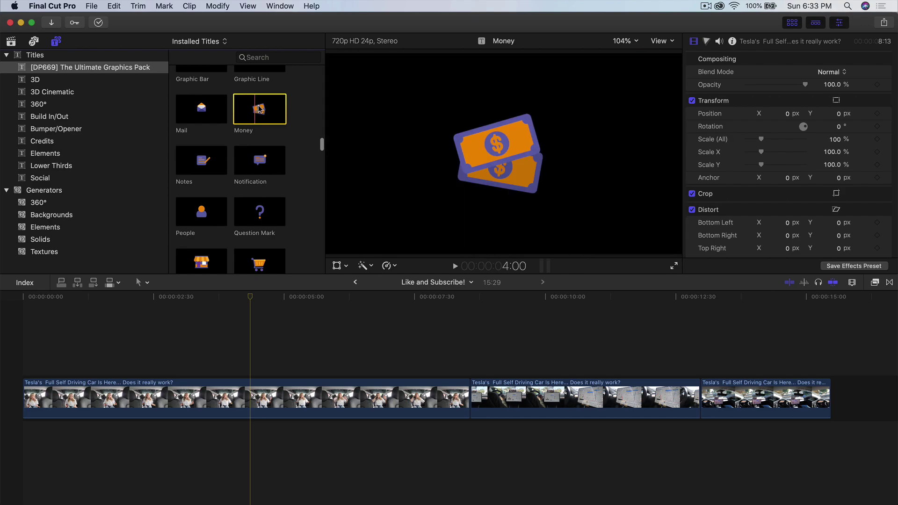
Look through the info bar and isometric titles, including Info Bar 16 and Isometric 10.
scroll(257, 108, "down", 10)
scroll(257, 109, "up", 1)
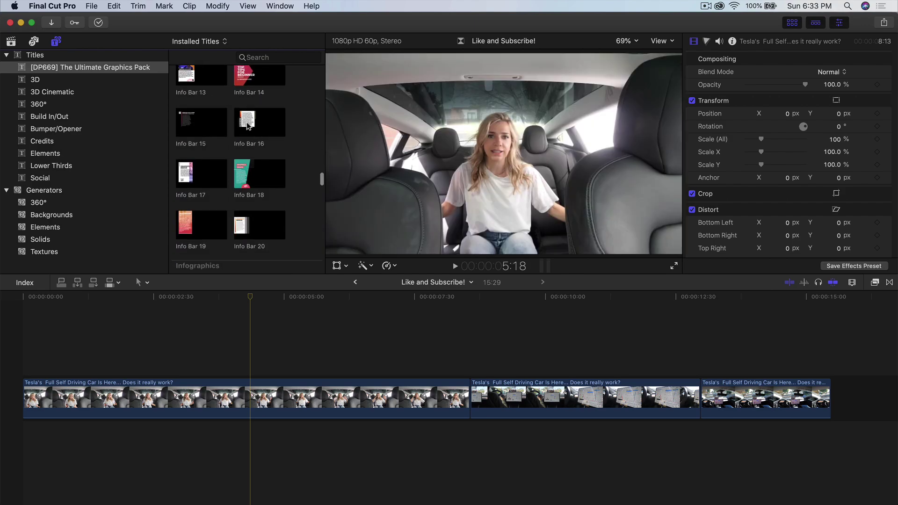
left_click(263, 121)
left_click(259, 76)
scroll(257, 140, "down", 10)
left_click(260, 140)
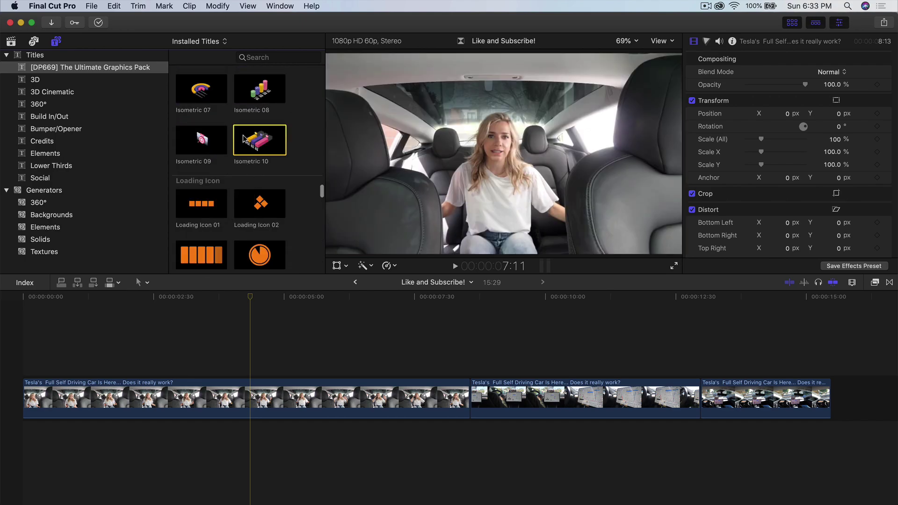
Browse past the loading icons to the logo reveals and play the Logo Reveal 16 preview.
scroll(256, 140, "down", 3)
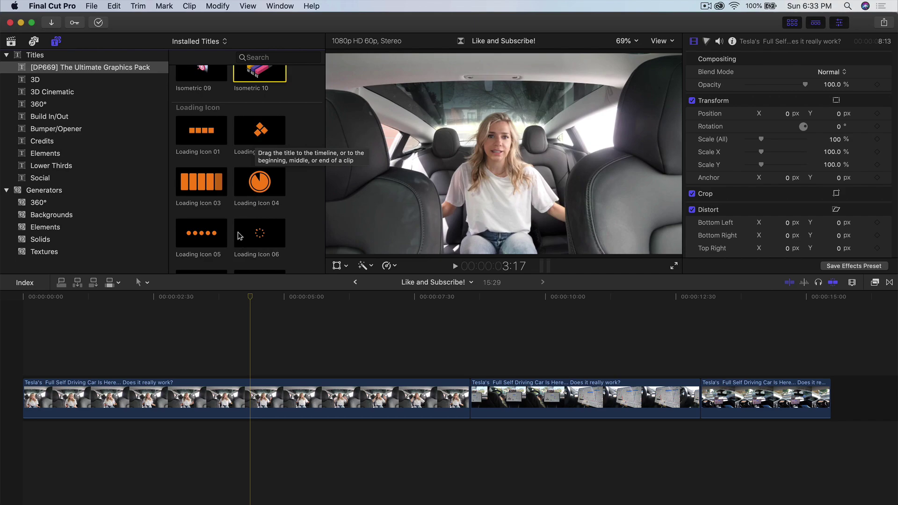
scroll(251, 192, "down", 10)
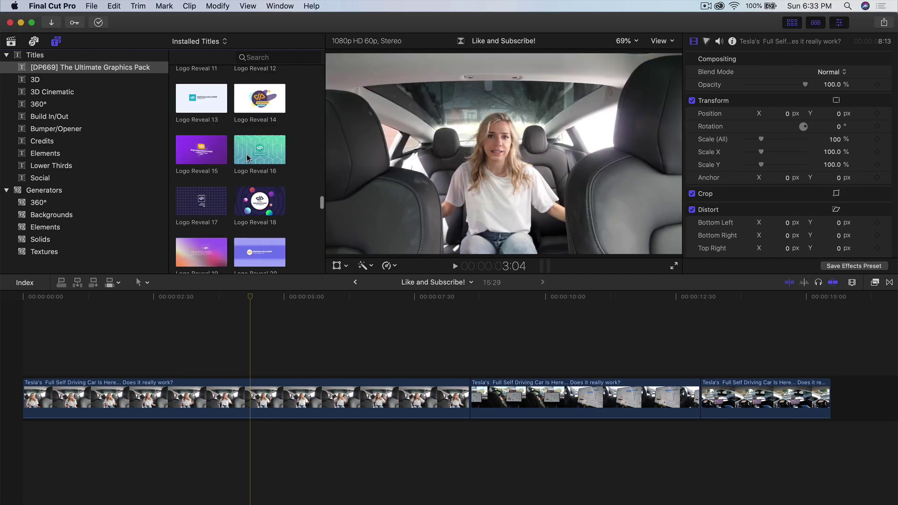
left_click(249, 148)
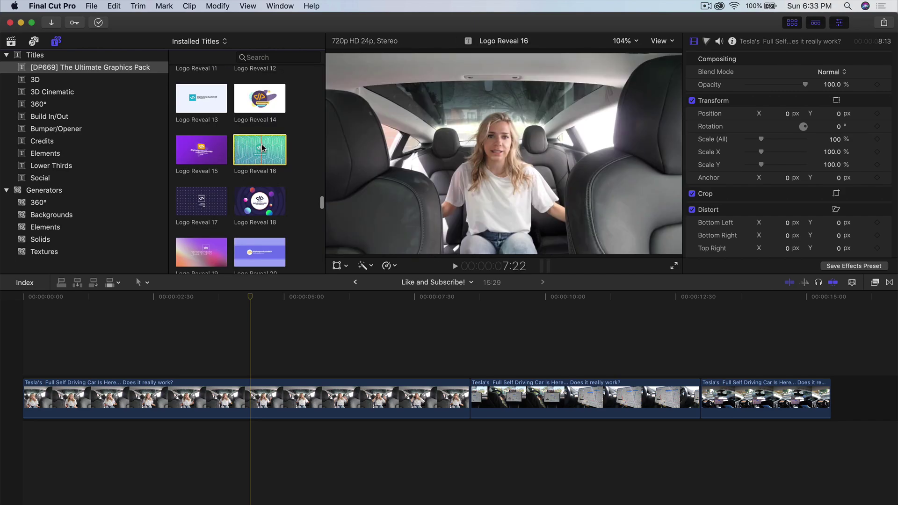
key("space")
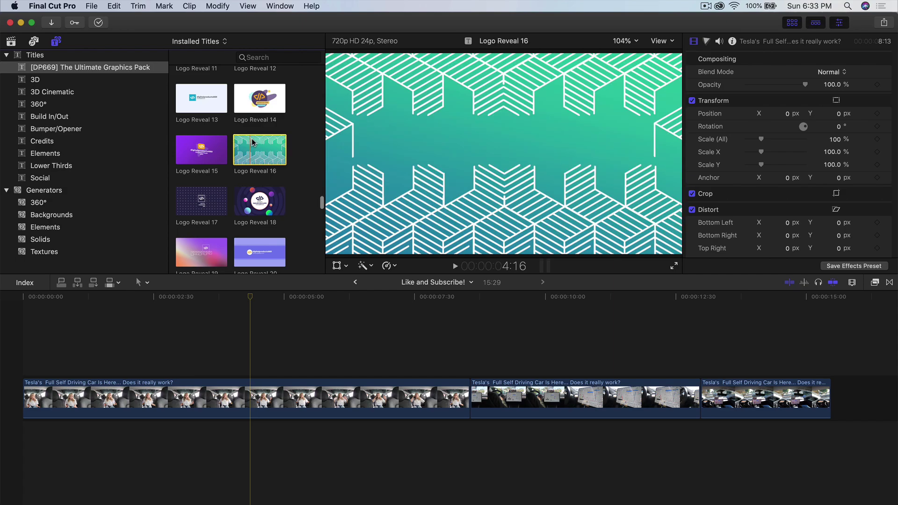
Browse the pack's motion shapes, overlays and promotional items.
scroll(243, 141, "down", 10)
scroll(253, 140, "down", 5)
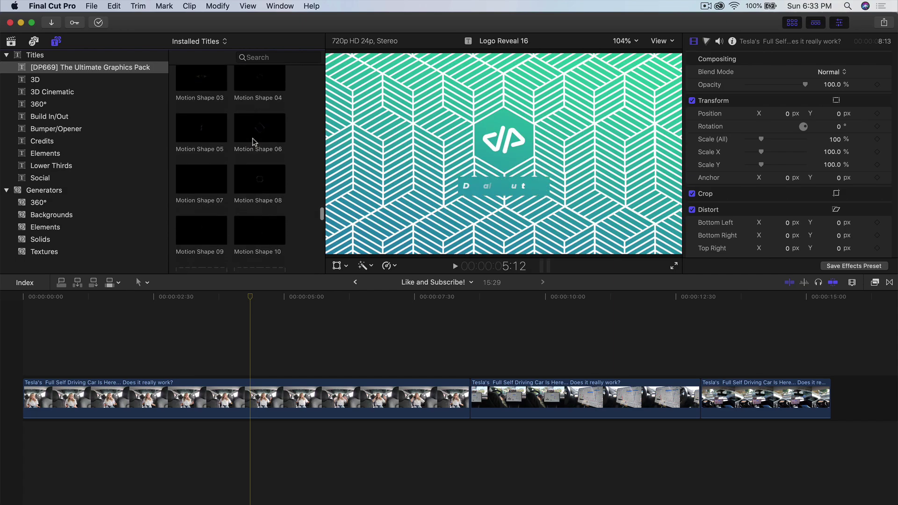
scroll(253, 140, "down", 10)
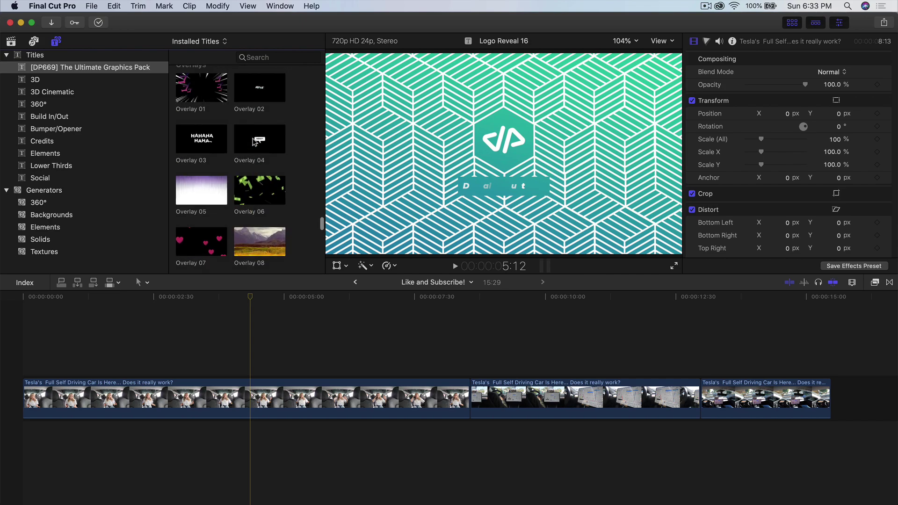
scroll(253, 140, "down", 5)
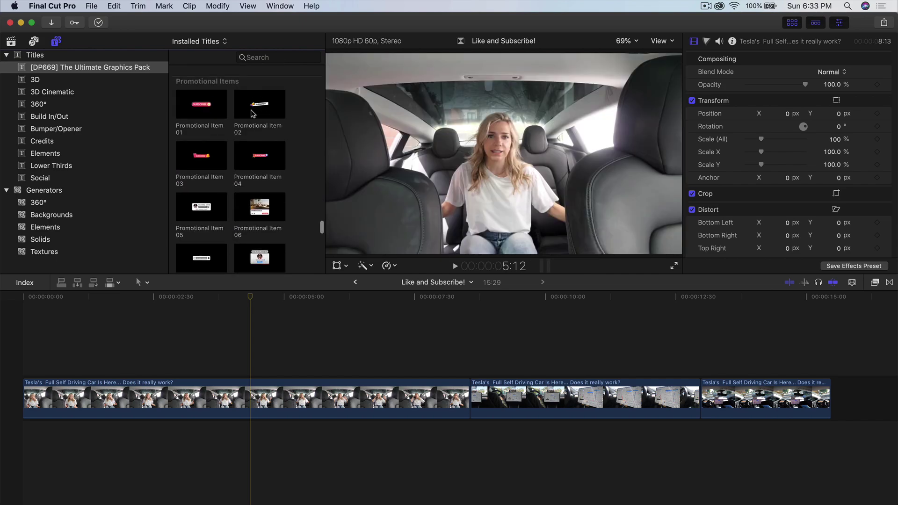
Look through the slideshow titles and preview Slideshow 18 and Slideshow 19.
scroll(256, 150, "down", 10)
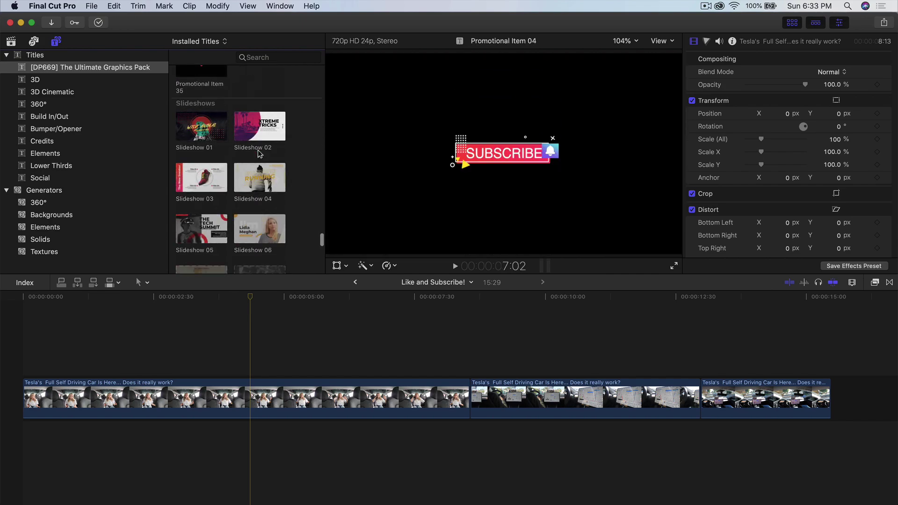
scroll(258, 153, "down", 8)
left_click(244, 151)
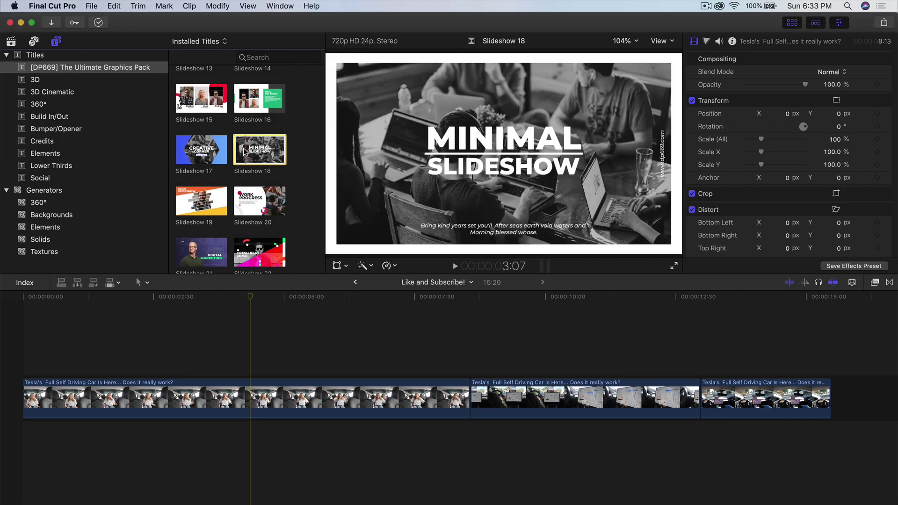
left_click(186, 209)
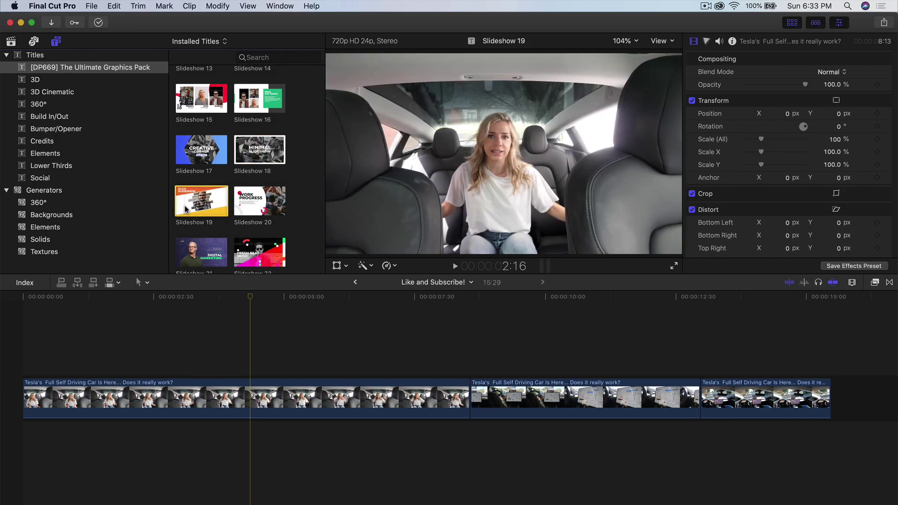
scroll(204, 207, "down", 5)
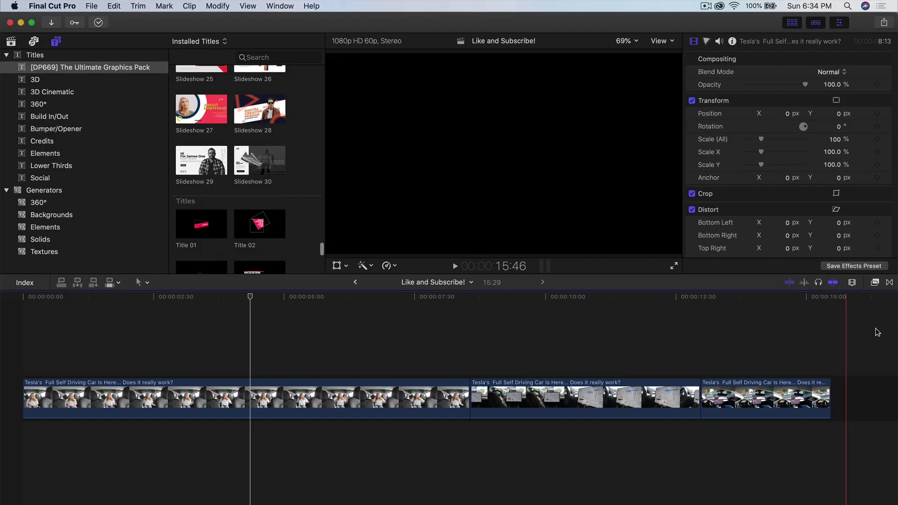
Display the [DP669] The Ultimate Graphics Pack transitions and preview Transition 01.
left_click(890, 282)
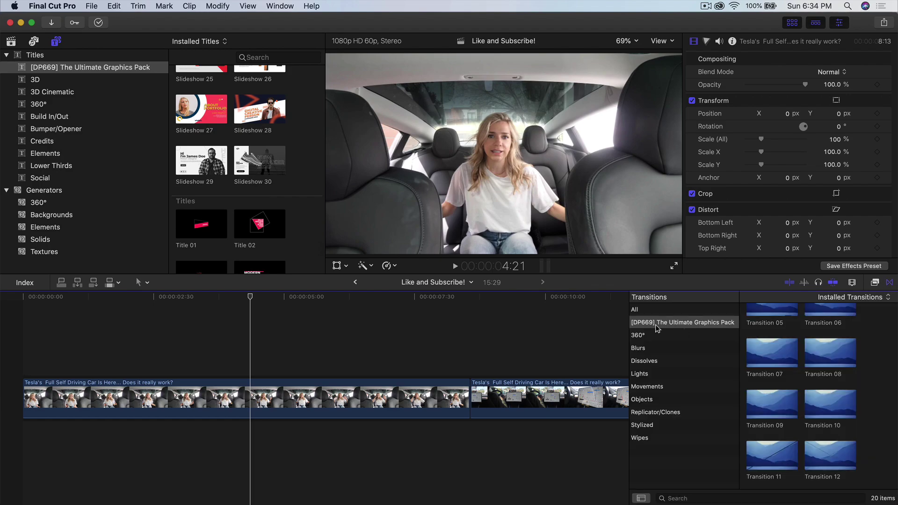
left_click(692, 322)
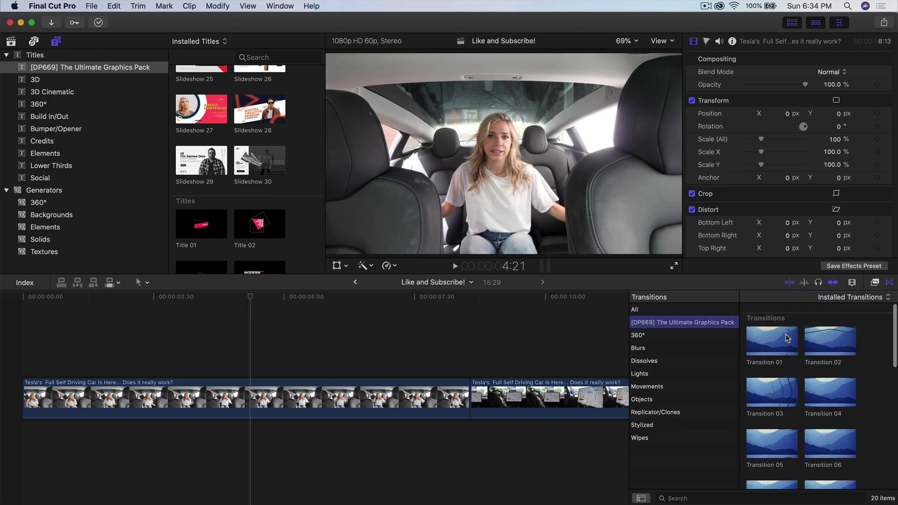
scroll(804, 346, "up", 5)
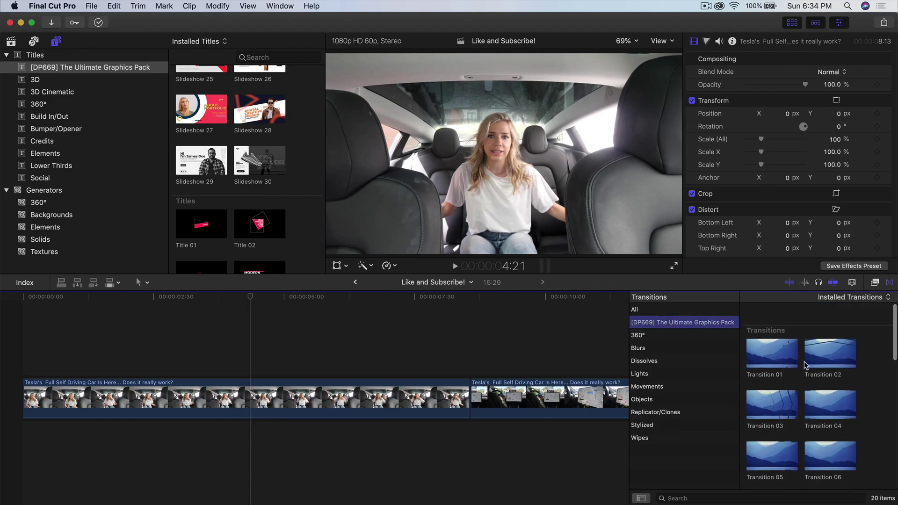
left_click(772, 340)
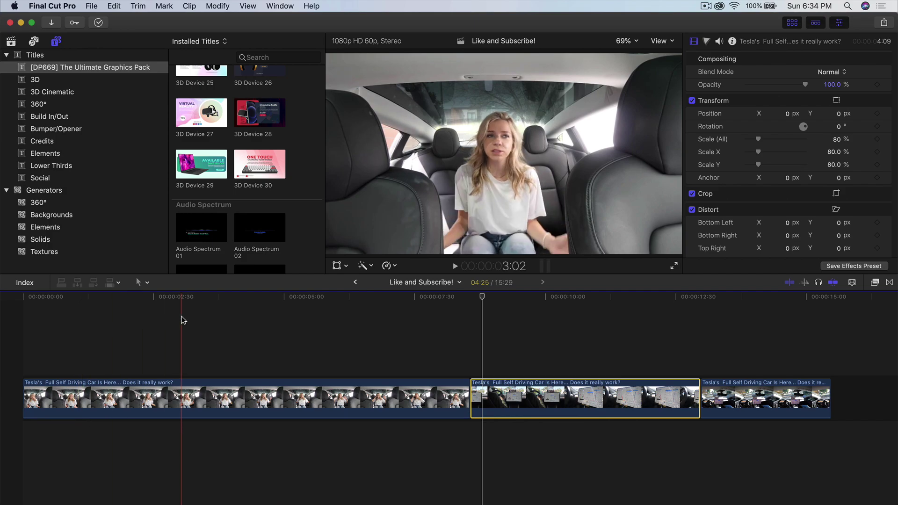
Browse the pack's backgrounds and place Background 05 beneath the second Tesla clip, starting at that clip's beginning.
left_click(183, 294)
left_click(262, 398)
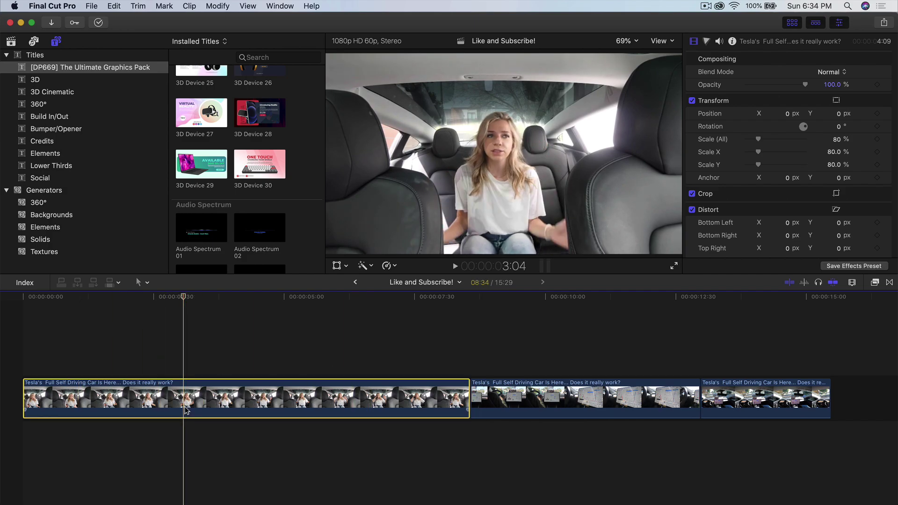
scroll(265, 144, "up", 6)
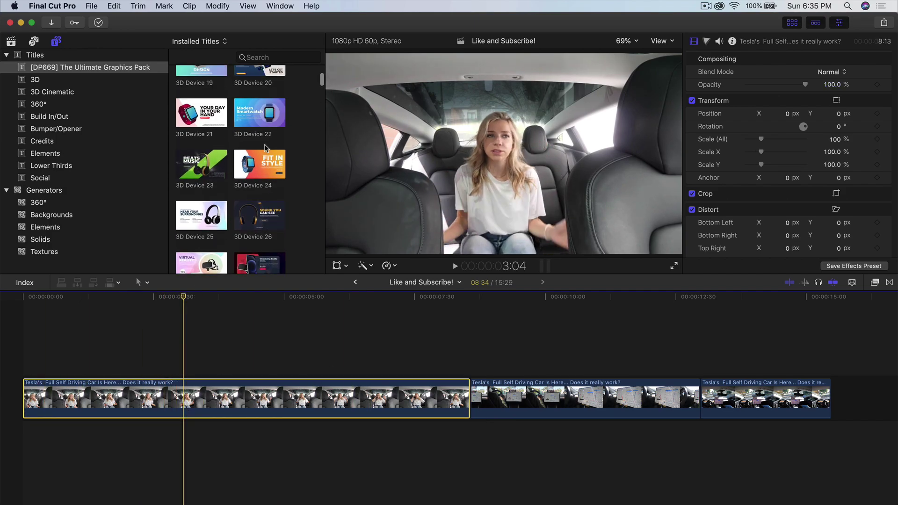
scroll(265, 144, "down", 10)
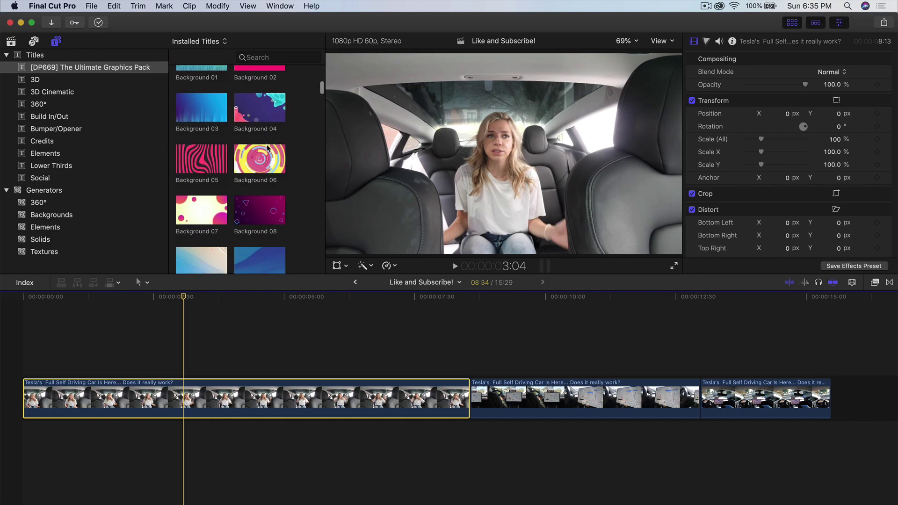
scroll(233, 158, "down", 3)
scroll(234, 157, "up", 6)
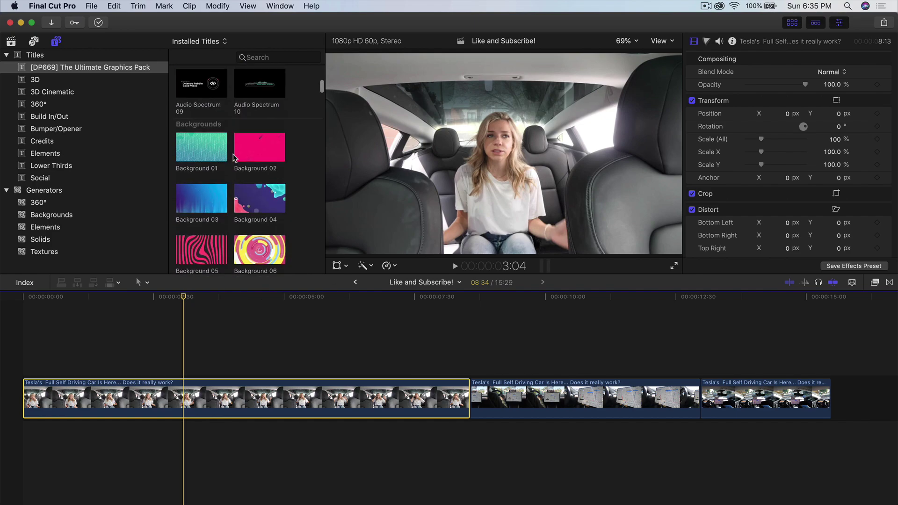
scroll(220, 177, "down", 2)
left_click(200, 195)
scroll(201, 196, "down", 6)
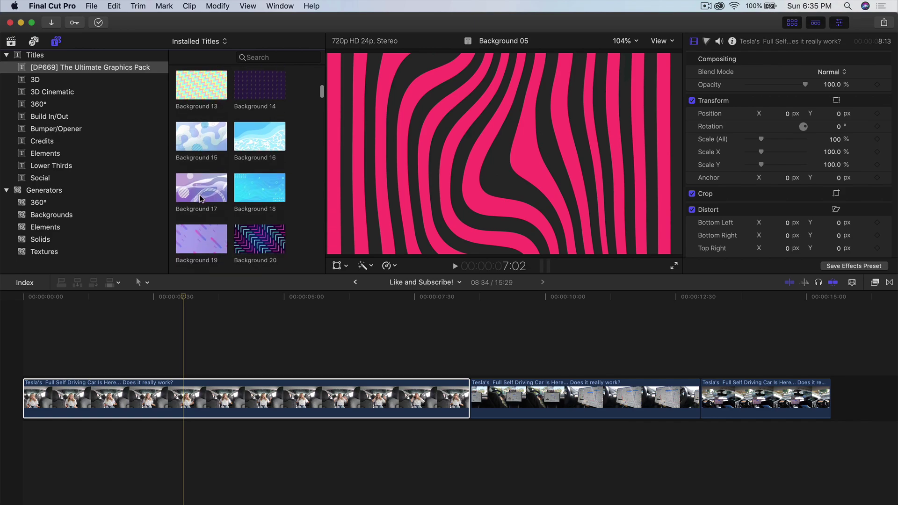
scroll(200, 196, "up", 6)
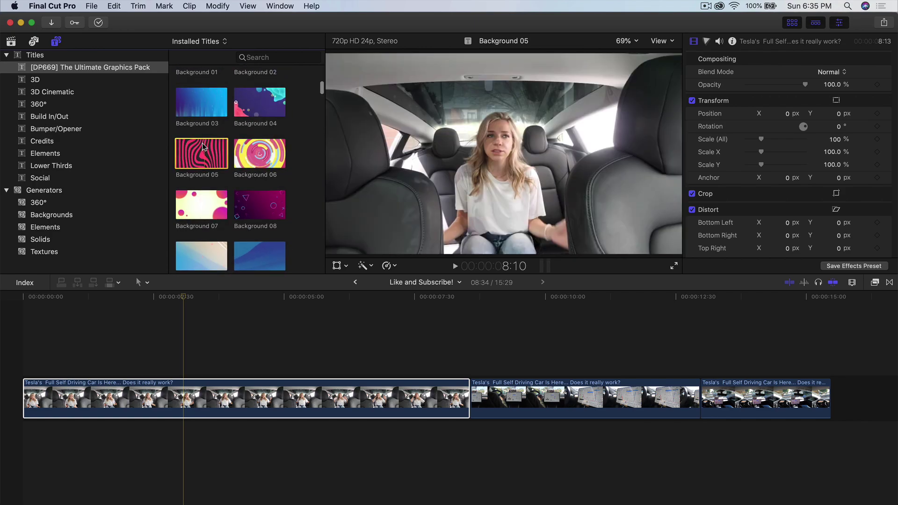
left_click_drag(183, 151, 471, 438)
key("shift+z")
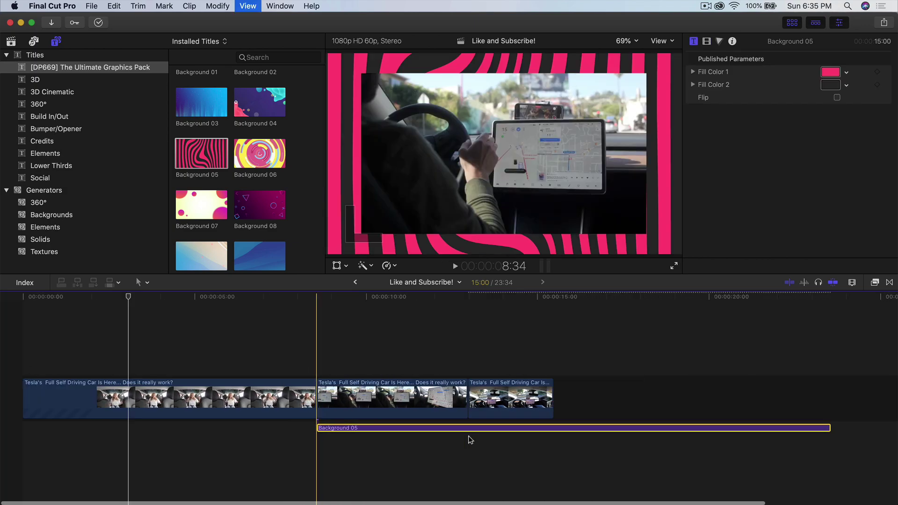
Trim Background 05 to end with the second Tesla clip and play back that section.
left_click_drag(830, 427, 466, 422)
left_click(394, 397)
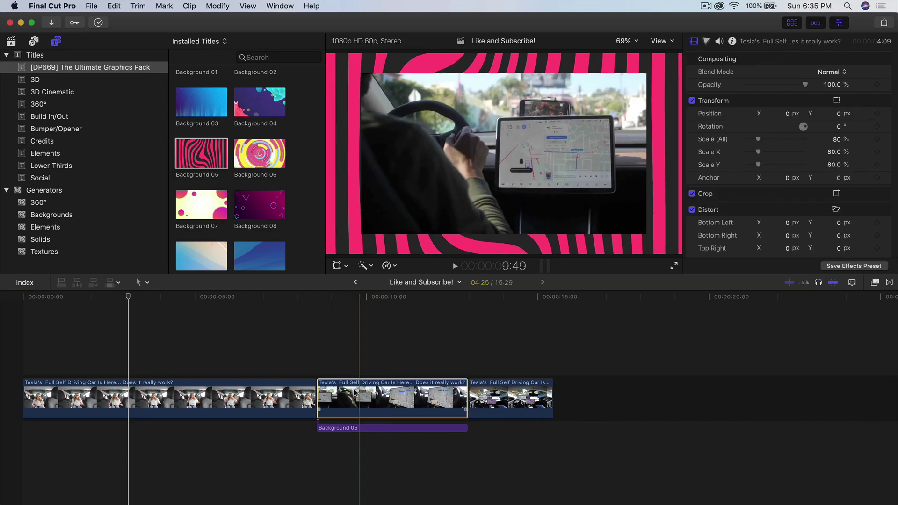
key("space")
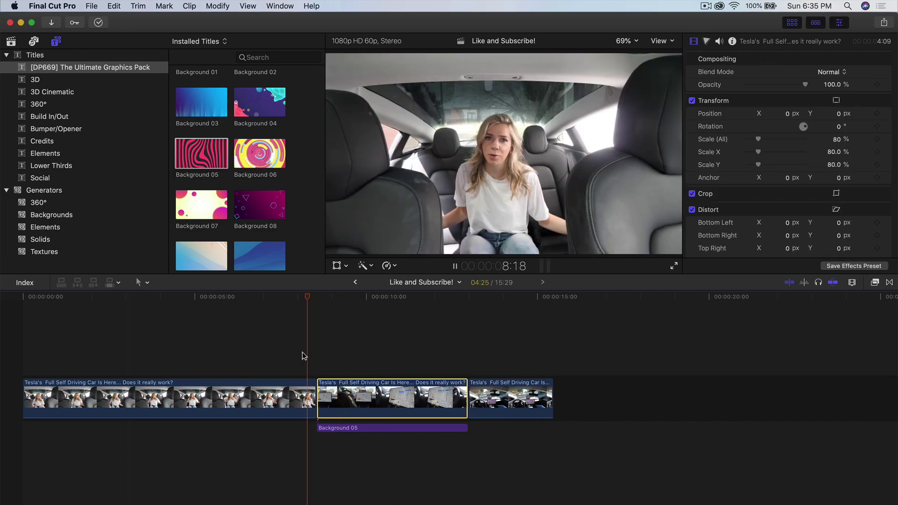
key("super+equal")
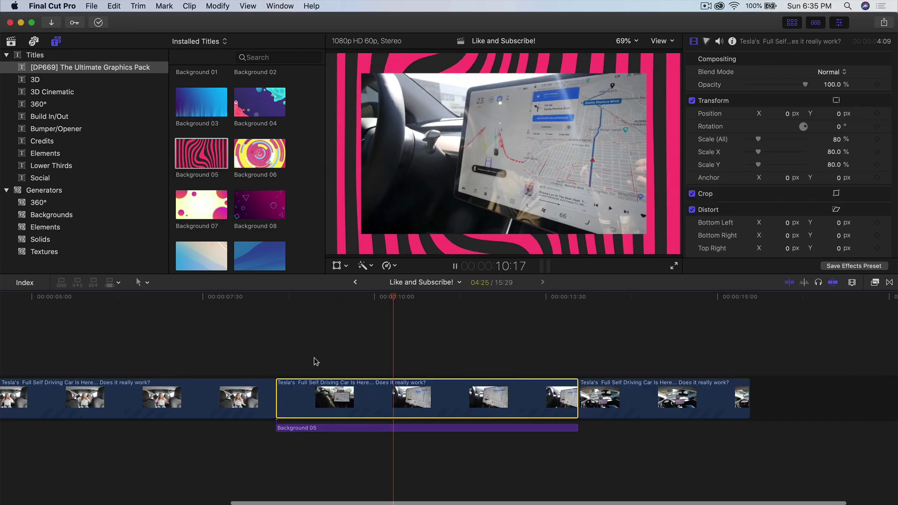
key("space")
Set Background 05's Fill Color 1 to yellow.
left_click(392, 428)
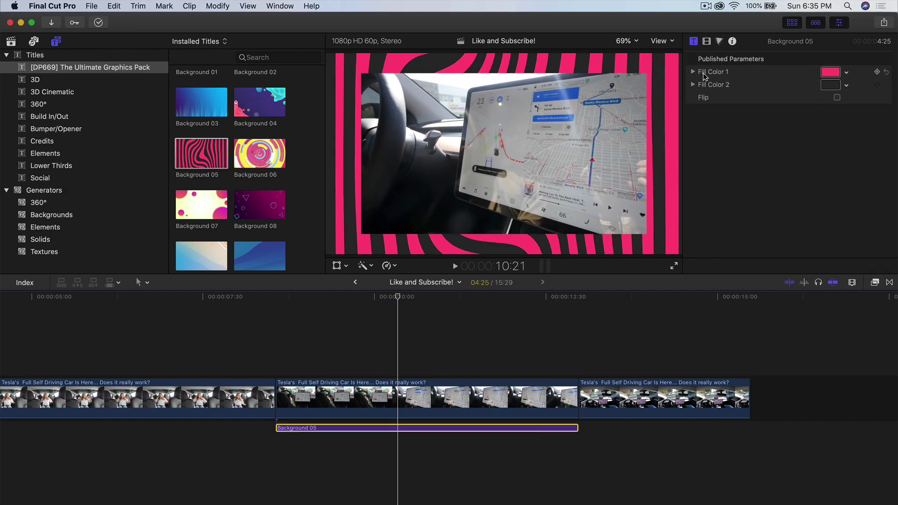
left_click(833, 72)
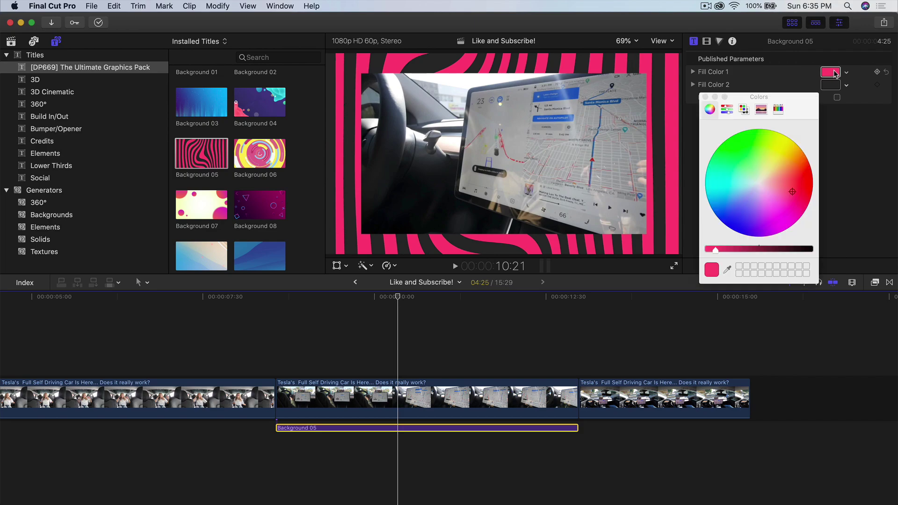
left_click_drag(782, 179, 791, 150)
left_click(706, 97)
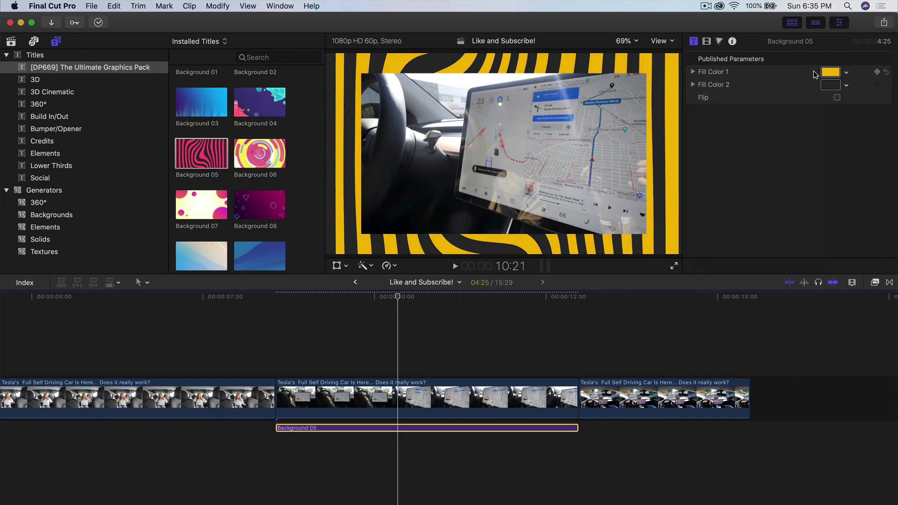
Try black as Background 05's Fill Color 2 and undo the change.
left_click(831, 86)
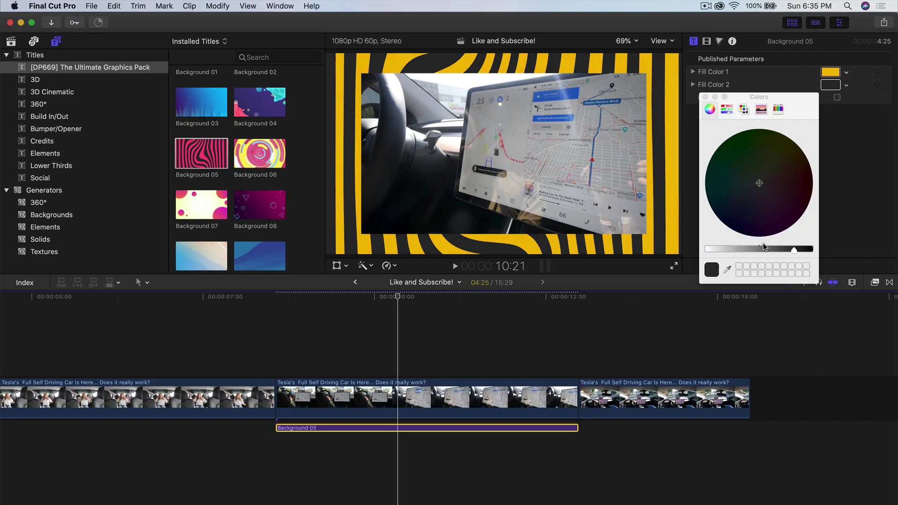
left_click_drag(764, 247, 816, 248)
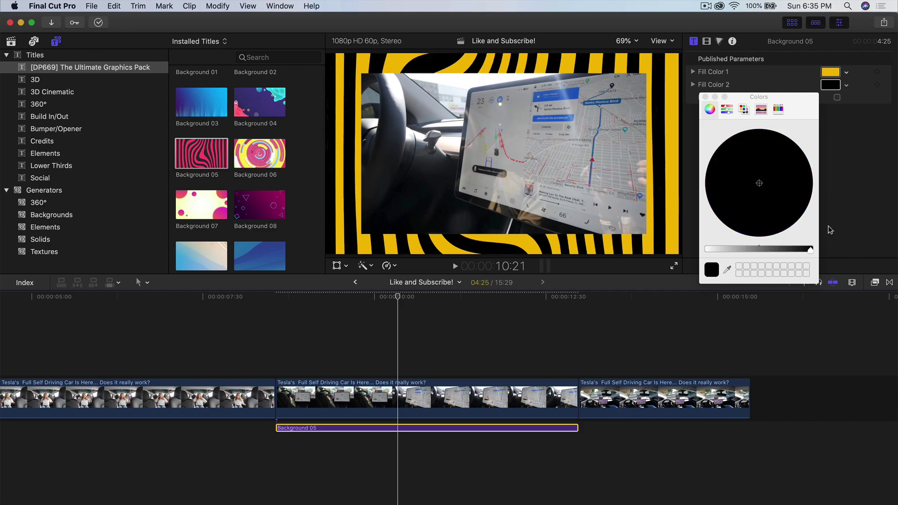
key("super+z")
left_click(705, 97)
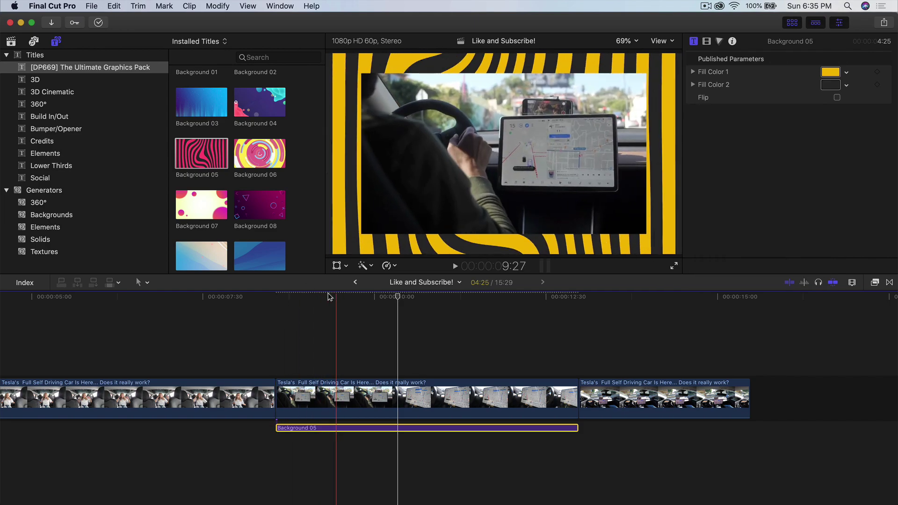
Insert the Logo Reveal 09 title at the very start of the timeline, ahead of the first clip, and fit the project in view.
left_click_drag(328, 294, 73, 324)
scroll(73, 323, "left", 7)
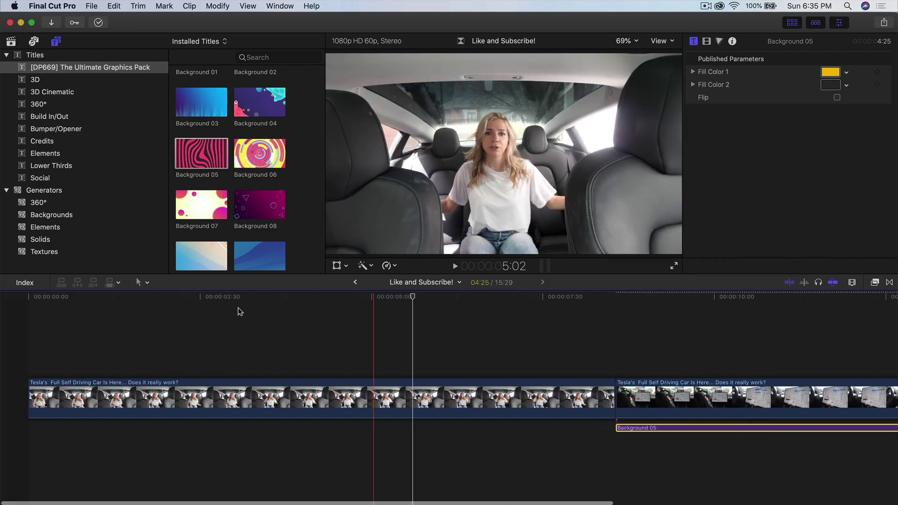
scroll(239, 199, "down", 20)
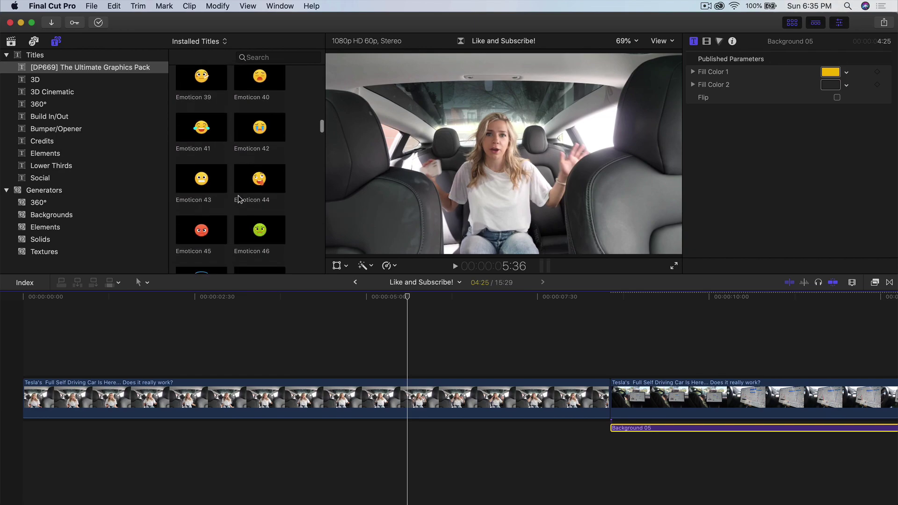
scroll(238, 199, "down", 20)
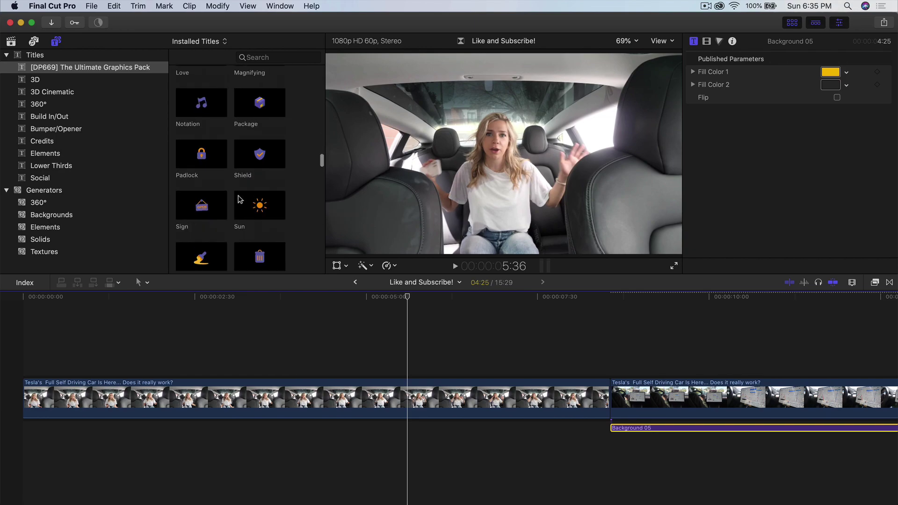
scroll(238, 199, "down", 10)
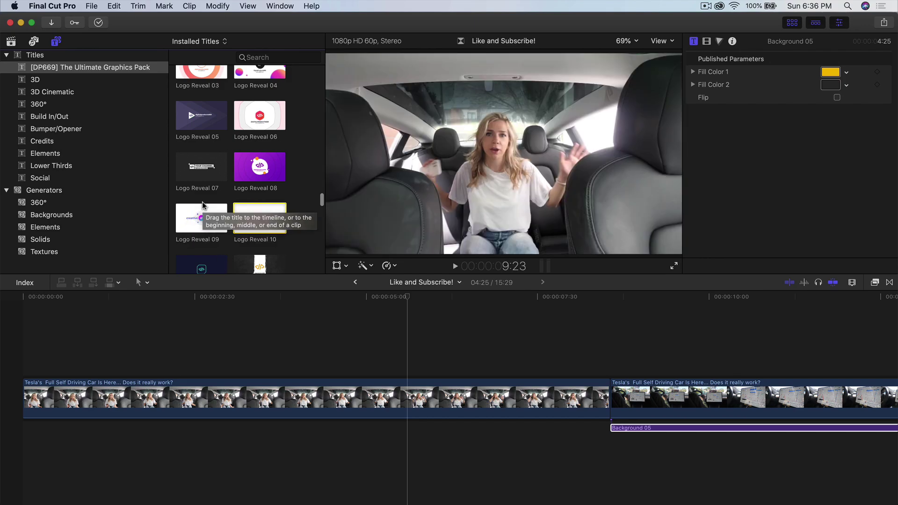
scroll(213, 210, "down", 4)
left_click_drag(204, 148, 14, 398)
key("shift+z")
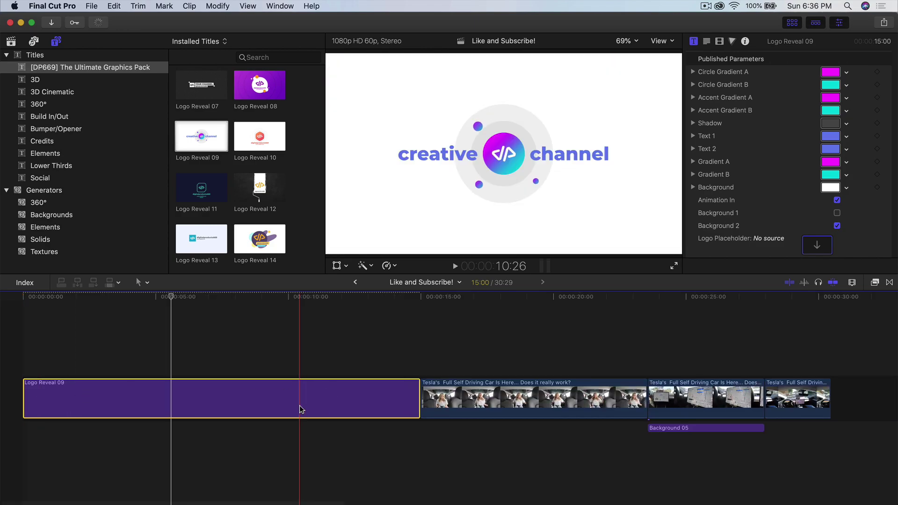
Hide the browser and examine Logo Reveal 09's animation and its color, logo placeholder and text parameters.
left_click(792, 23)
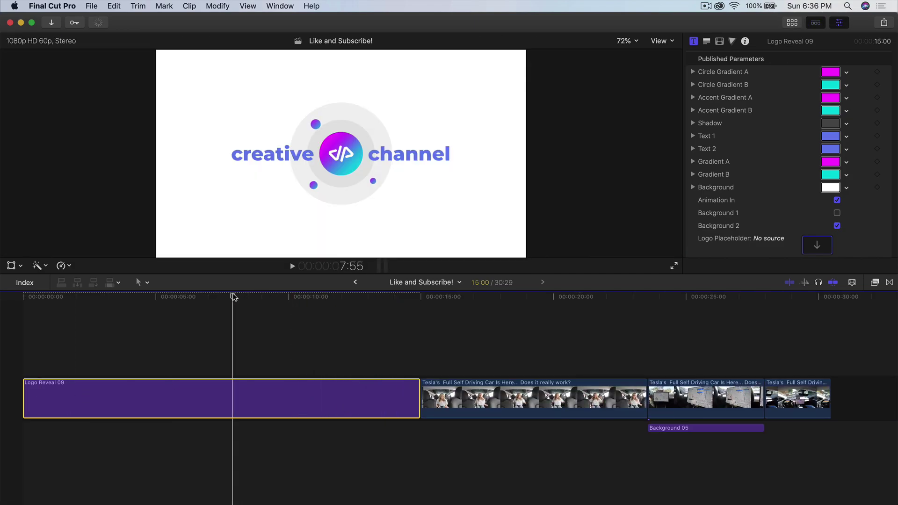
left_click(840, 23)
left_click(839, 22)
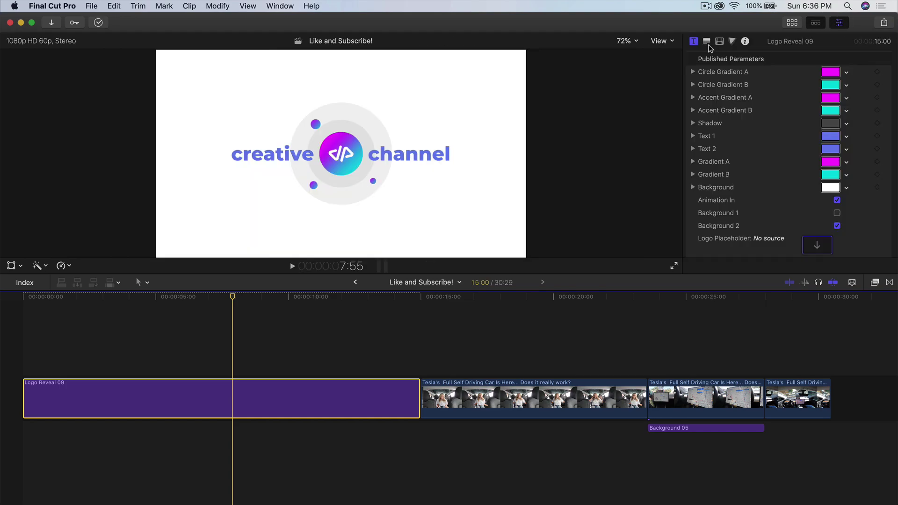
left_click_drag(334, 299, 170, 297)
scroll(790, 123, "down", 5)
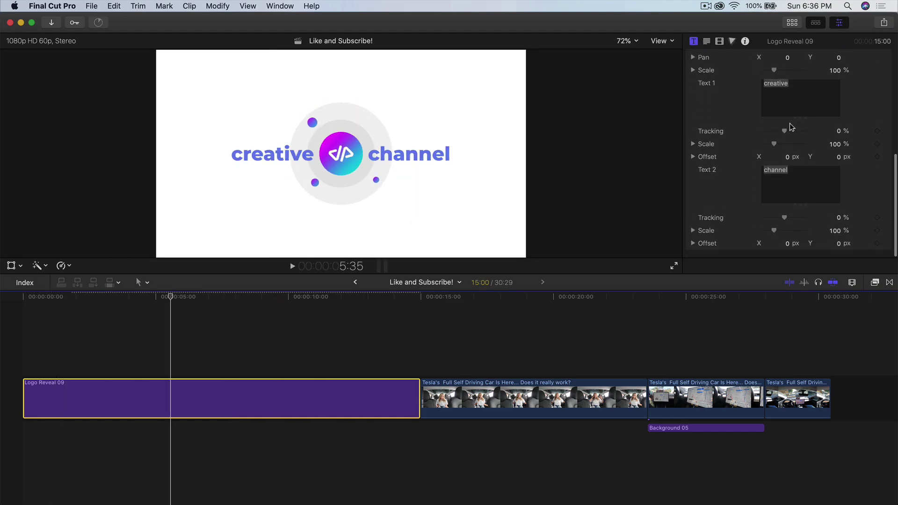
scroll(790, 122, "up", 5)
scroll(737, 166, "down", 3)
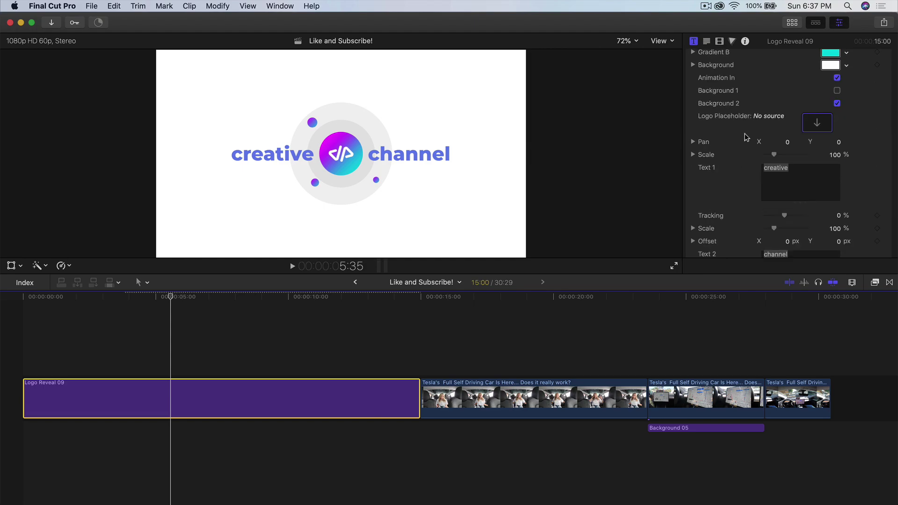
Fill Logo Reveal 09's Logo Placeholder with the still portrait photo from the MAIN event.
left_click(792, 22)
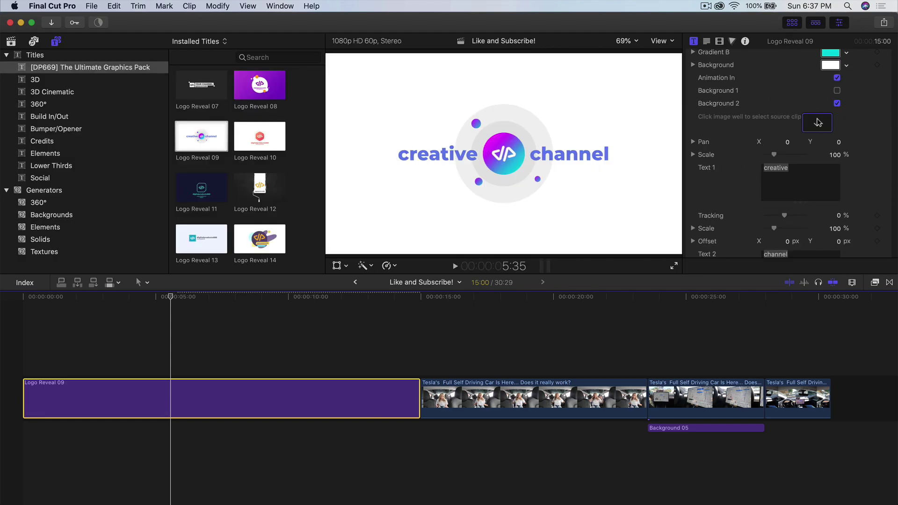
left_click(13, 42)
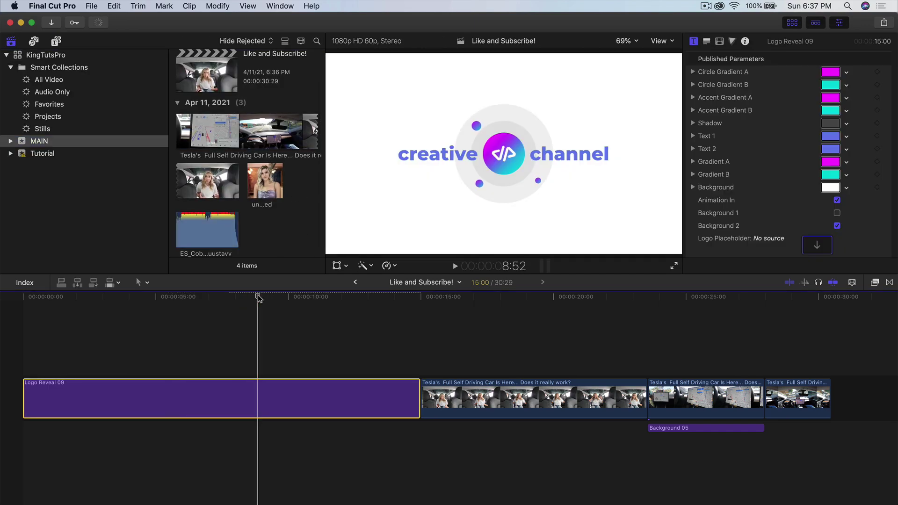
left_click(816, 246)
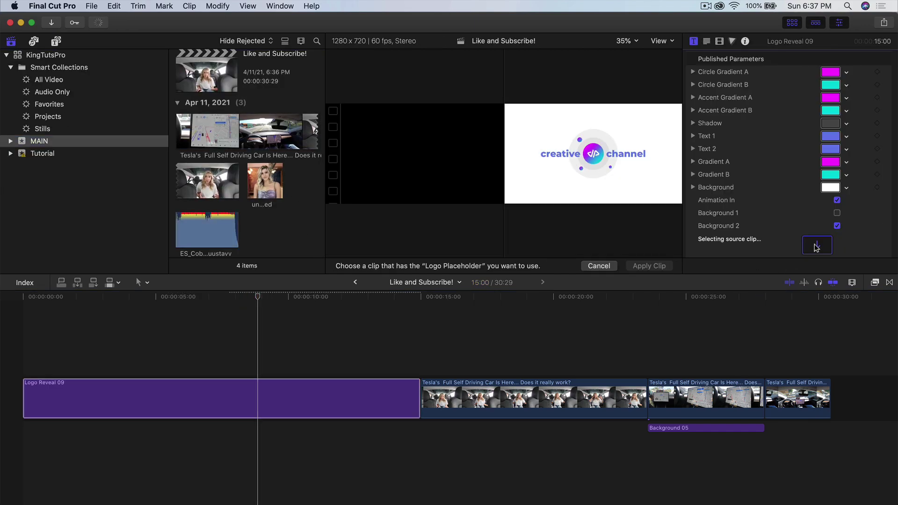
left_click(263, 169)
left_click(643, 264)
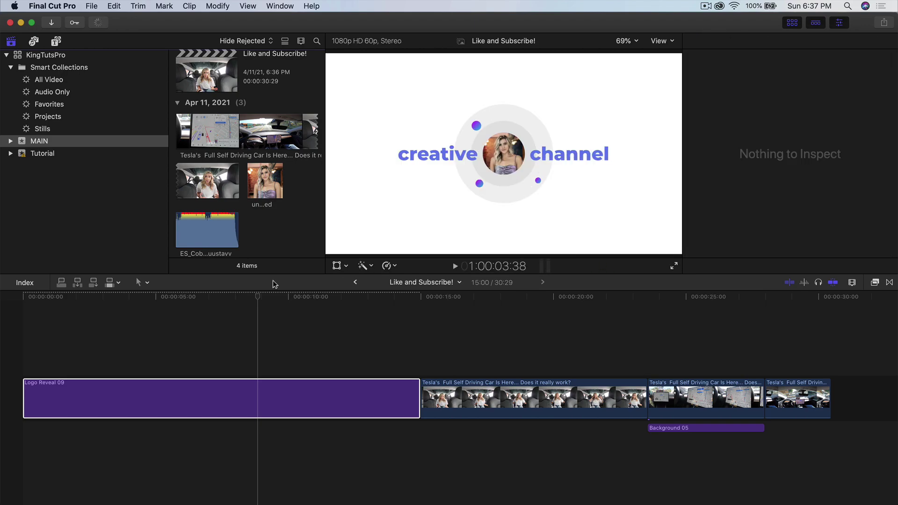
Replace Logo Reveal 09's Text 1 with the channel owner's first name and Text 2 with the last name, both in capitals.
left_click(792, 22)
scroll(771, 177, "down", 5)
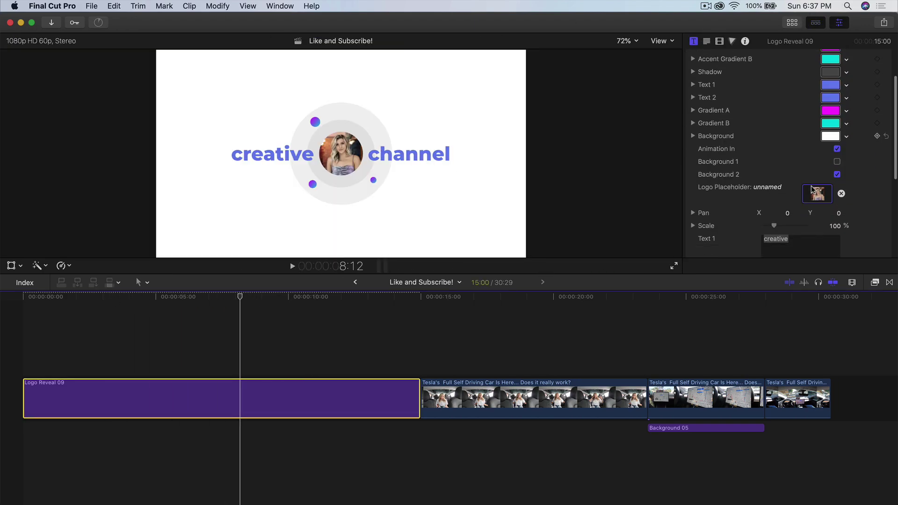
left_click_drag(794, 159, 758, 160)
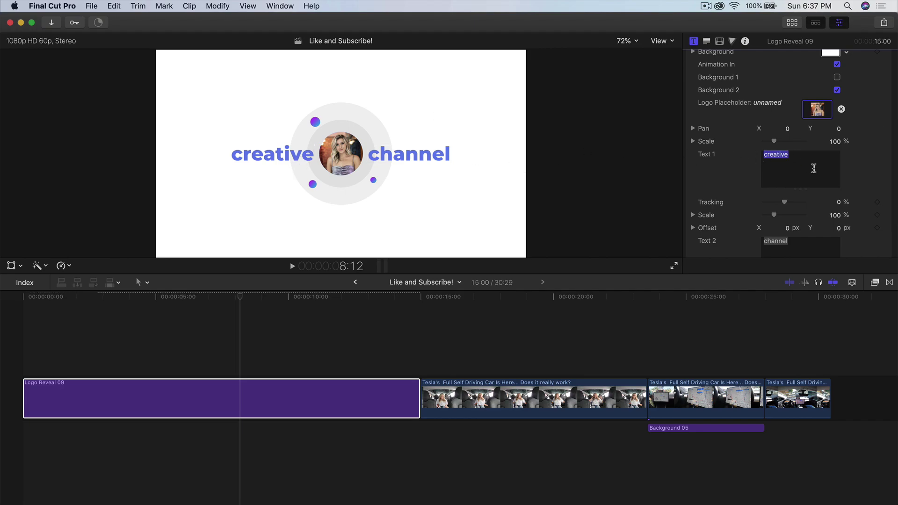
type("SHELBY")
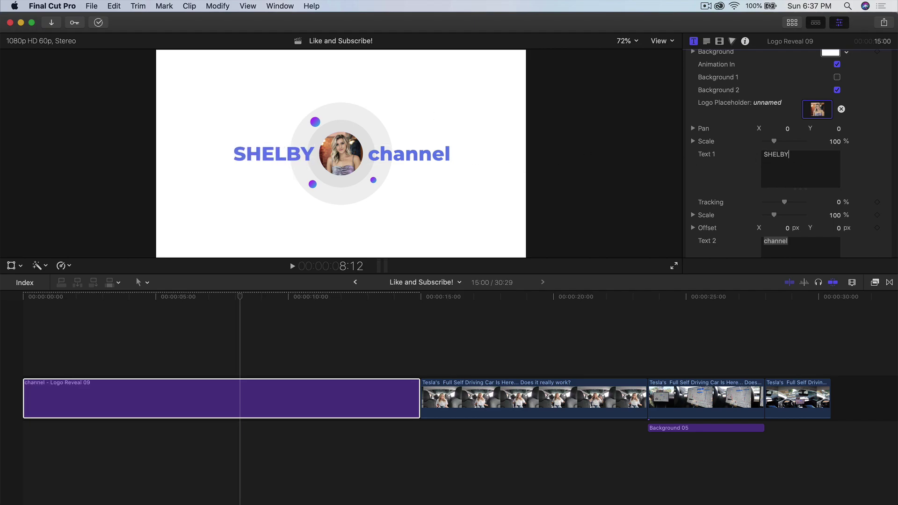
key("Tab")
type("CHR")
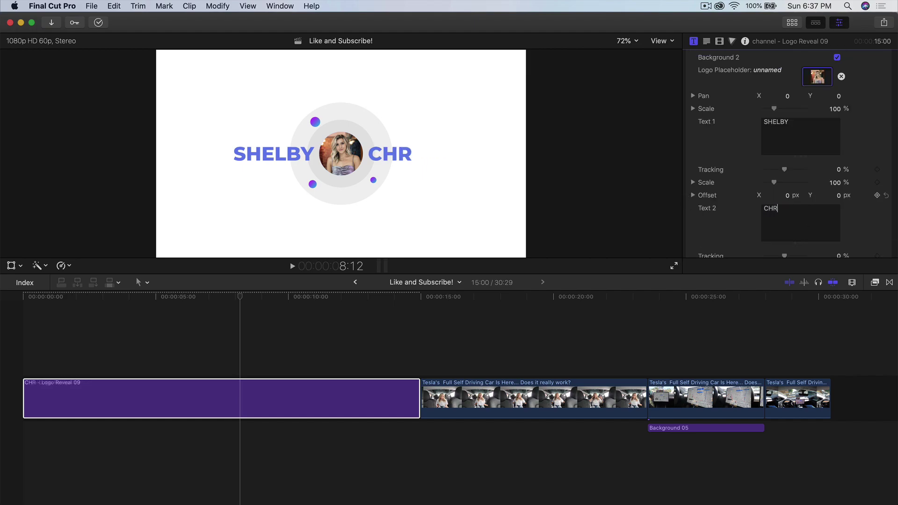
key("BackSpace")
type("URCH")
Play the customized logo reveal from the start and look over its published parameters.
left_click(22, 346)
key("space")
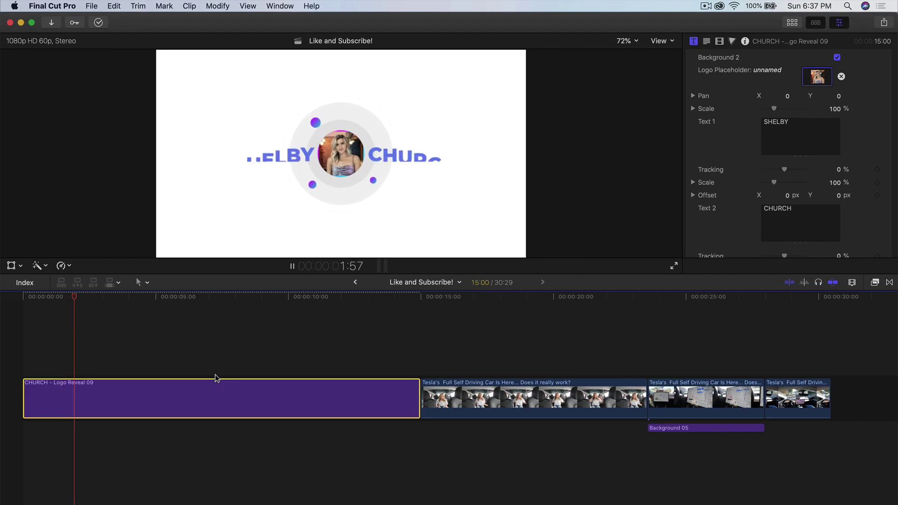
key("space")
scroll(753, 200, "down", 3)
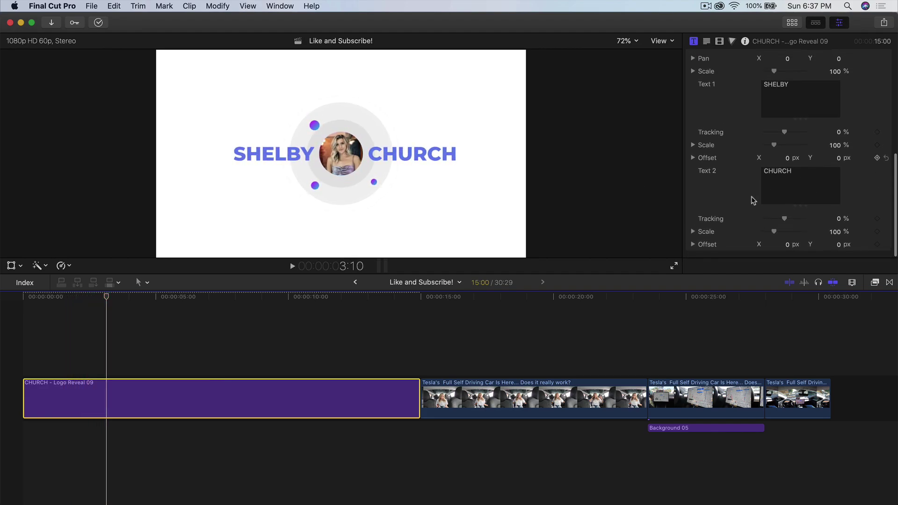
scroll(748, 197, "up", 10)
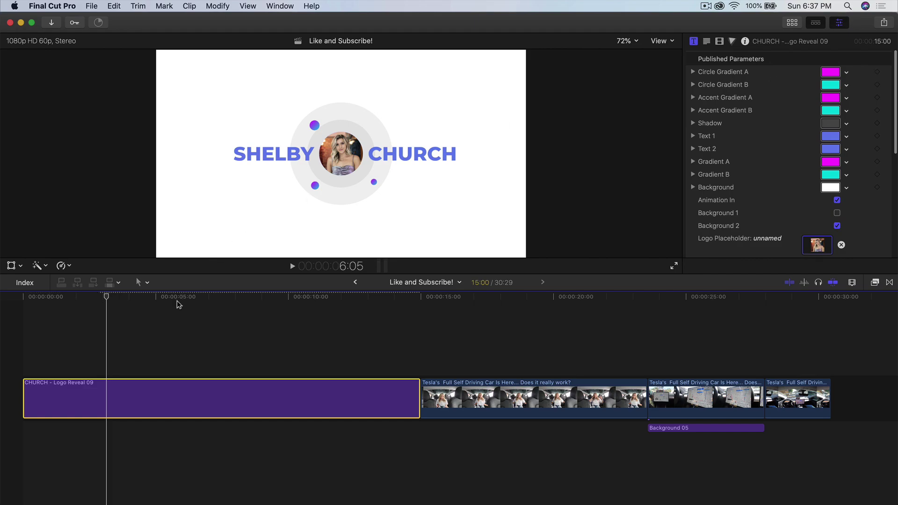
Recolor Logo Reveal 09's opening gradient by setting Gradient A to yellow and Gradient B to bright green.
left_click_drag(94, 298, 47, 298)
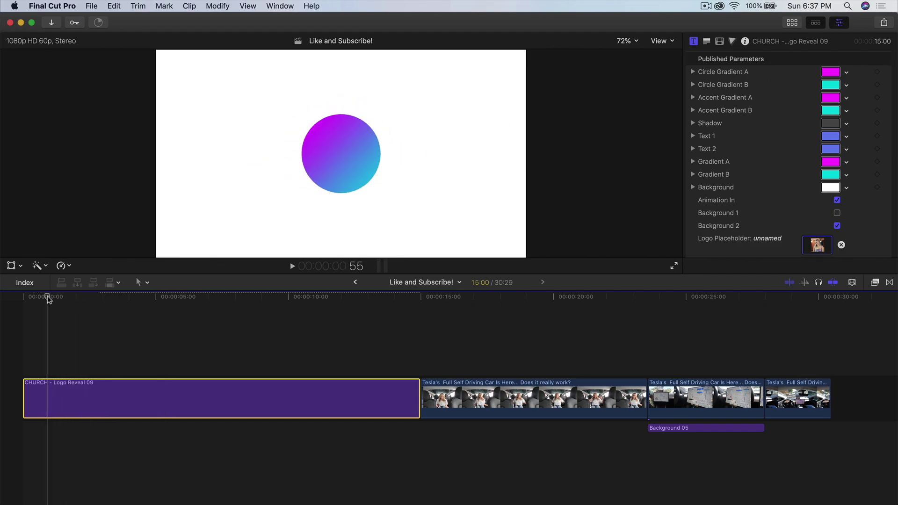
left_click(830, 163)
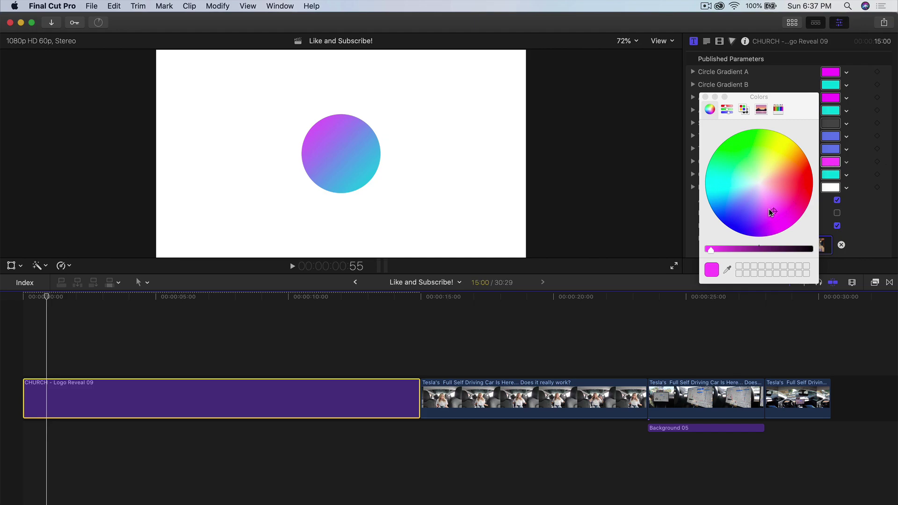
mouse_move(769, 210)
left_mouse_down()
mouse_move(781, 144)
mouse_move(788, 146)
left_mouse_up()
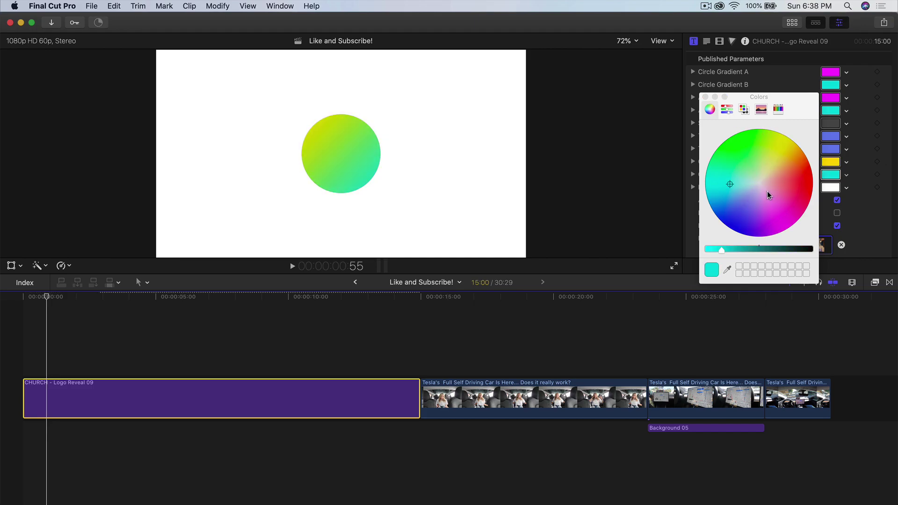
mouse_move(731, 184)
left_mouse_down()
mouse_move(795, 148)
mouse_move(803, 169)
mouse_move(762, 133)
mouse_move(770, 131)
left_mouse_up()
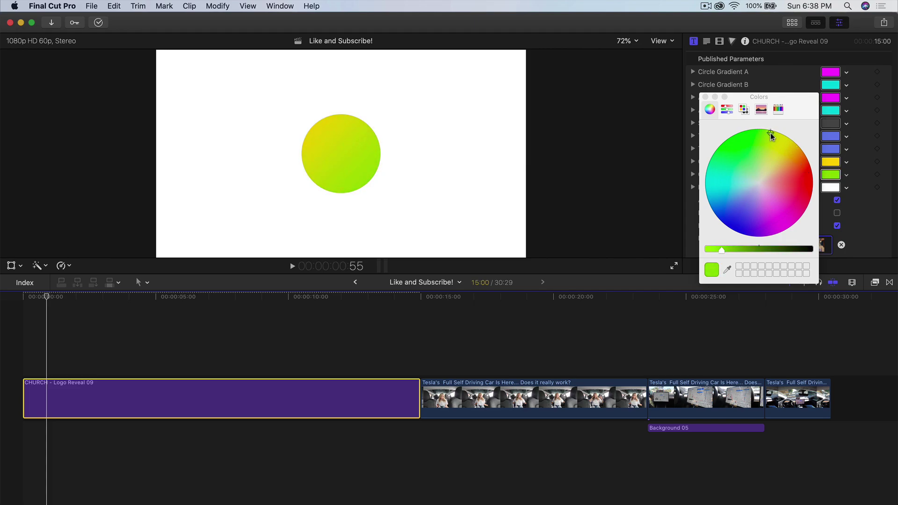
left_click(706, 97)
Set Logo Reveal 09's Circle Gradient A to orange, checking it where the ring appears in the animation.
mouse_move(47, 297)
left_mouse_down()
mouse_move(64, 300)
mouse_move(54, 298)
left_mouse_up()
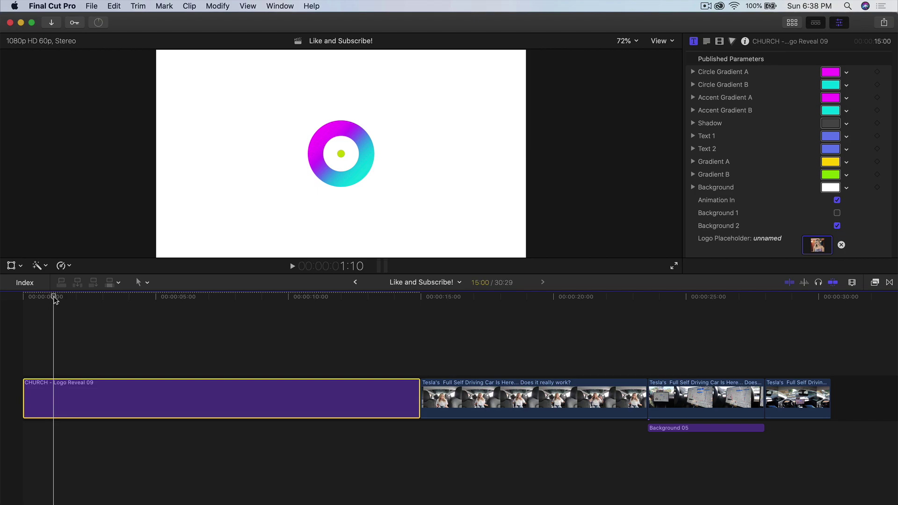
left_click(830, 72)
left_click_drag(776, 220, 780, 207)
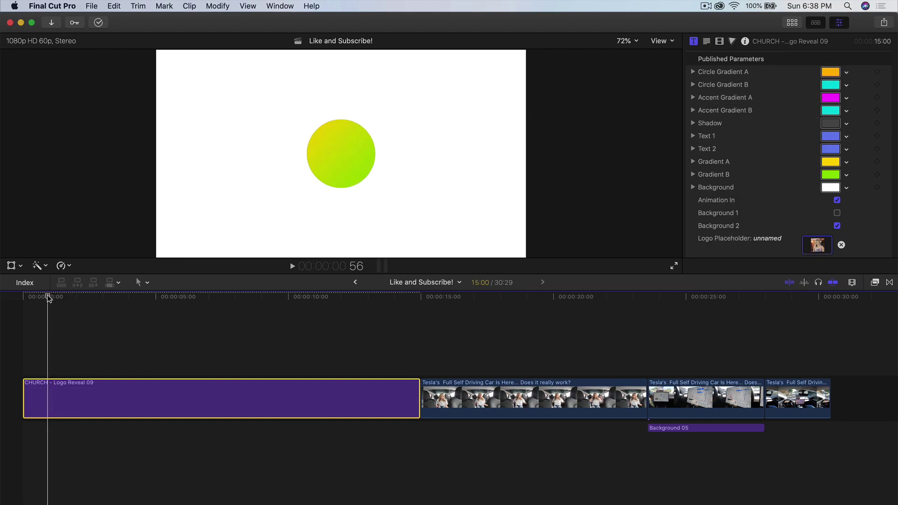
Set Logo Reveal 09's Accent Gradient A to yellow, Accent Gradient B to green and both texts to orange, and play the result.
left_click_drag(48, 297, 77, 298)
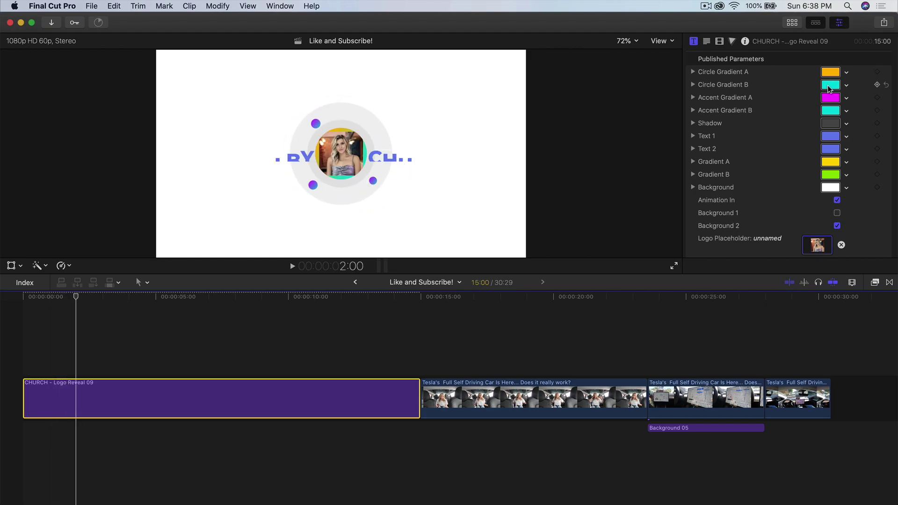
left_click(830, 110)
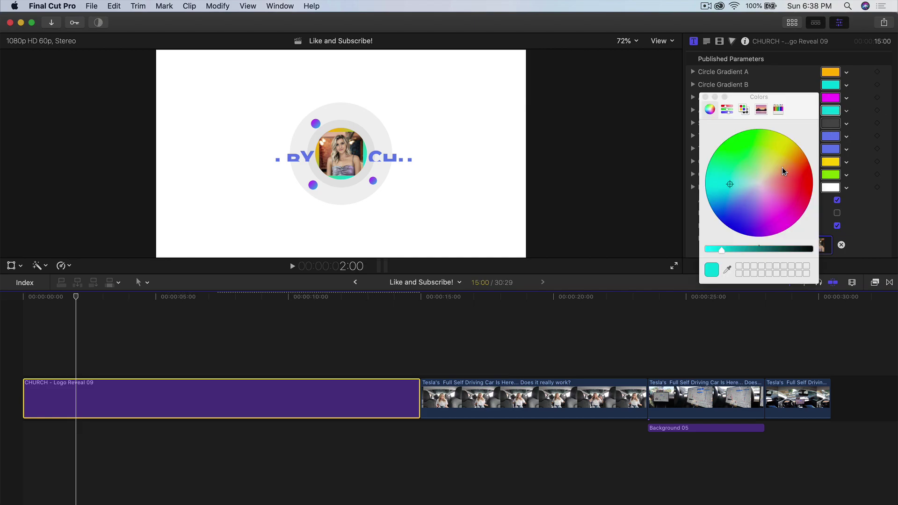
left_click_drag(728, 183, 751, 221)
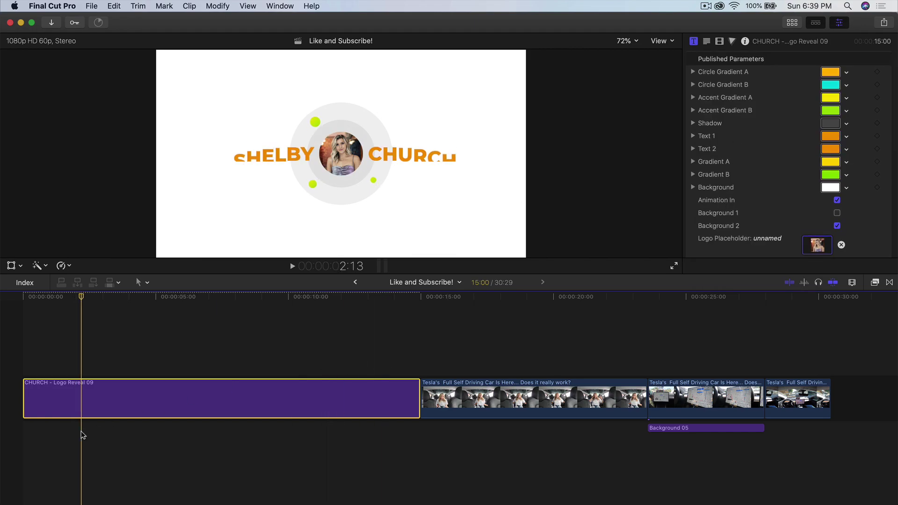
key("space")
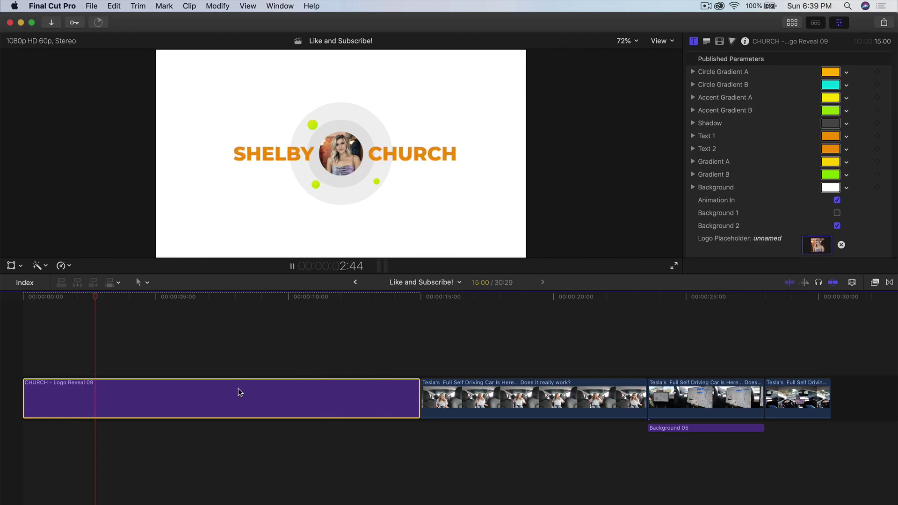
Trim the end of the Logo Reveal 09 clip to a 3:56 duration and play it into the first car clip.
left_click_drag(418, 392, 124, 384)
key("space")
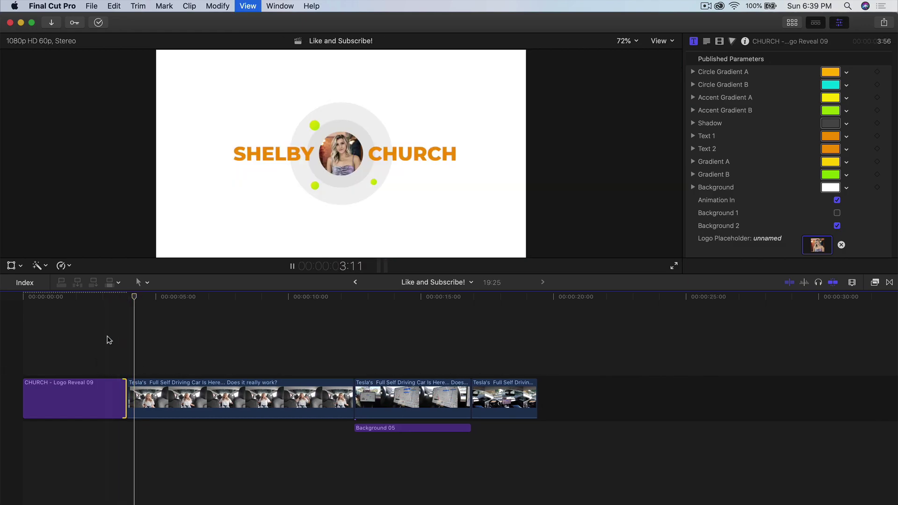
key("space")
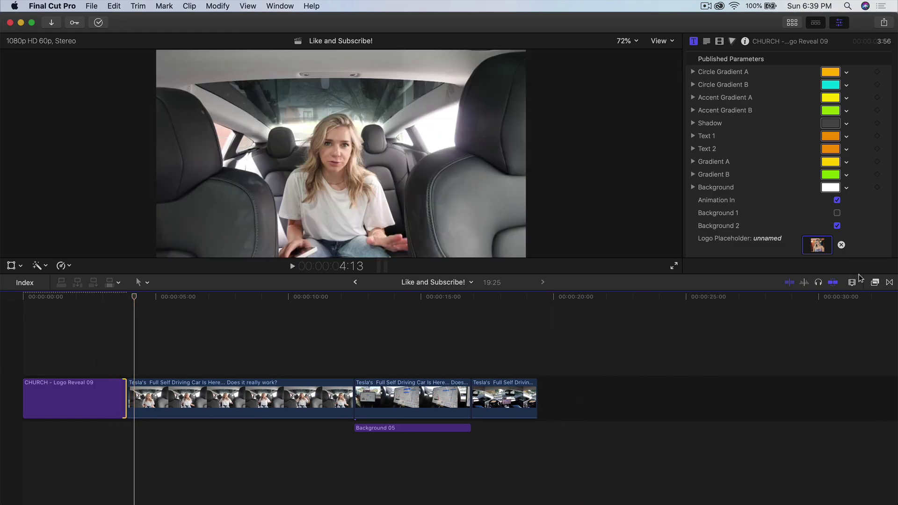
Add Transition 08 from The Ultimate Graphics Pack between Logo Reveal 09 and the first car clip, and preview it.
left_click(889, 281)
left_click(684, 321)
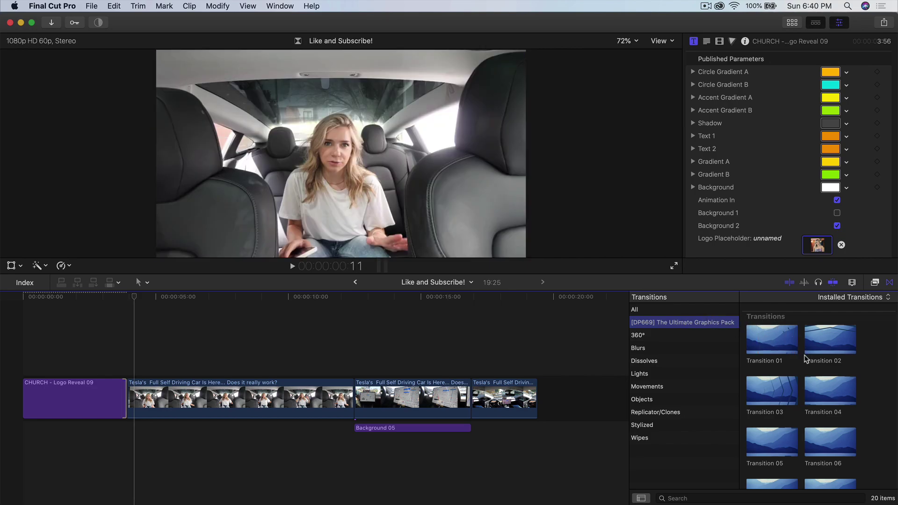
scroll(806, 358, "down", 2)
left_click(831, 400)
left_click_drag(837, 399, 89, 374)
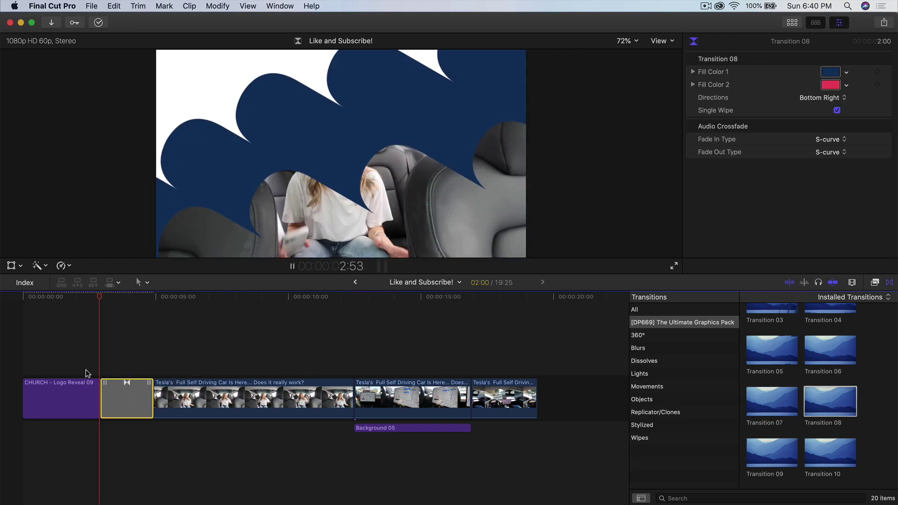
Set Transition 08's Fill Color 1 to bright yellow at full brightness and play the transition.
left_click_drag(128, 297, 114, 297)
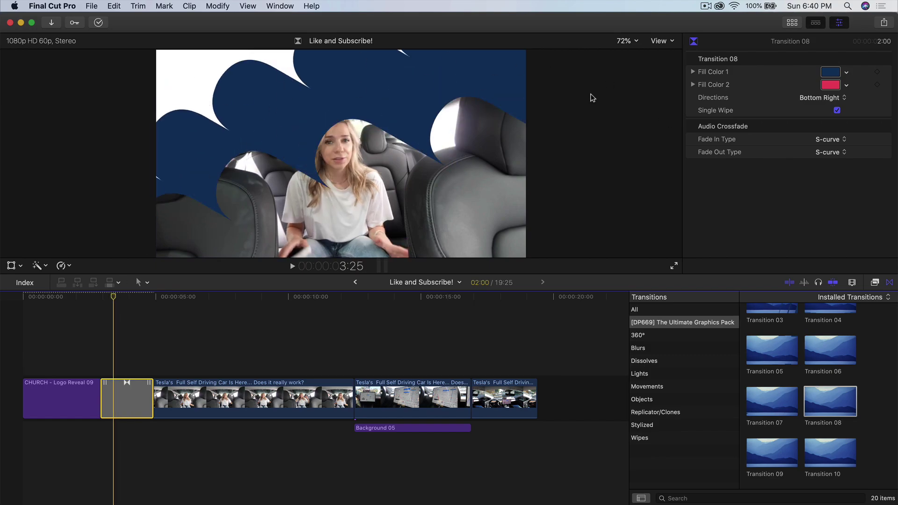
left_click(832, 72)
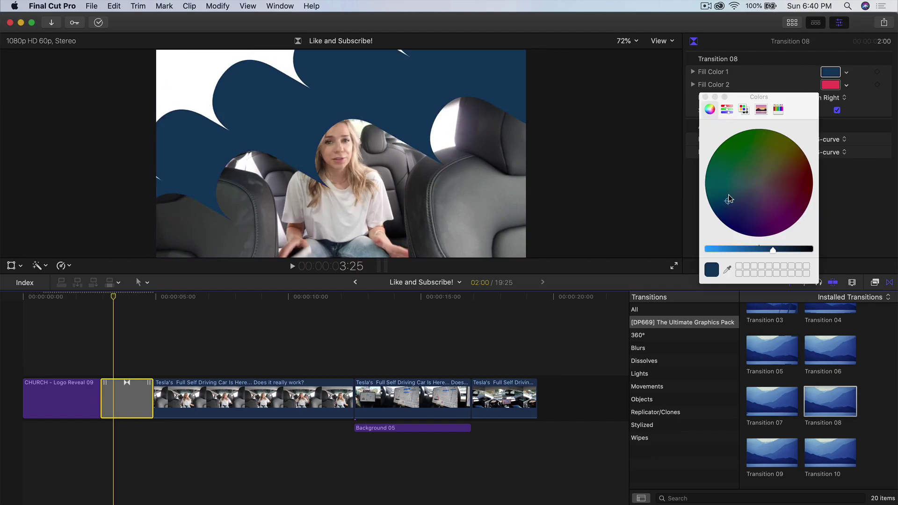
left_click_drag(728, 200, 751, 156)
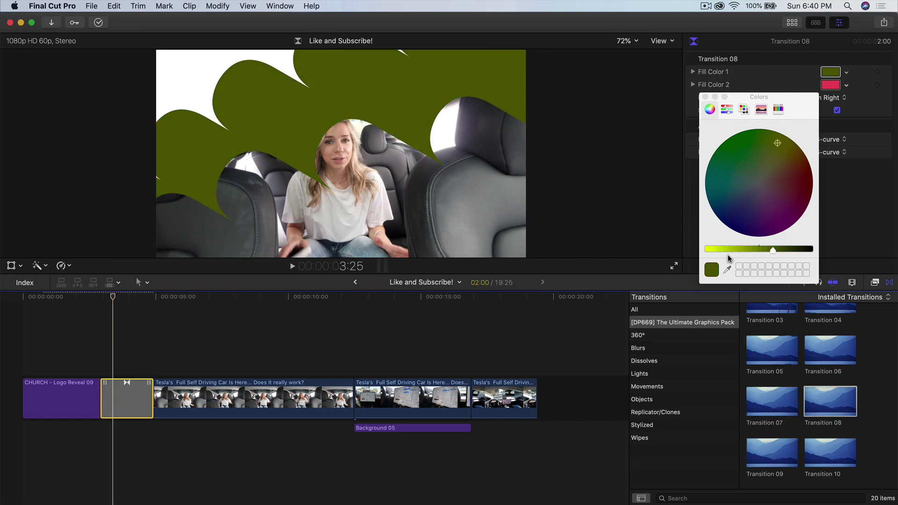
left_click_drag(726, 250, 716, 248)
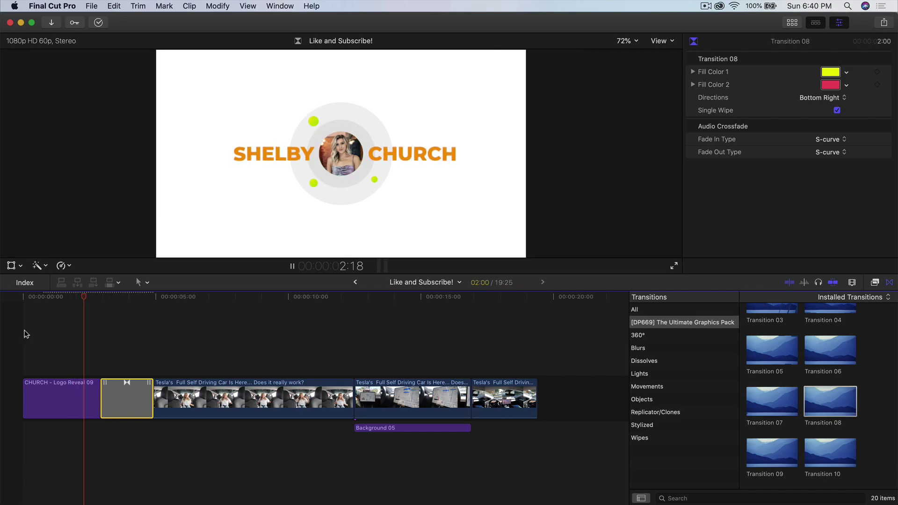
key("space")
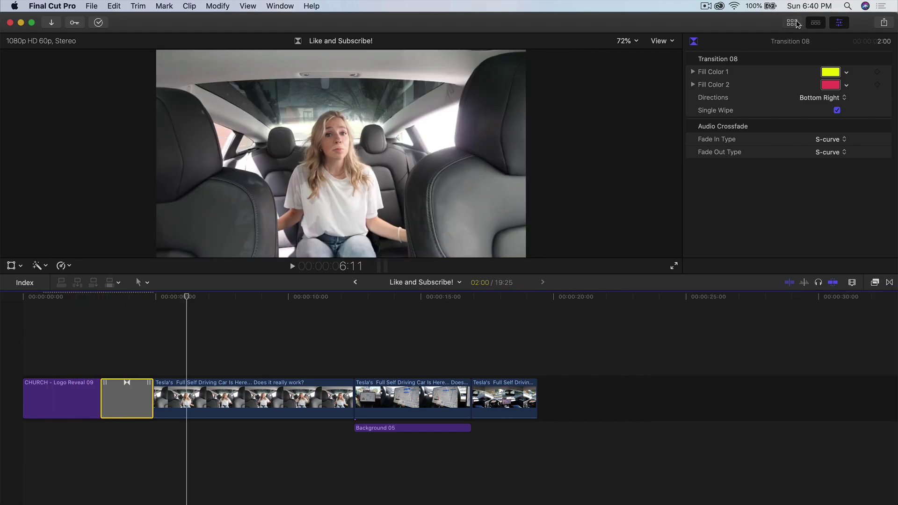
Browse The Ultimate Graphics Pack titles through the lower thirds, motion shapes and promotional items.
left_click(793, 22)
left_click(224, 392)
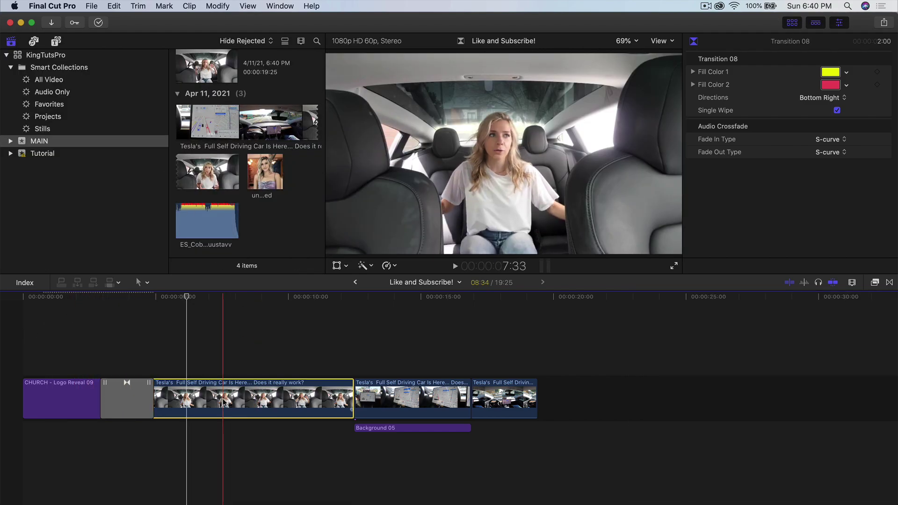
left_click(56, 42)
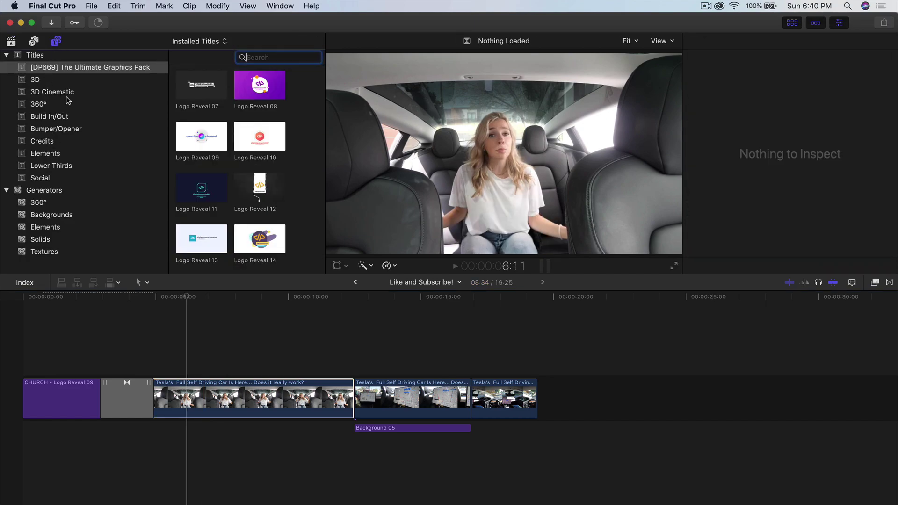
left_click(90, 70)
scroll(280, 163, "up", 5)
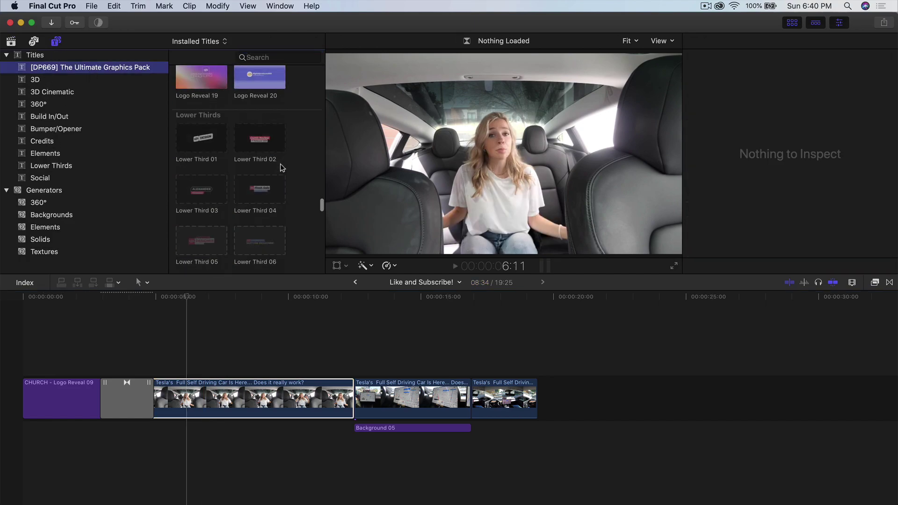
scroll(280, 164, "down", 5)
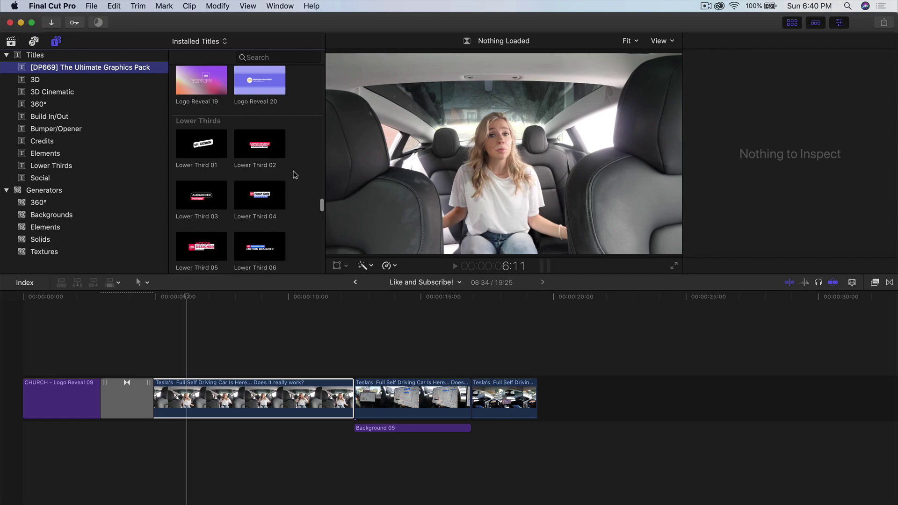
scroll(295, 175, "down", 10)
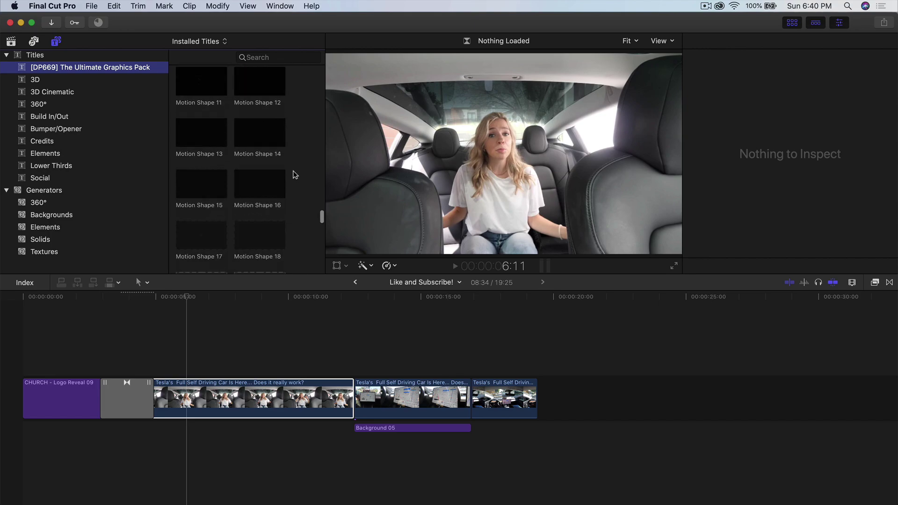
scroll(295, 174, "down", 15)
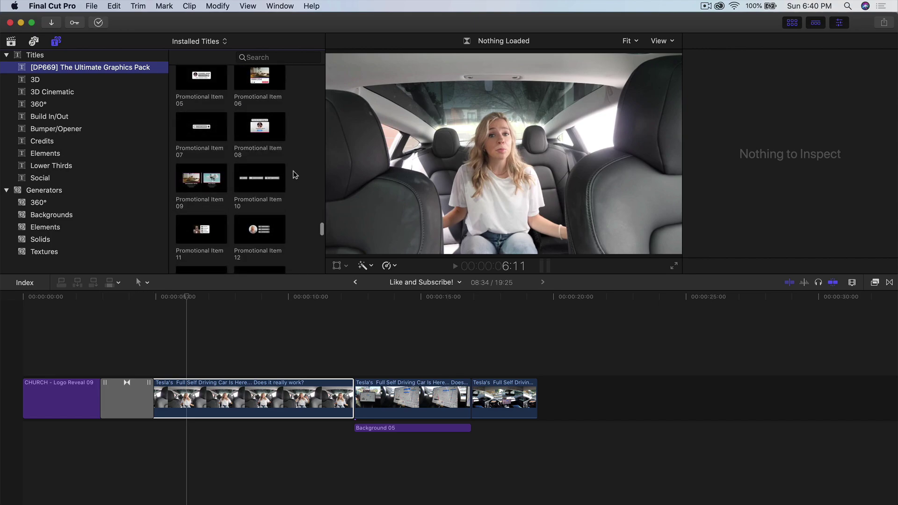
scroll(235, 112, "down", 10)
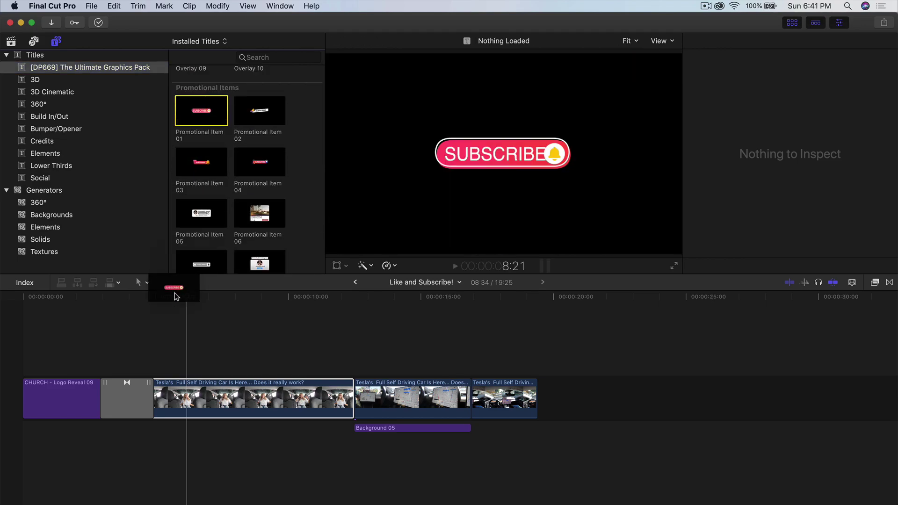
Try Promotional Item 01 above the beginning of the first car clip and play it.
left_click_drag(173, 294, 165, 319)
key("space")
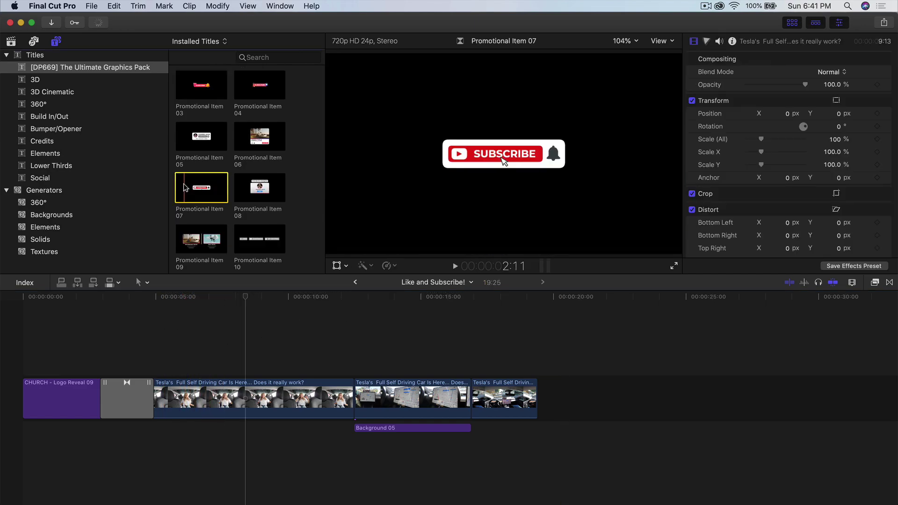
Place Promotional Item 07 above the beginning of the first car clip, trim it to 5:58 and play it.
left_click_drag(201, 187, 165, 370)
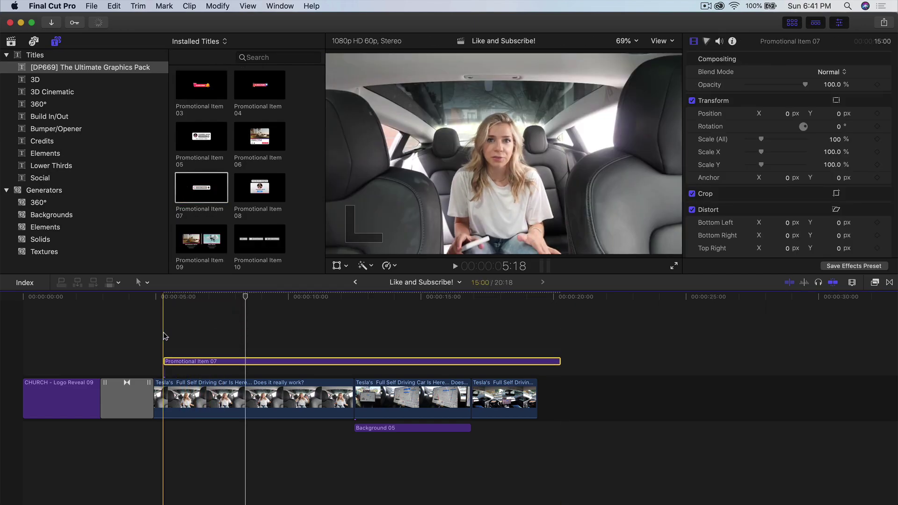
left_click_drag(556, 369, 320, 369)
key("space")
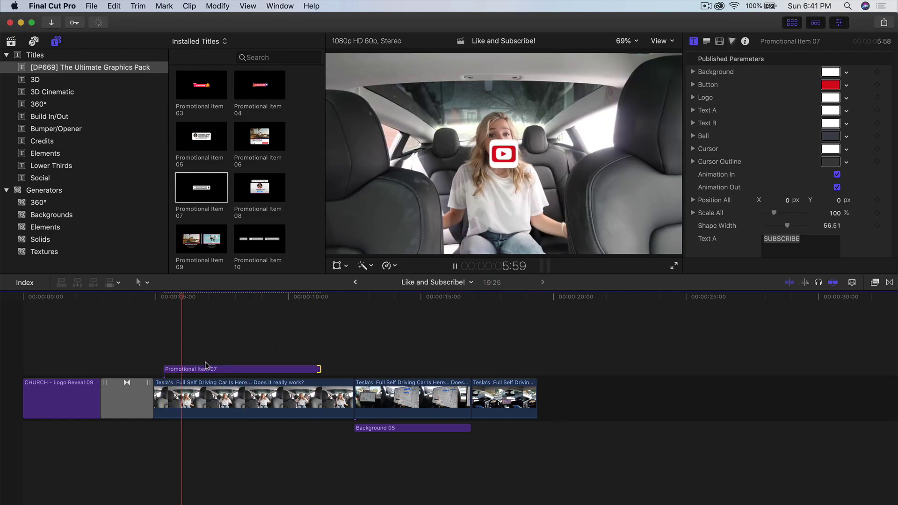
Scale Promotional Item 07 to 77% and move it to X -60.8 px, Y -37.2 px in the frame's lower-left corner, and play it.
left_click(226, 369)
mouse_move(226, 298)
left_mouse_down()
mouse_move(239, 298)
mouse_move(228, 298)
left_mouse_up()
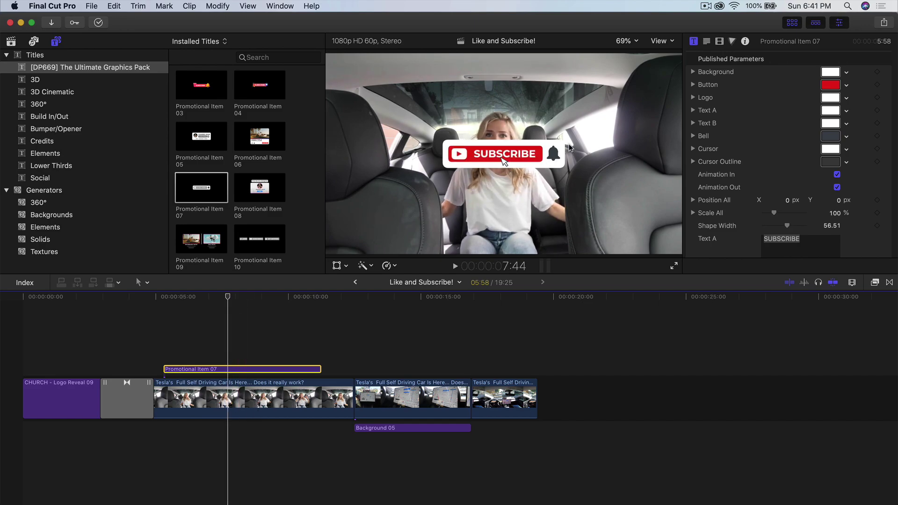
scroll(785, 143, "down", 2)
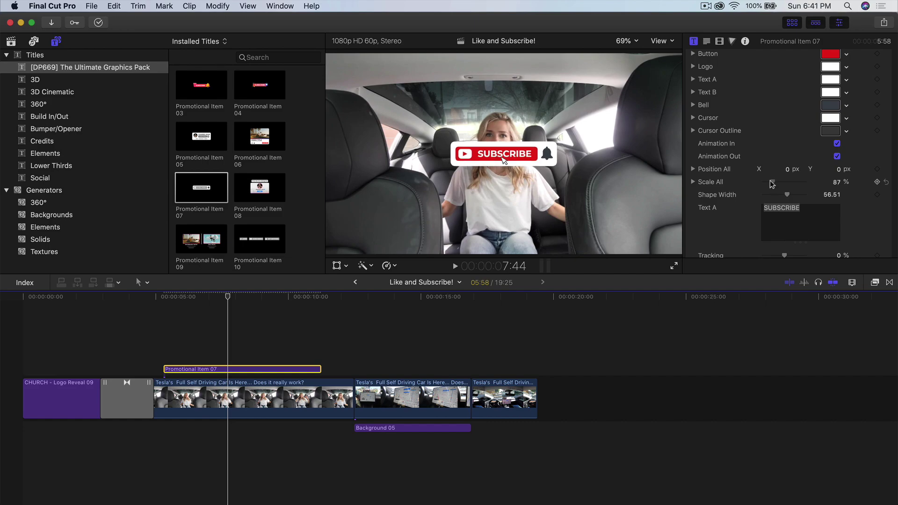
mouse_move(770, 182)
left_mouse_down()
mouse_move(786, 172)
mouse_move(765, 172)
left_mouse_up()
left_click_drag(403, 159, 382, 234)
key("space")
left_click(161, 316)
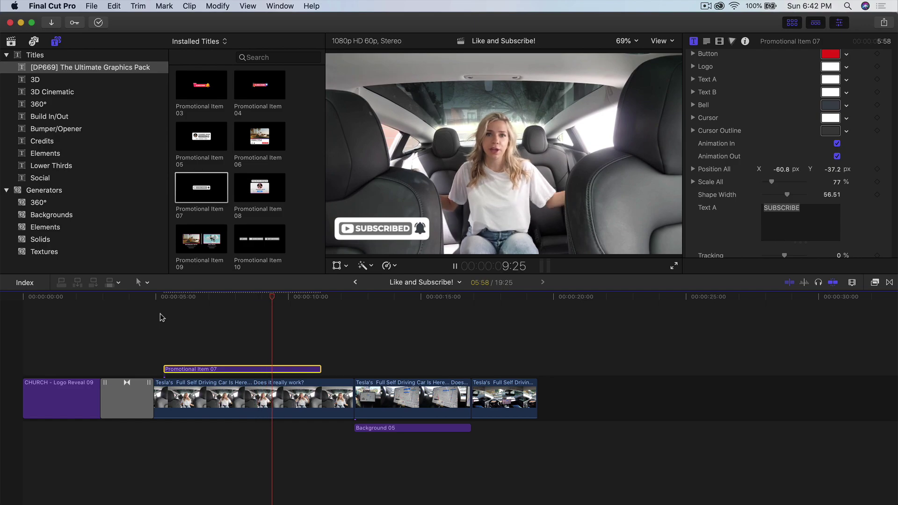
Set Promotional Item 07's Button color to orange.
scroll(854, 197, "up", 5)
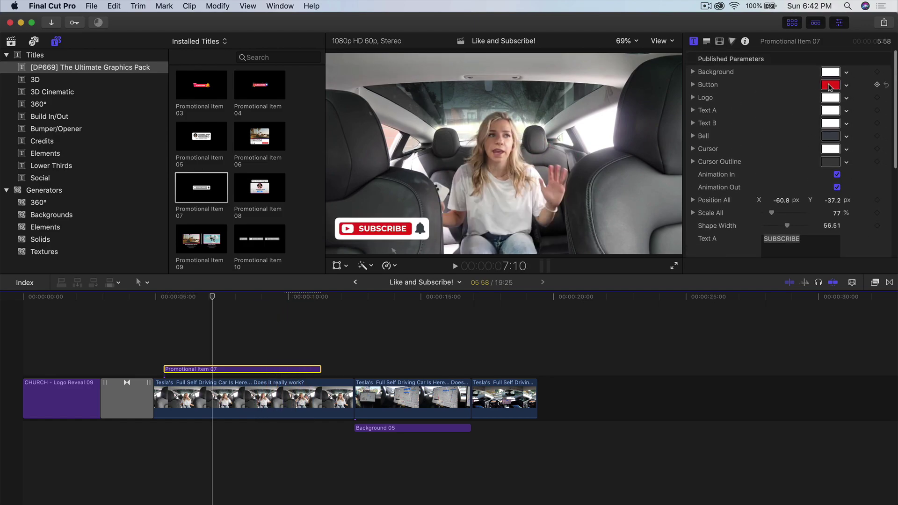
left_click(829, 86)
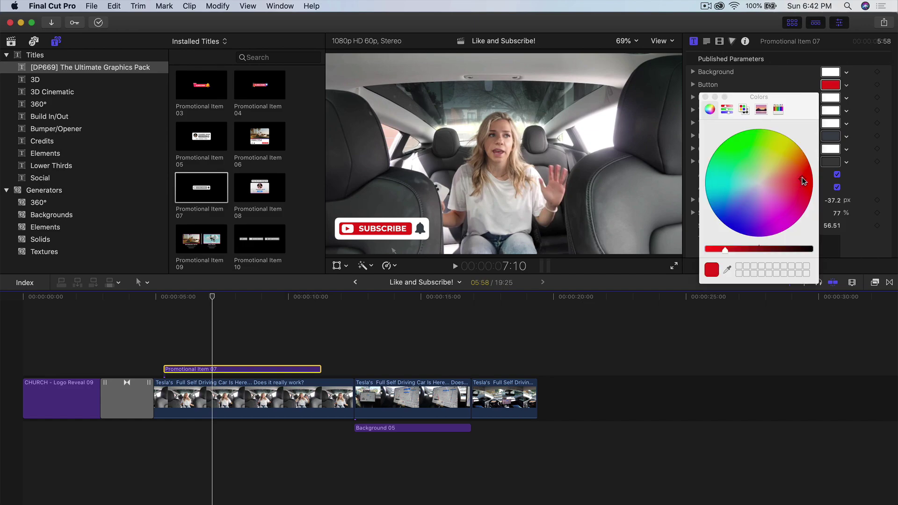
left_click_drag(803, 181, 799, 148)
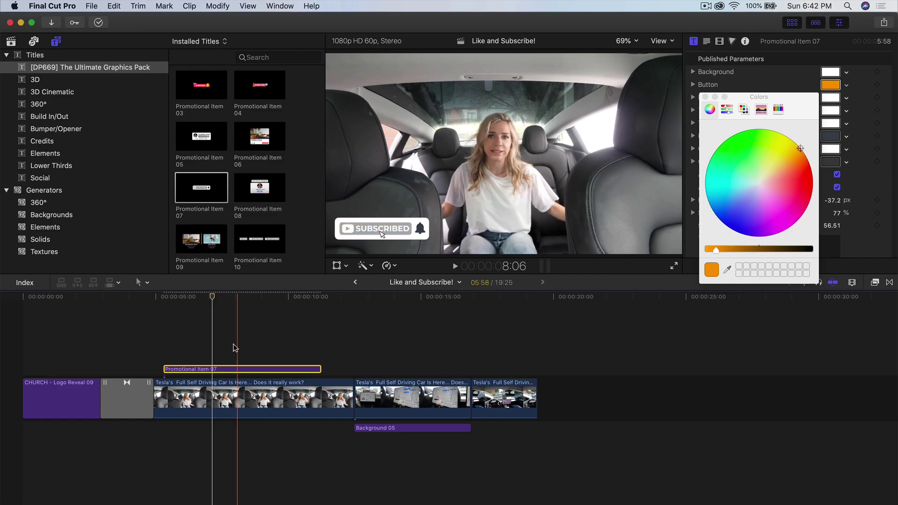
Undo the orange Button color on Promotional Item 07 and close the color picker.
key("super+z")
key("super+z")
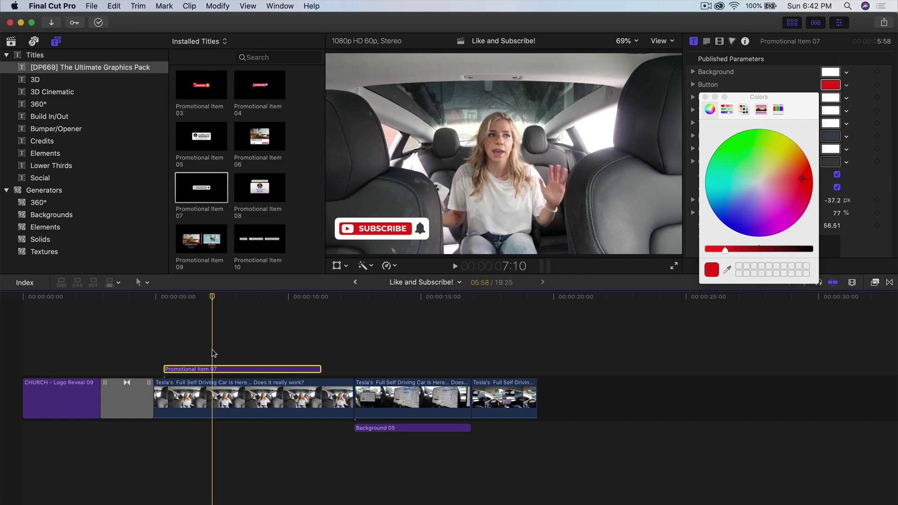
left_click(706, 97)
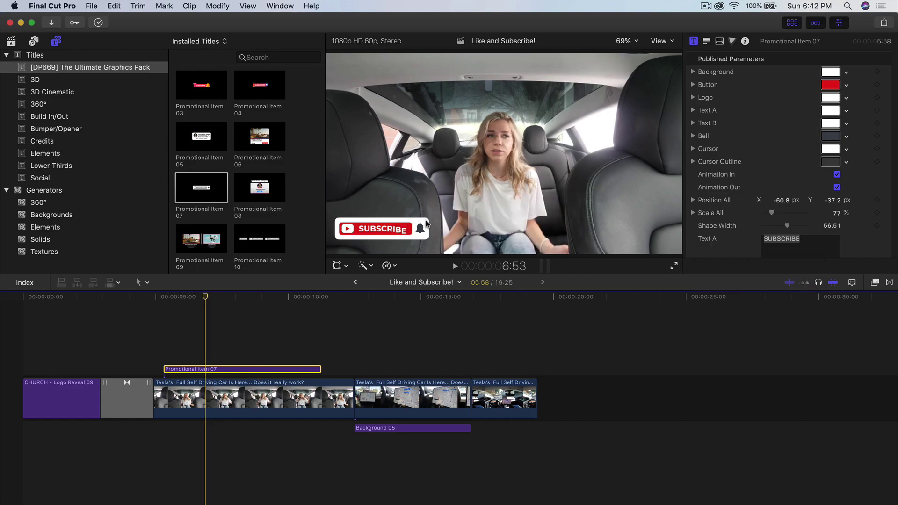
Set Promotional Item 07's Background color to dark gray while viewing the title near 7:29.
left_click(222, 297)
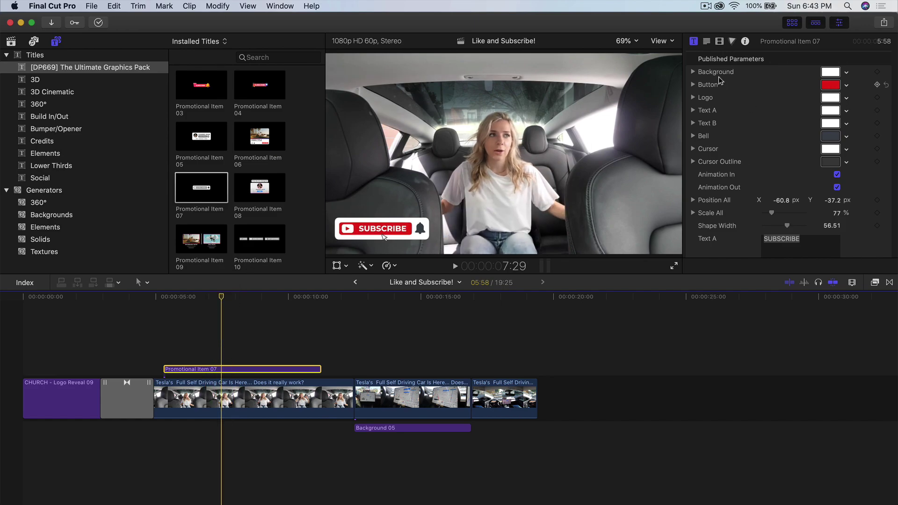
left_click(829, 73)
left_click_drag(767, 246, 789, 247)
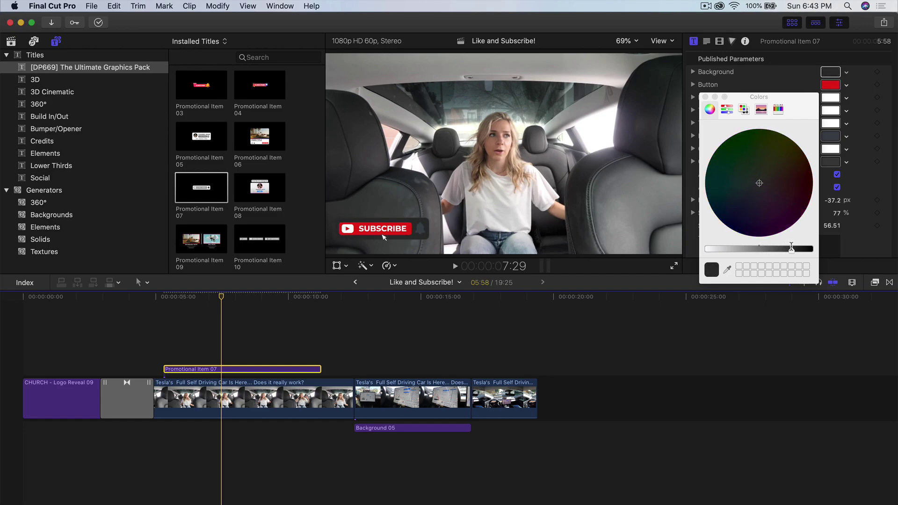
left_click(705, 97)
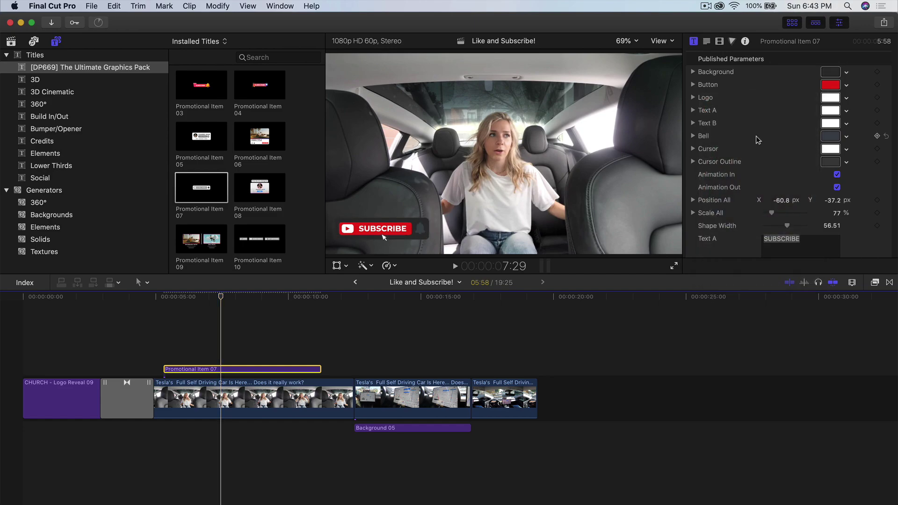
Set Promotional Item 07's Bell color to white and play the title.
left_click(831, 136)
left_click_drag(751, 252, 681, 251)
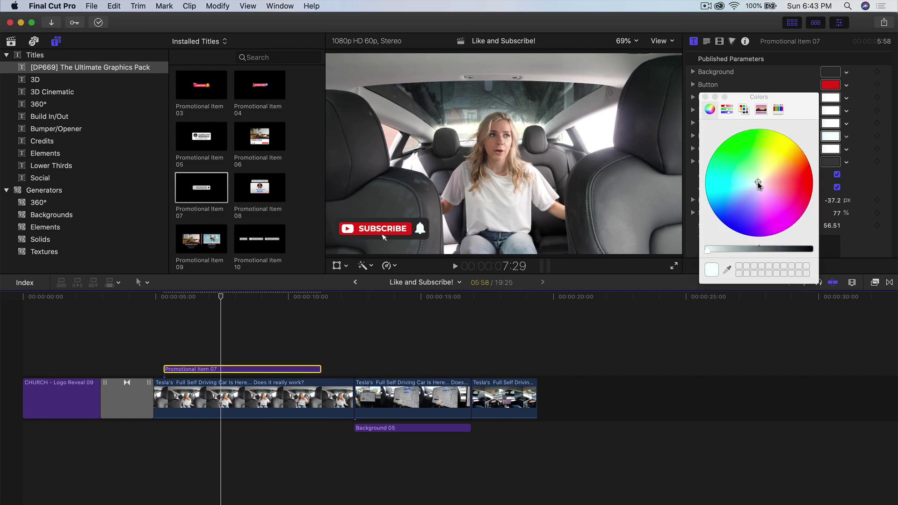
left_click(705, 97)
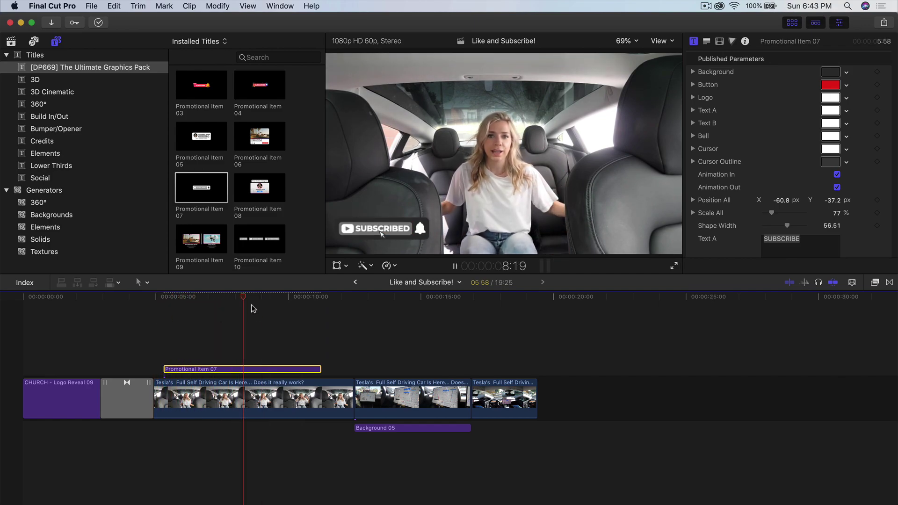
key("space")
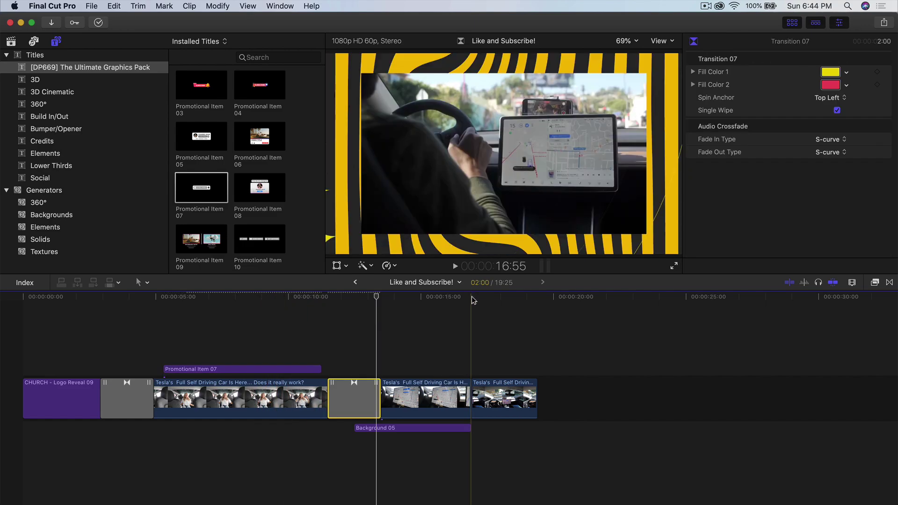
Place Overlay 10 above the cut between the second and third car clips.
left_click(471, 296)
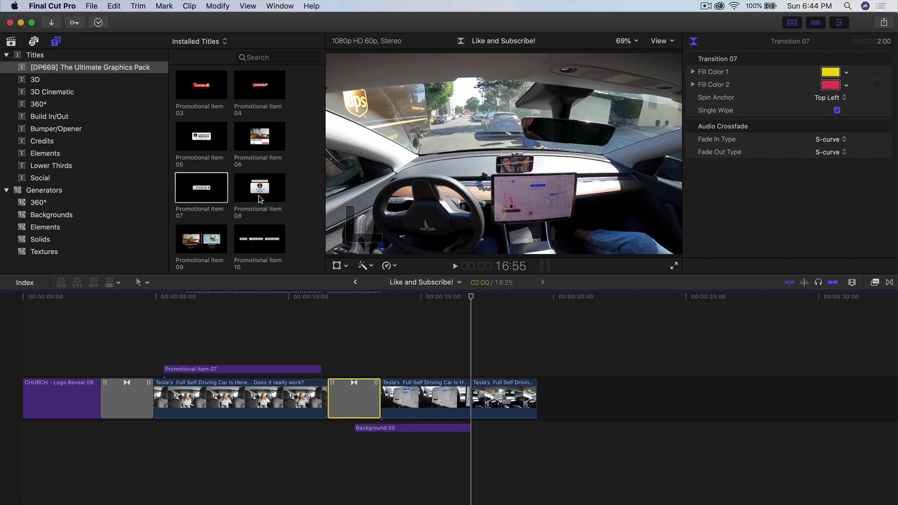
scroll(258, 195, "down", 10)
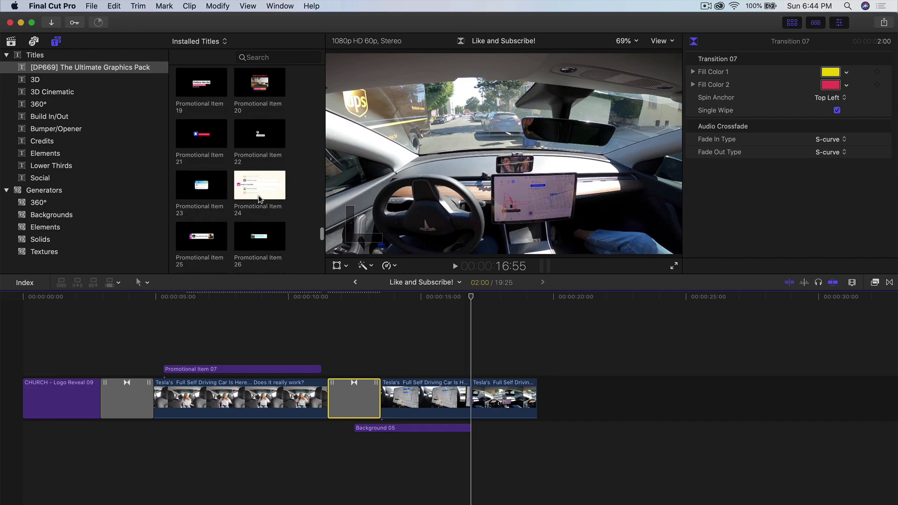
scroll(258, 195, "up", 15)
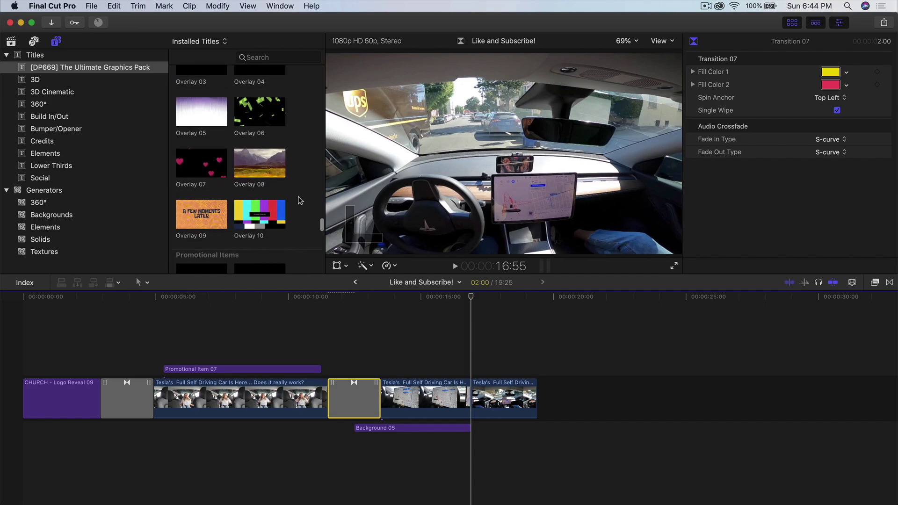
left_click(261, 222)
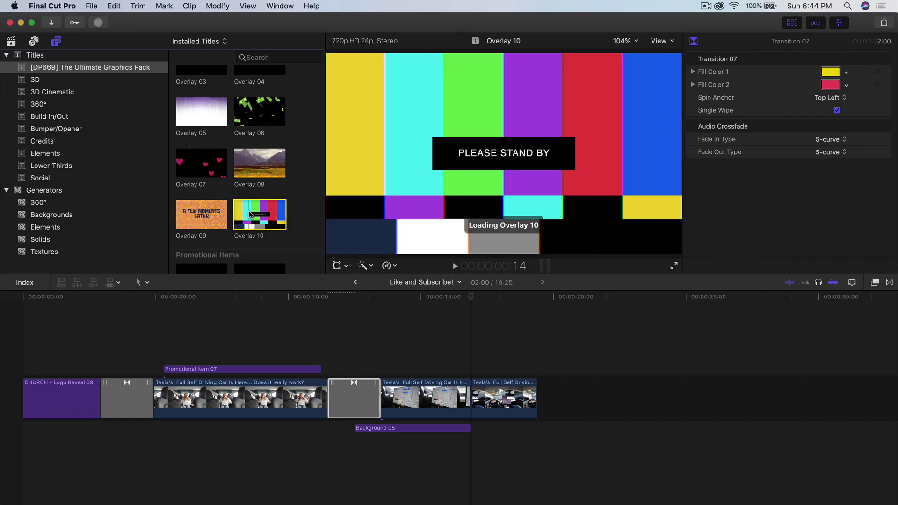
left_click_drag(251, 215, 458, 350)
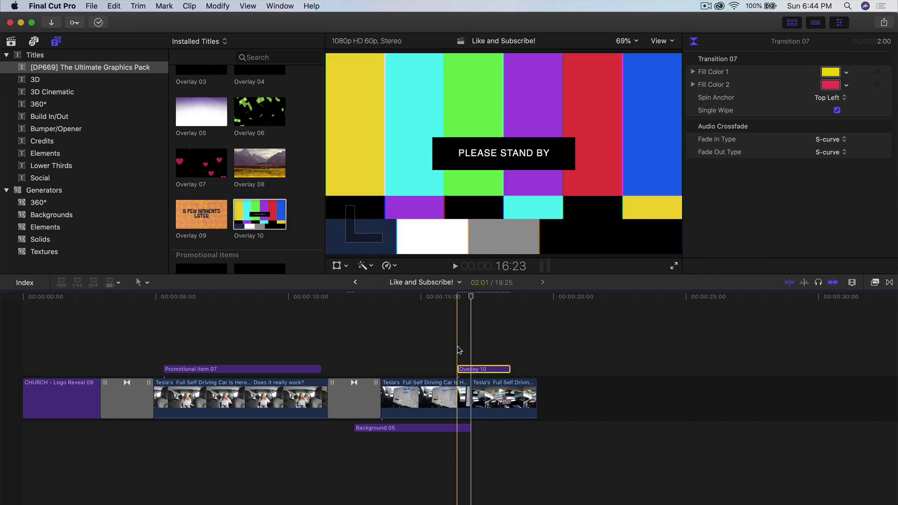
Trim Overlay 10 to 56 frames, position it across the cut between the last two car clips, and play it.
key("super+=")
key("super+=")
key("super+=")
left_click_drag(639, 370, 551, 369)
left_click_drag(532, 371, 543, 372)
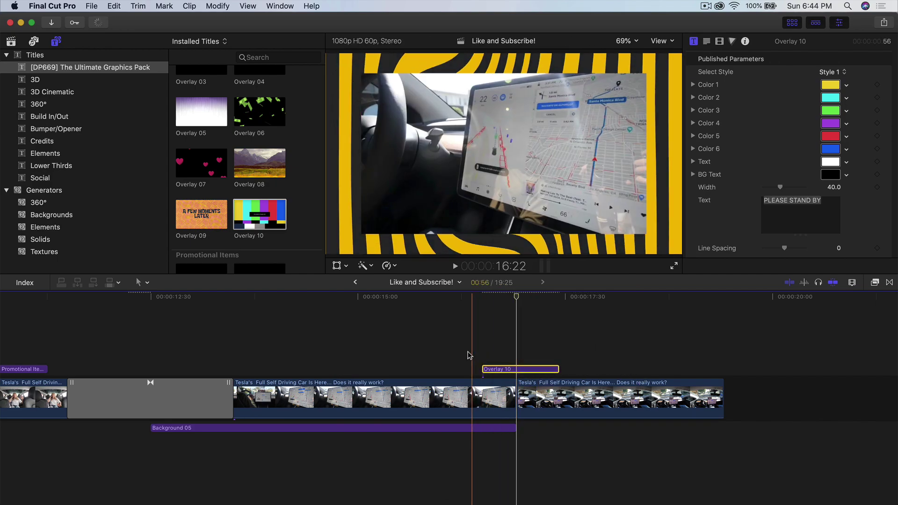
key("space")
key("space")
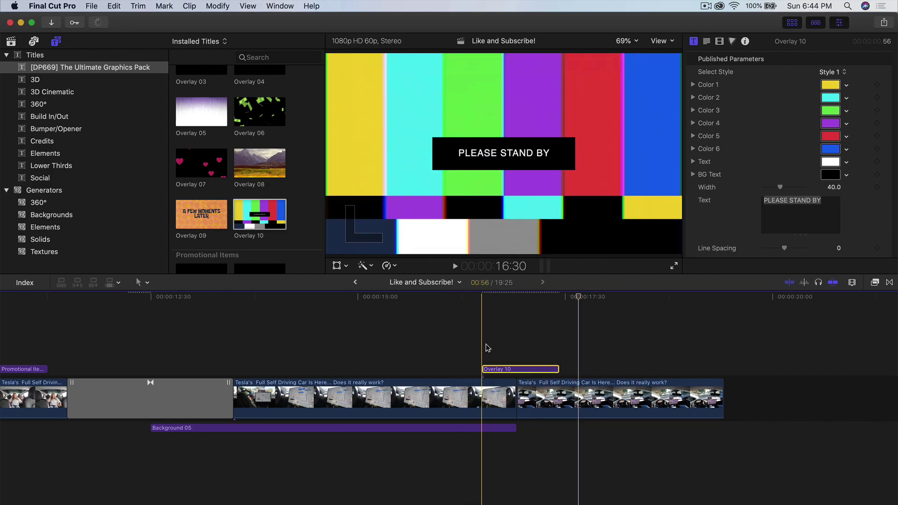
key("space")
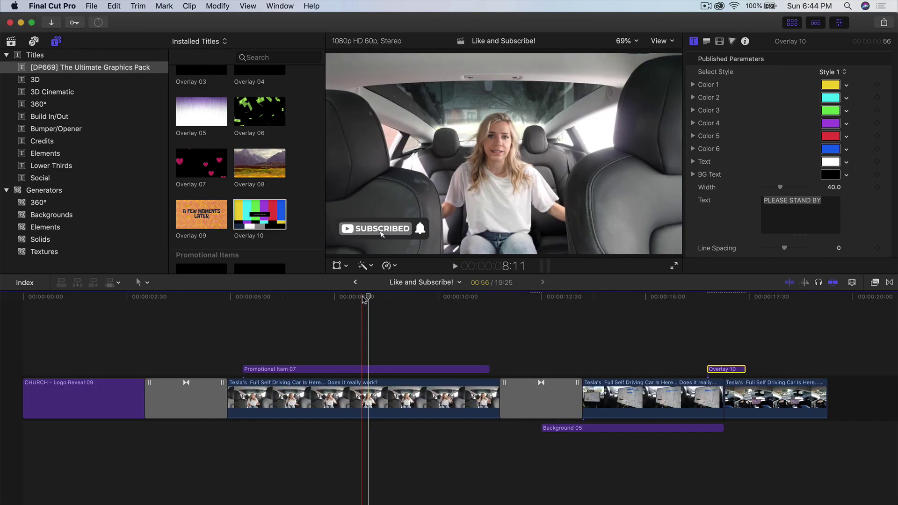
Disable Promotional Item 07 and place Promotional Item 12 above it, starting at the same point.
left_click(364, 298)
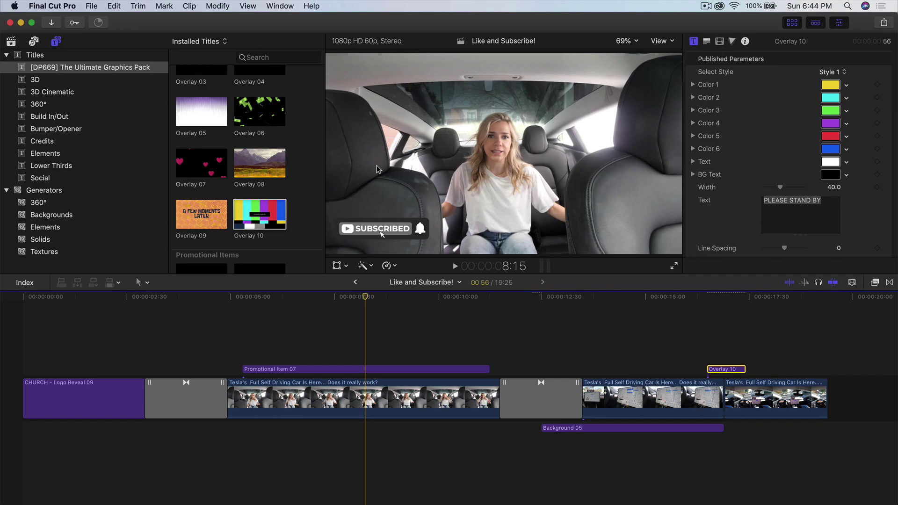
left_click(346, 369)
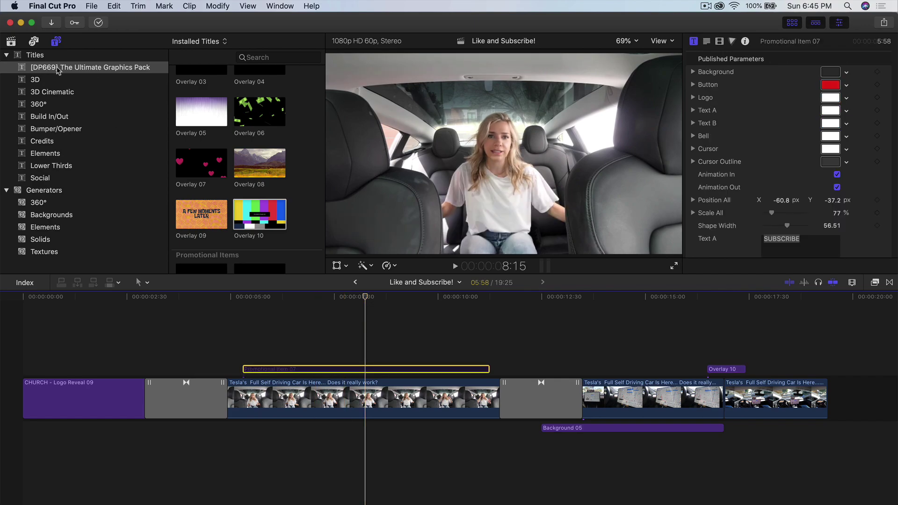
scroll(232, 174, "down", 10)
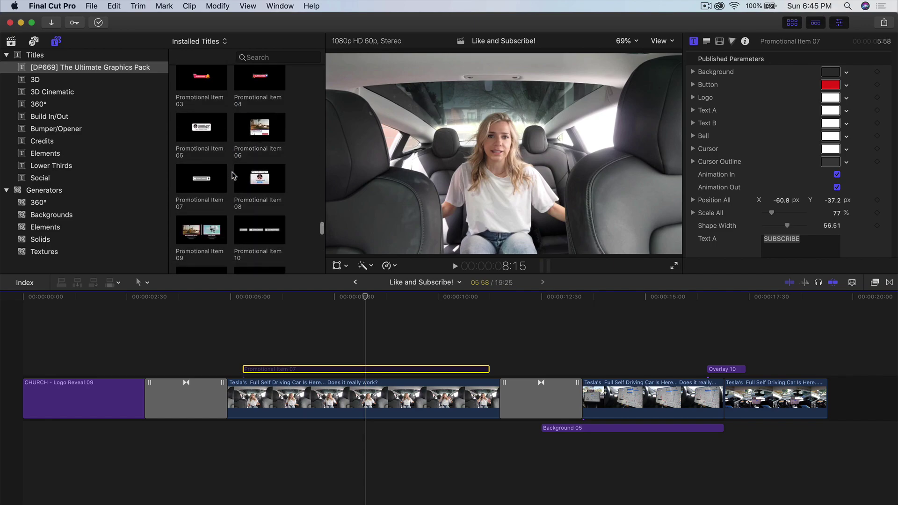
scroll(234, 175, "down", 3)
left_click(202, 125)
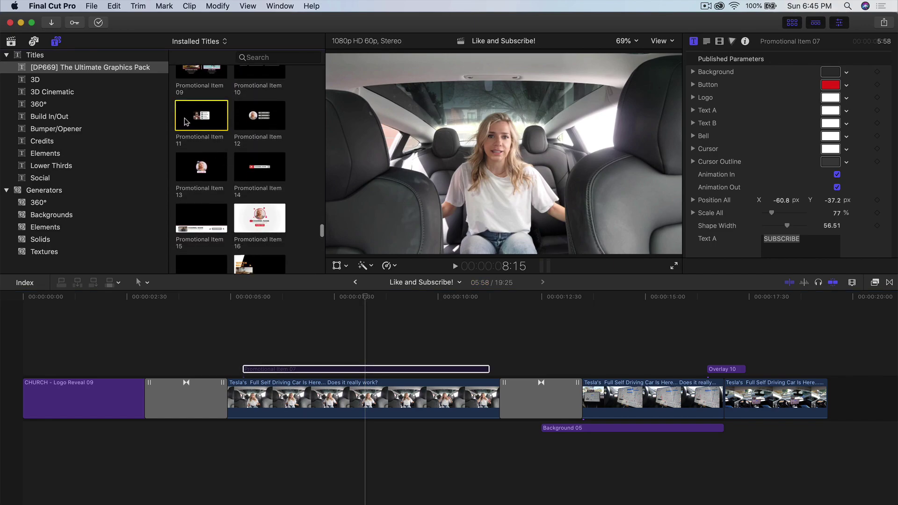
left_click(245, 108)
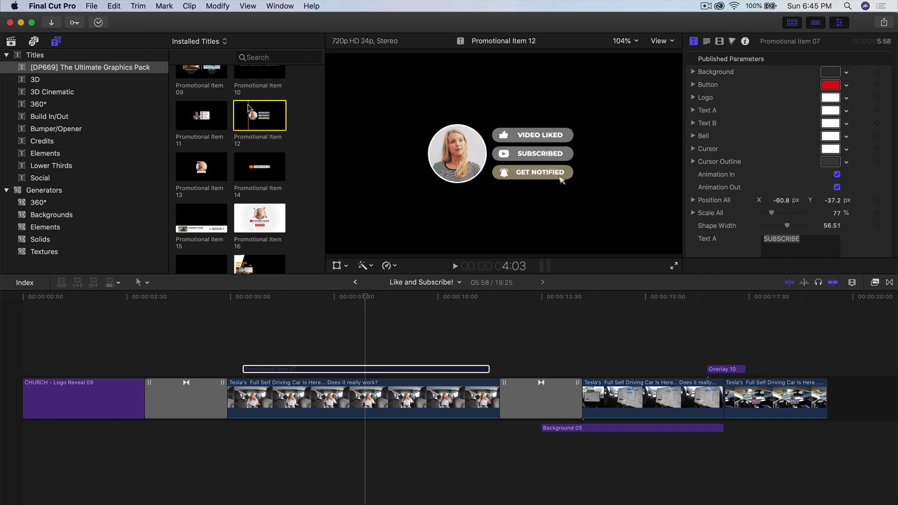
left_click_drag(245, 111, 246, 331)
Trim Promotional Item 12 to 5:58 to match Promotional Item 07's length and play it.
left_click_drag(862, 356, 489, 355)
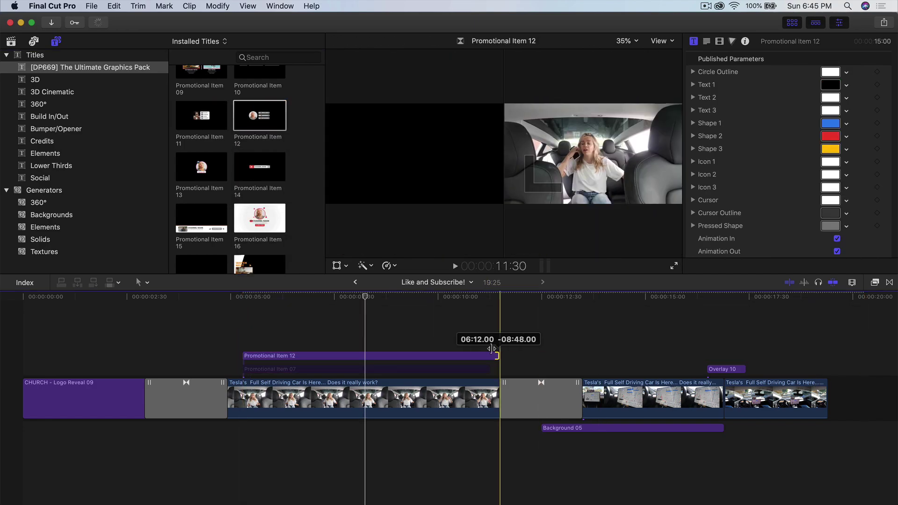
key("space")
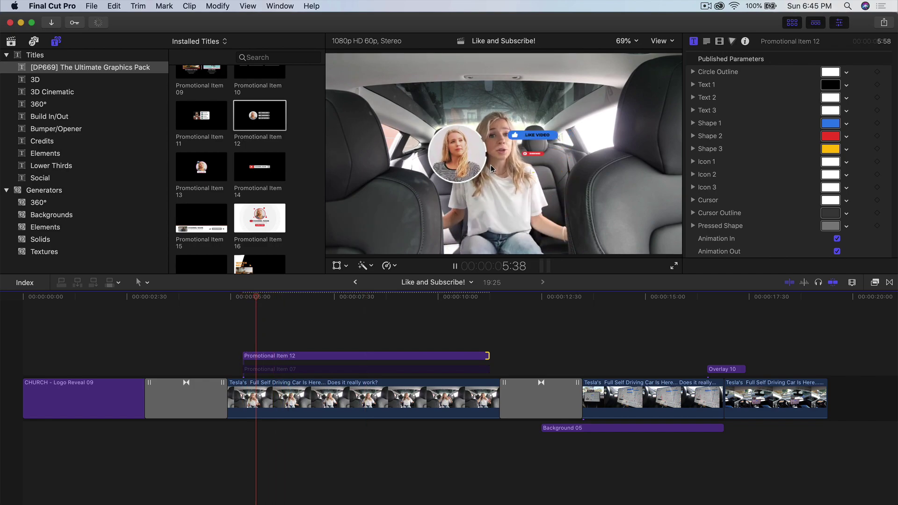
key("space")
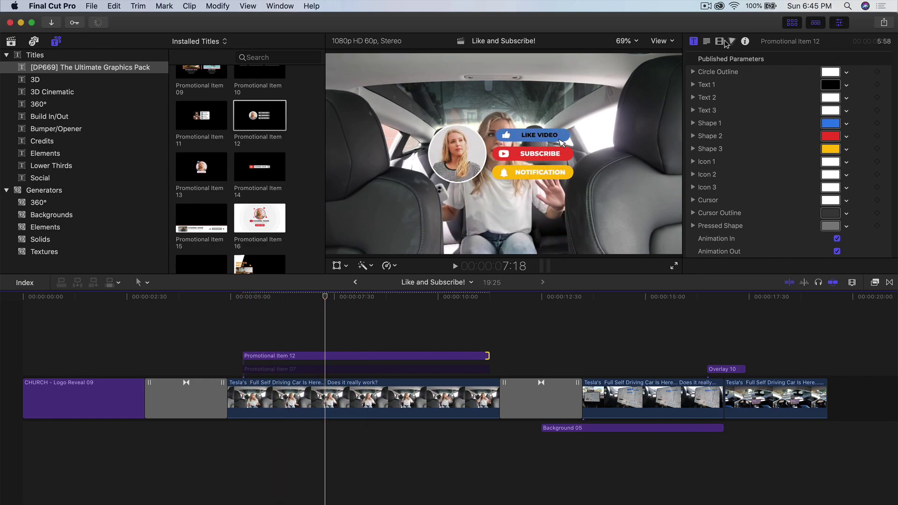
Fill Promotional Item 12's image placeholder with the portrait still from the MAIN event, and hide the browser.
scroll(744, 134, "down", 5)
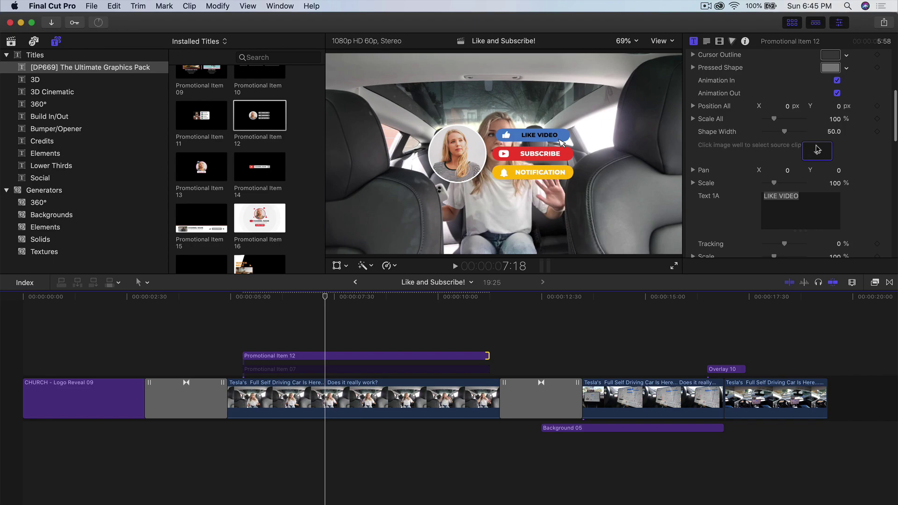
left_click(817, 150)
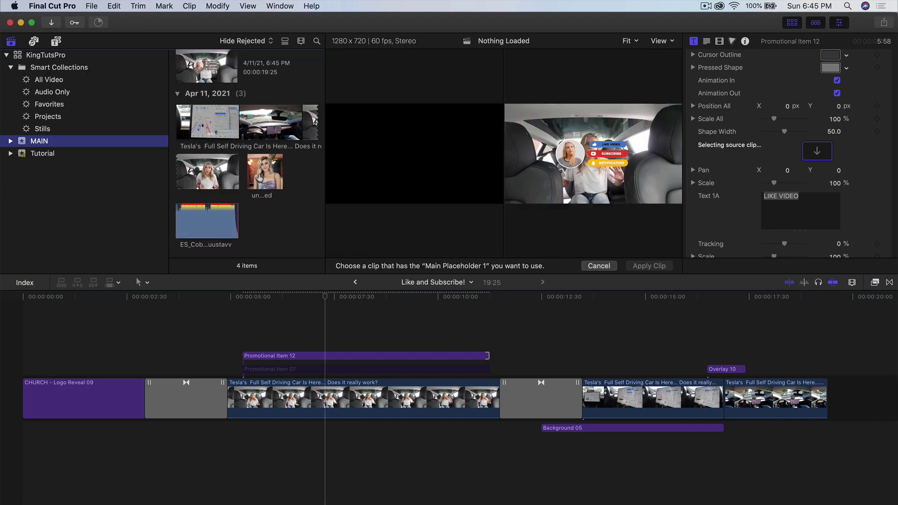
left_click(260, 176)
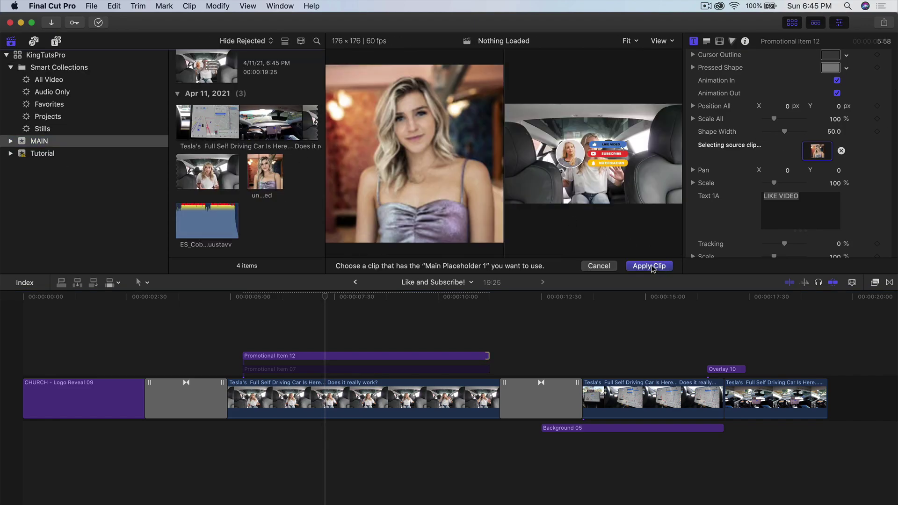
left_click(649, 266)
left_click(791, 22)
Set the placeholder image's Pan Y to -1.7 in Promotional Item 12, keeping its Scale at 100%.
left_click(344, 356)
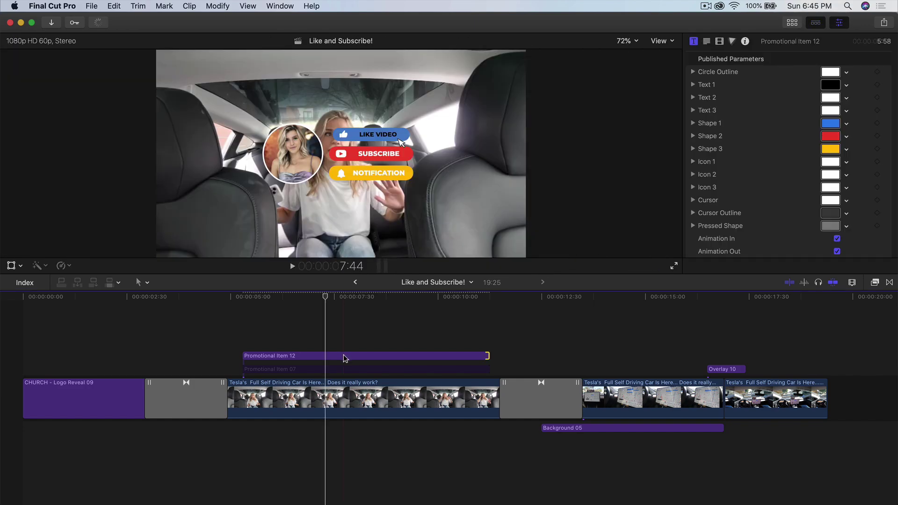
scroll(776, 169, "down", 5)
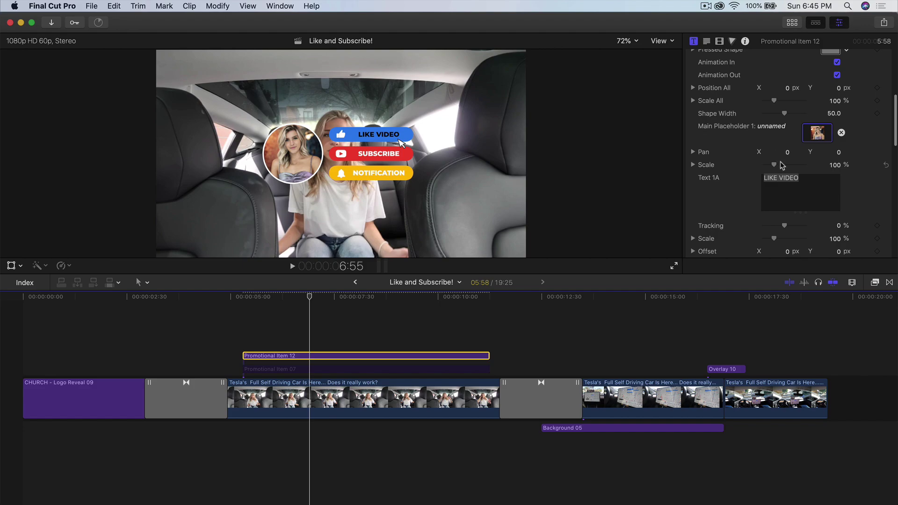
scroll(776, 131, "up", 3)
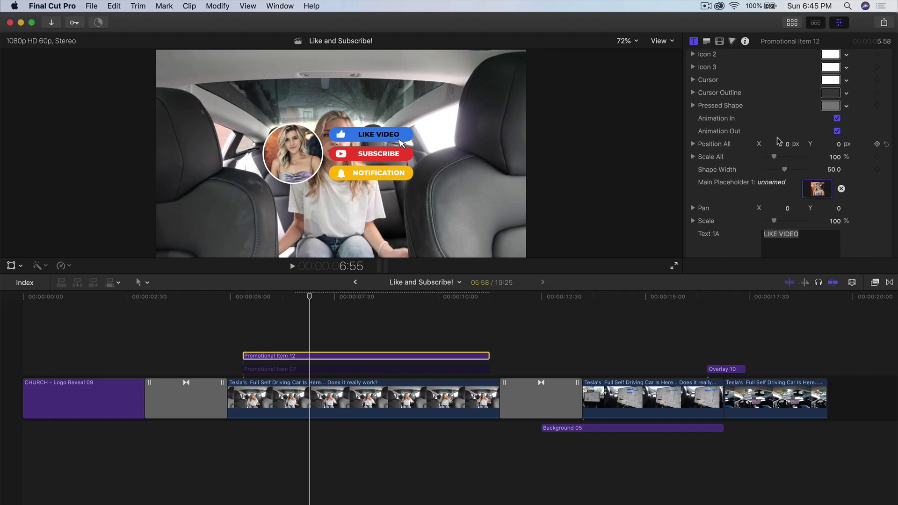
left_click_drag(775, 219, 838, 212)
key("super+z")
key("super+z")
scroll(753, 204, "down", 3)
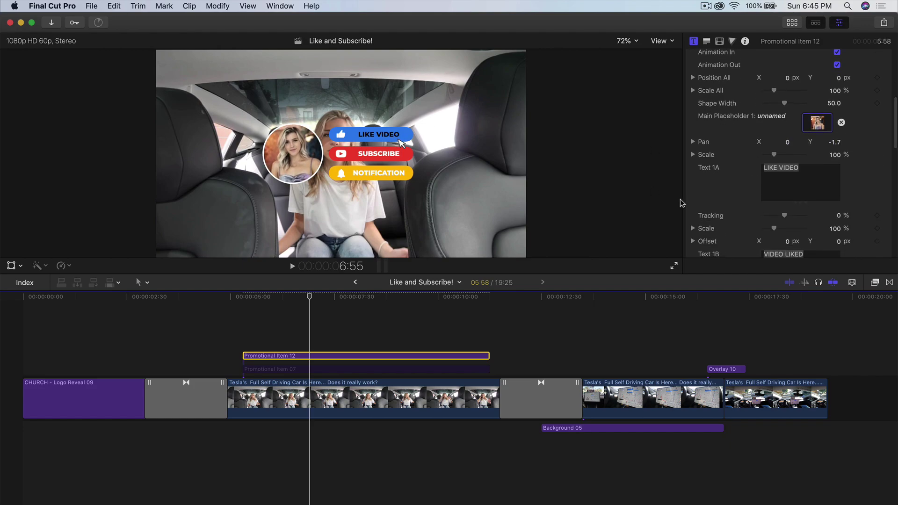
Change Promotional Item 12's Text 1A to "LEAVE A LIKE".
left_click(812, 166)
type("LEACE")
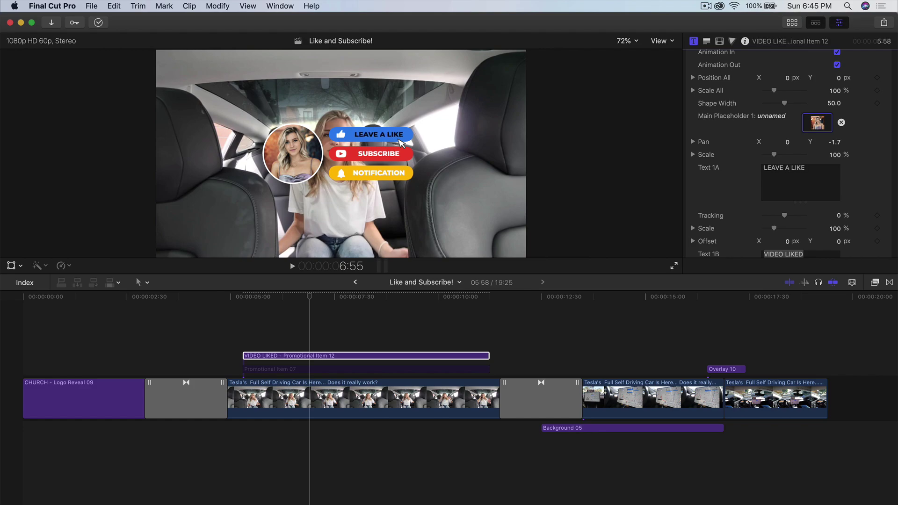
scroll(800, 159, "down", 2)
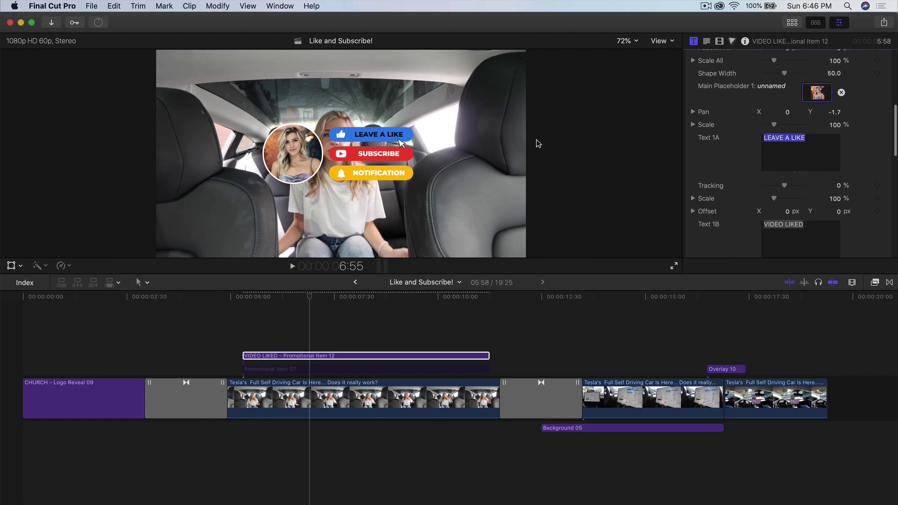
Set the Text 1 colour of Promotional Item 12 to white and play the title from near its start.
scroll(790, 189, "up", 10)
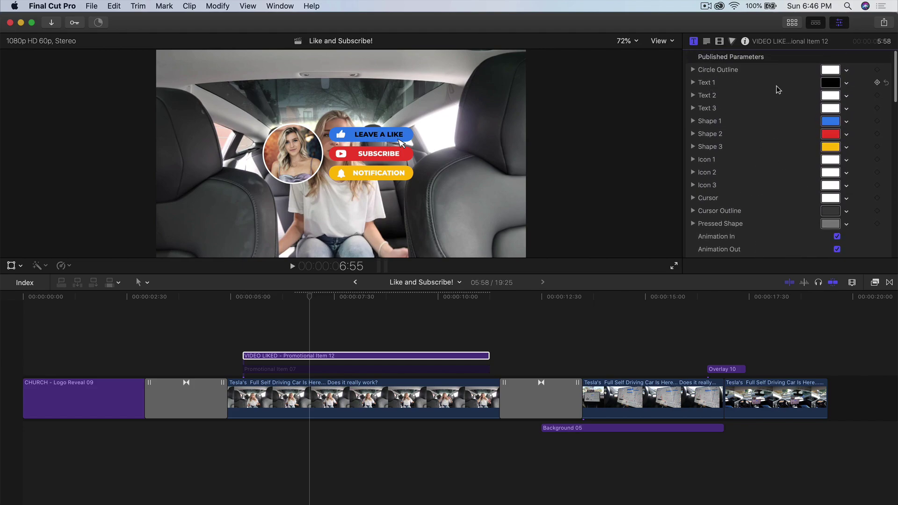
left_click(831, 83)
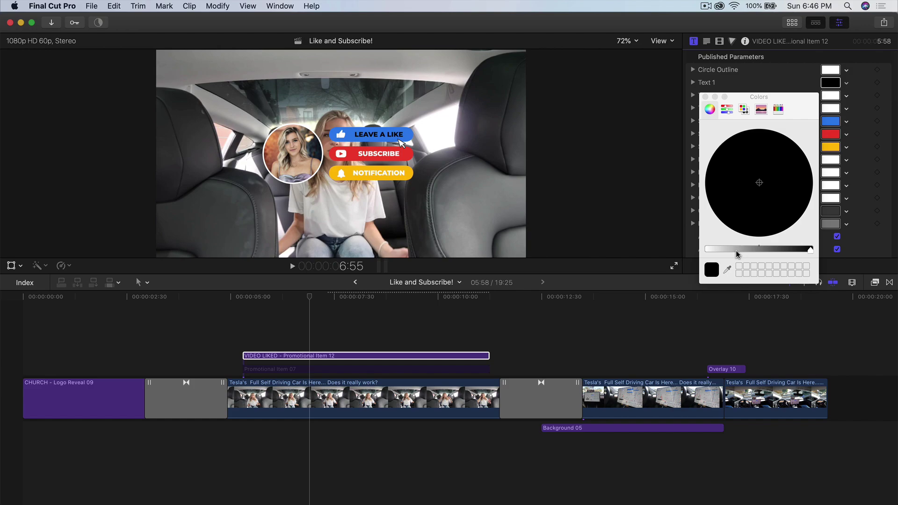
left_click_drag(736, 254, 682, 250)
left_click(706, 97)
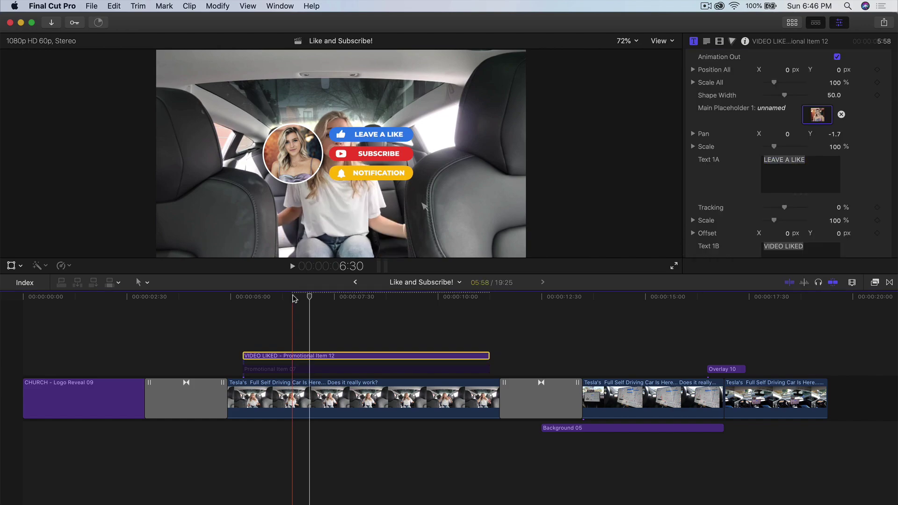
left_click_drag(293, 298, 248, 302)
key("space")
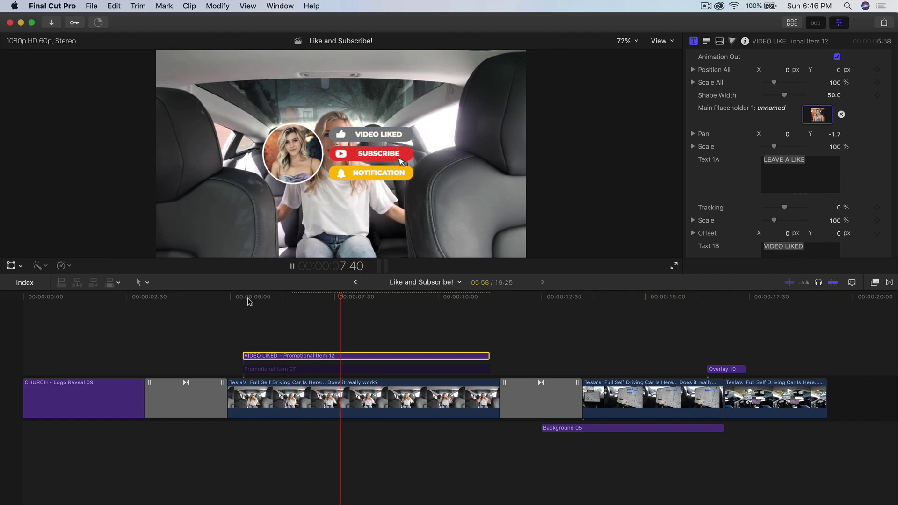
key("space")
Recolour Promotional Item 12's Cursor near-black and its Cursor Outline white, and play the result.
scroll(737, 176, "up", 5)
scroll(720, 175, "down", 1)
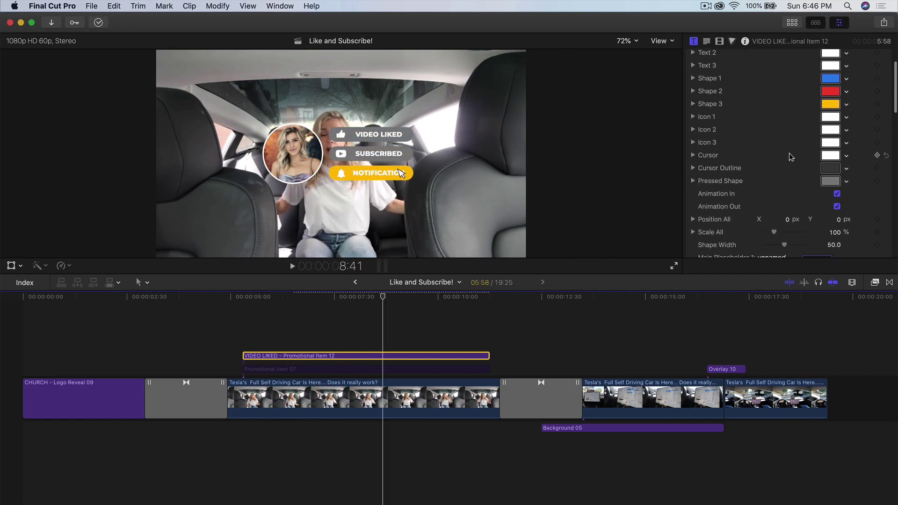
mouse_move(358, 296)
left_mouse_down()
mouse_move(340, 299)
mouse_move(347, 299)
left_mouse_up()
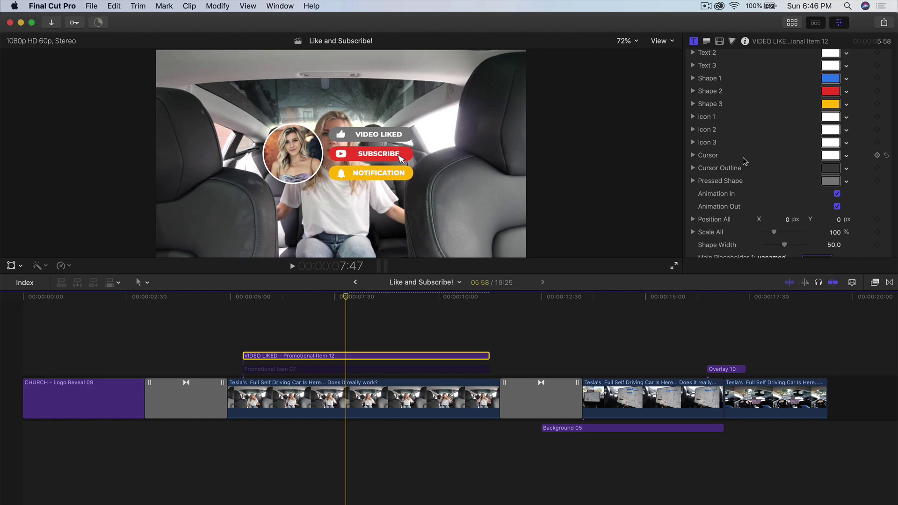
left_click(828, 157)
left_click_drag(760, 247, 804, 249)
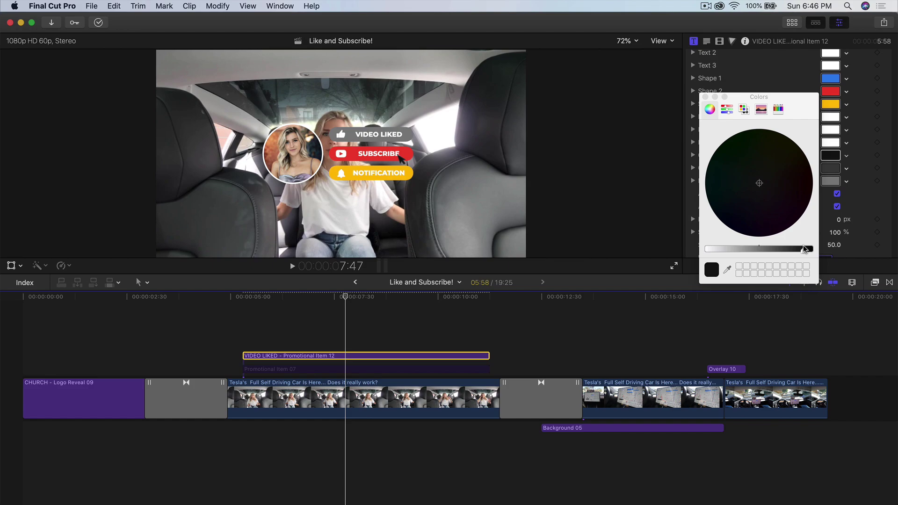
left_click(705, 97)
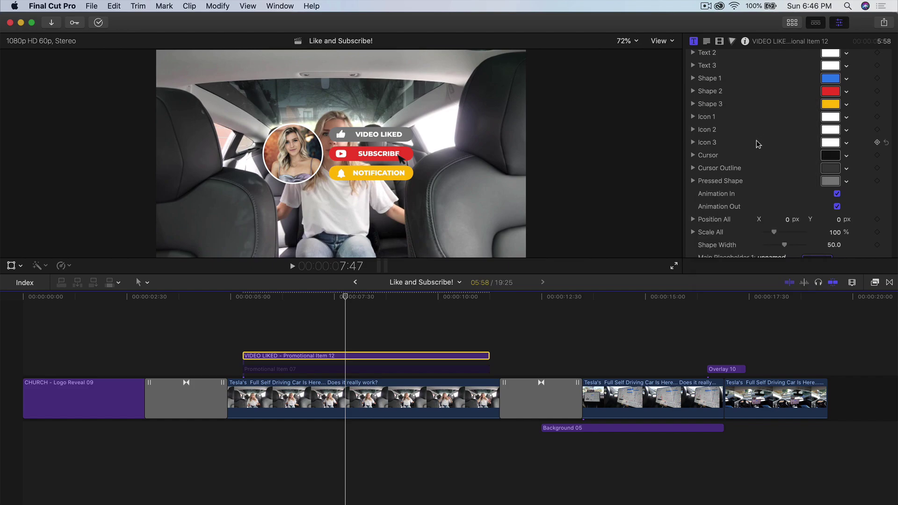
left_click(831, 168)
left_click_drag(758, 251, 707, 251)
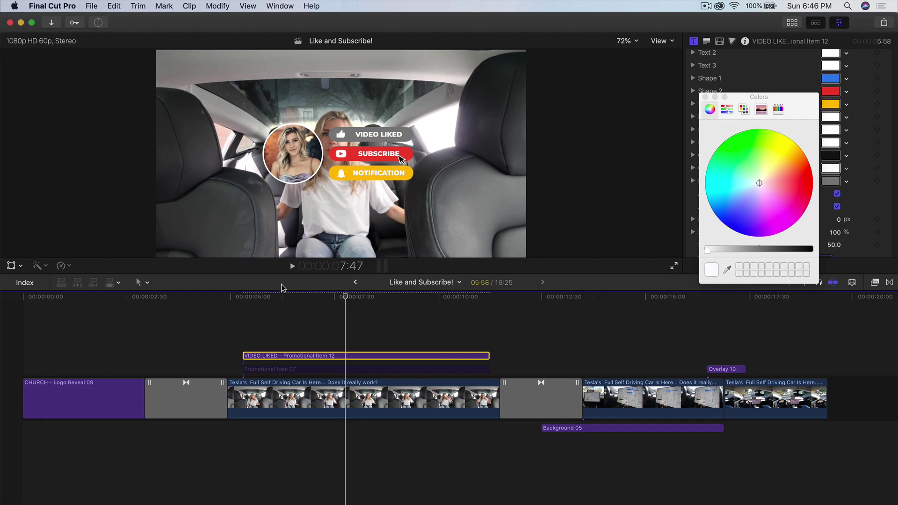
key("space")
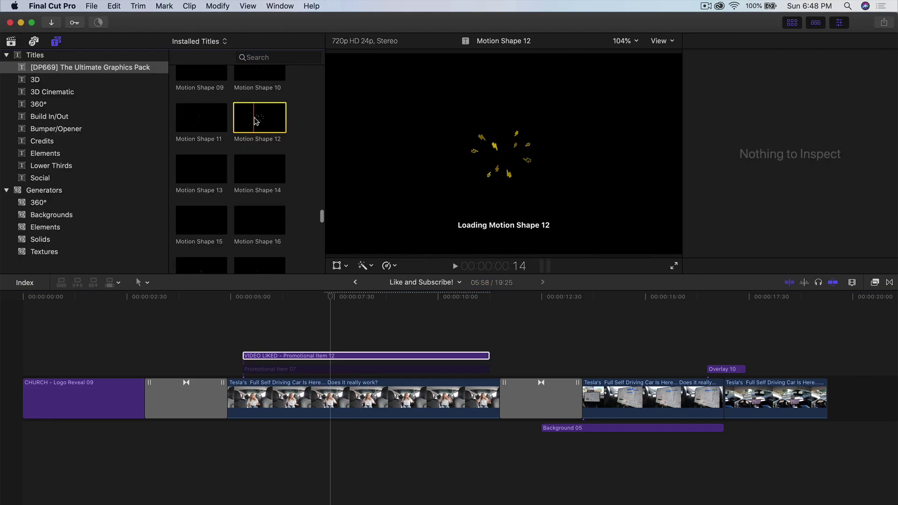
Add Motion Shape 13 above the start of Promotional Item 12 and change its Shape colour to yellow.
left_click(204, 122)
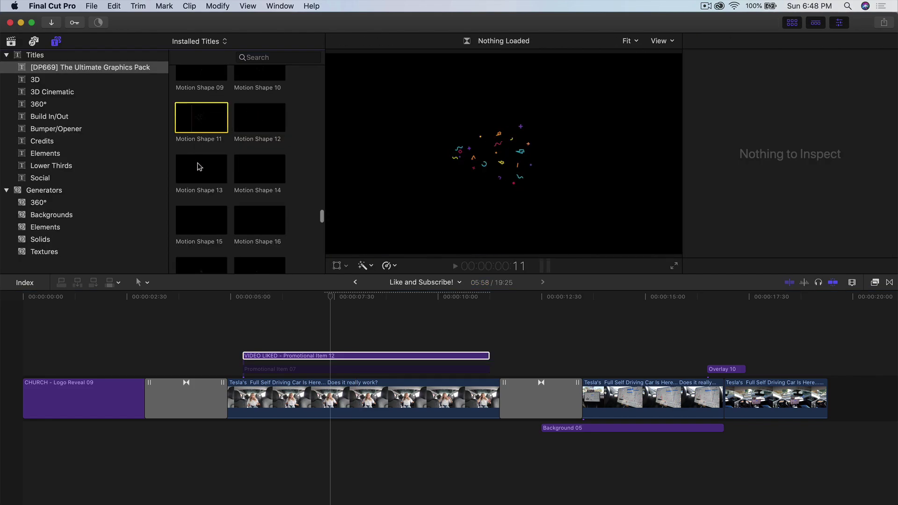
left_click_drag(191, 167, 265, 341)
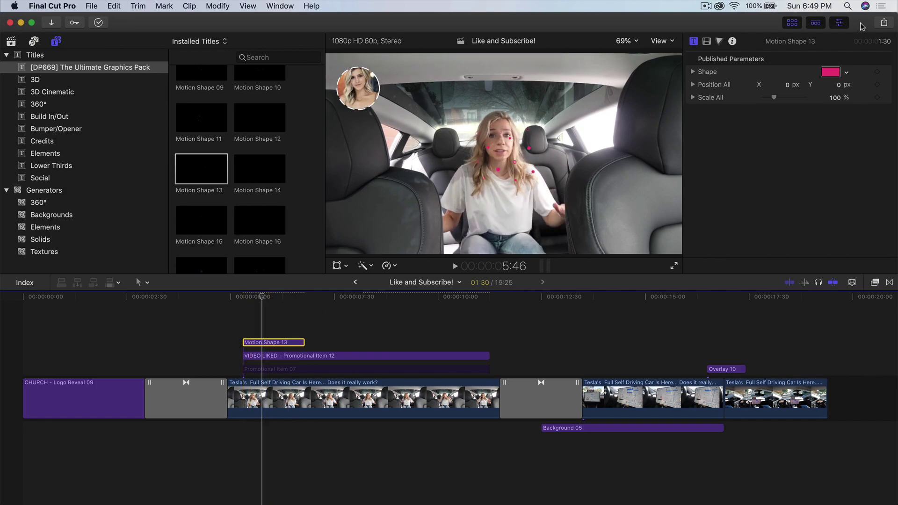
left_click(832, 72)
left_click_drag(786, 173, 778, 140)
left_click(705, 96)
Set Motion Shape 13's Position All to X -71.3, Y 31.2 and Scale All to 112%, and layer it beneath Promotional Item 12.
left_click_drag(792, 85, 782, 85)
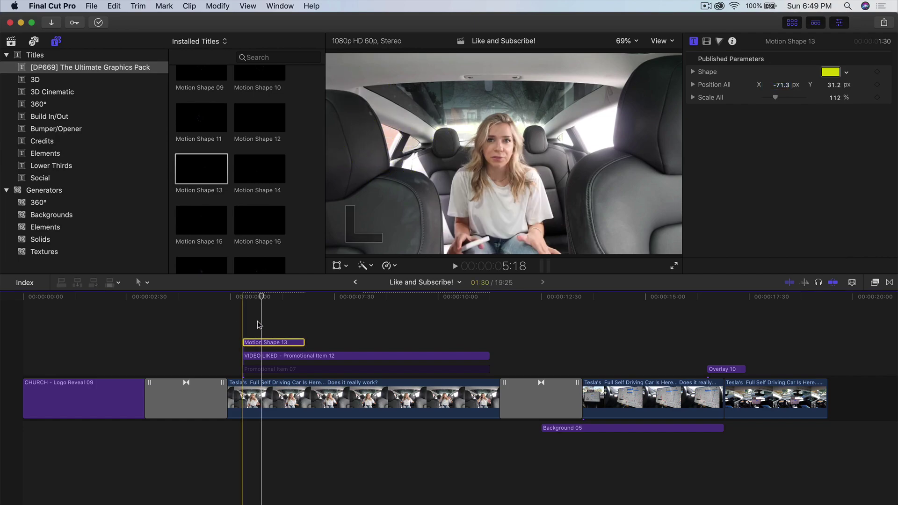
left_click(265, 341)
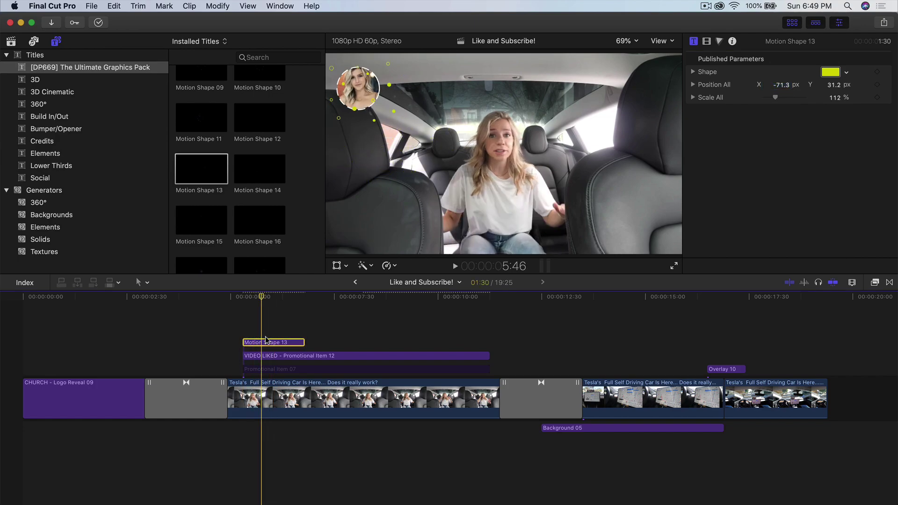
left_click_drag(265, 345, 265, 358)
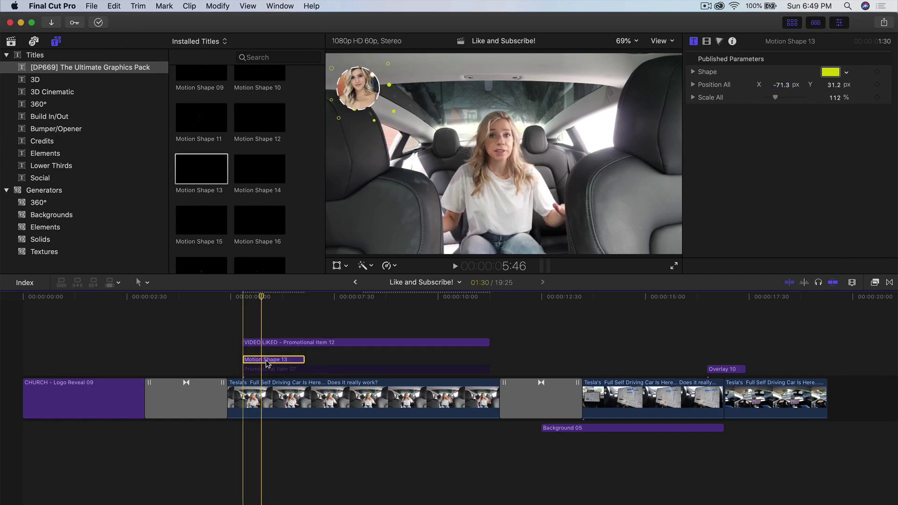
key("space")
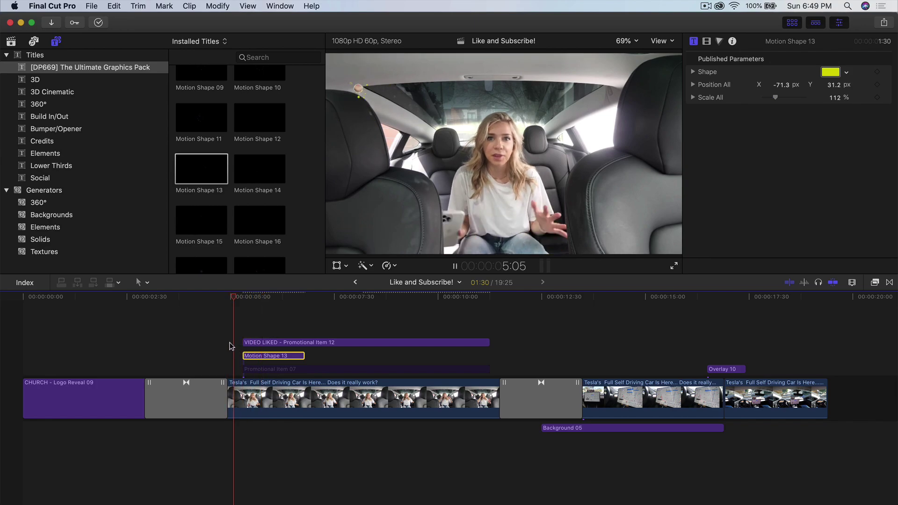
key("space")
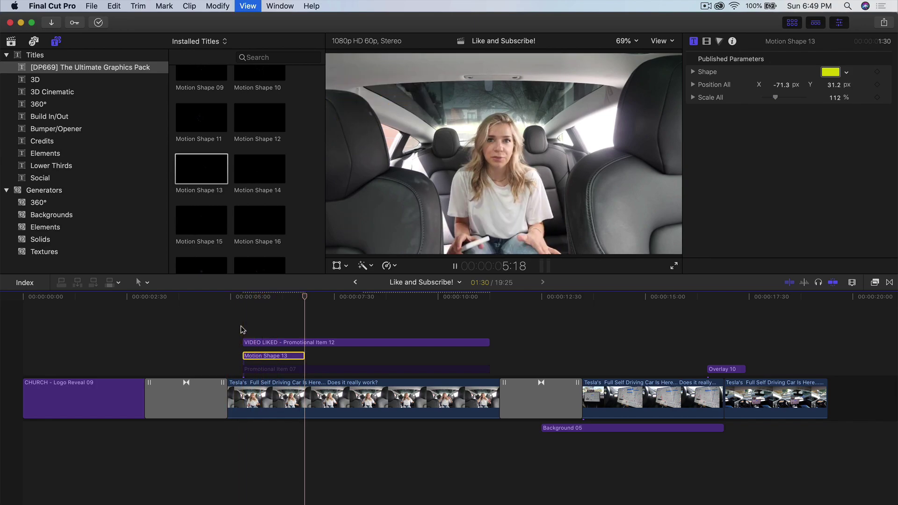
Change Motion Shape 13's Shape colour to White from the Apple palette and play the section from its start.
left_click(264, 296)
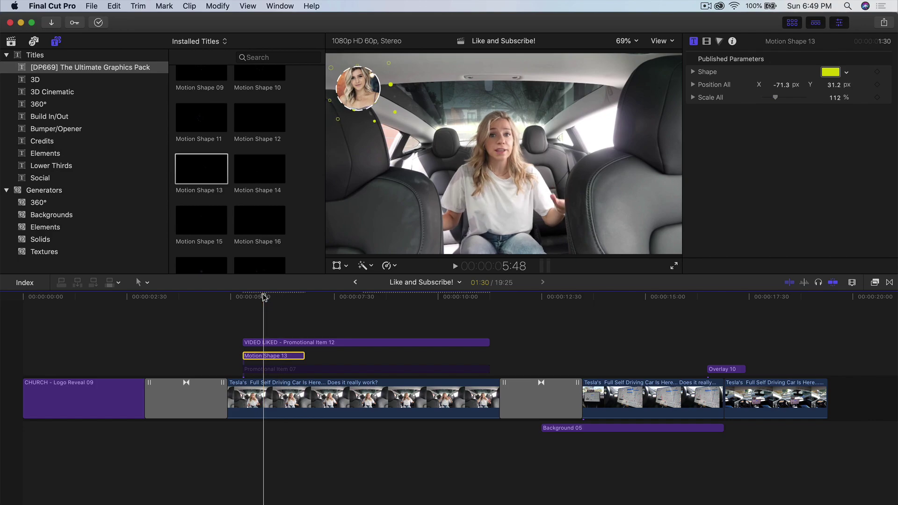
left_click(831, 73)
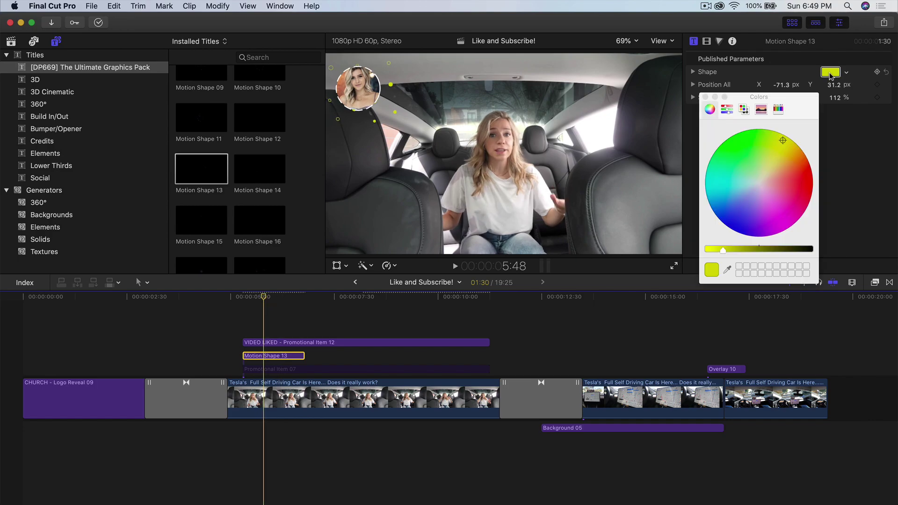
left_click(726, 109)
left_click(744, 112)
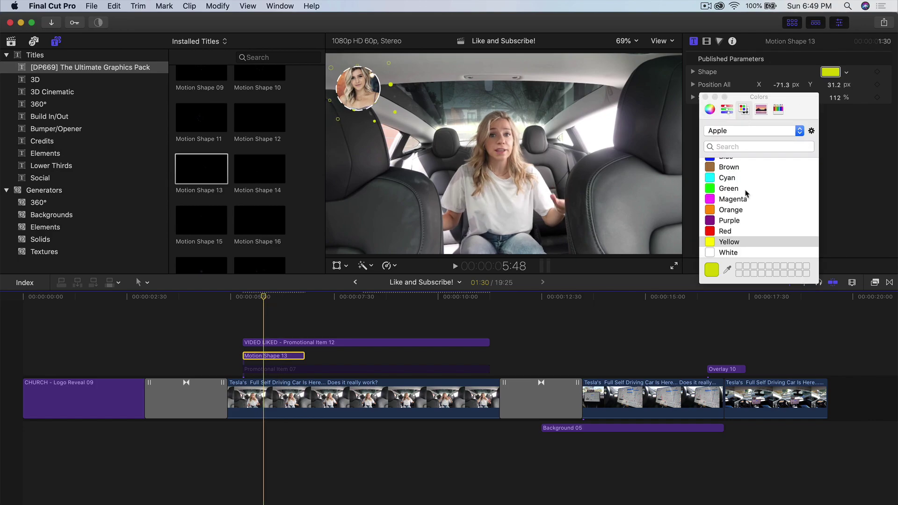
left_click(729, 253)
left_click(706, 98)
left_click(245, 297)
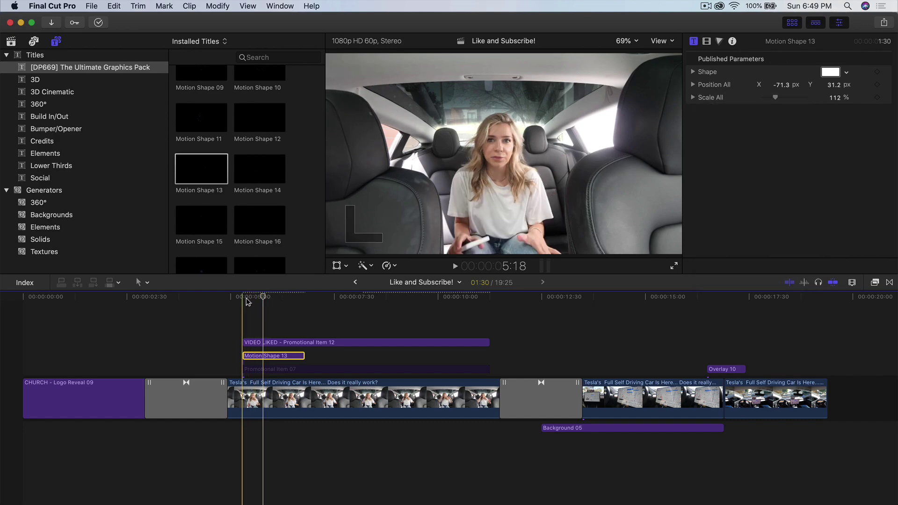
key("space")
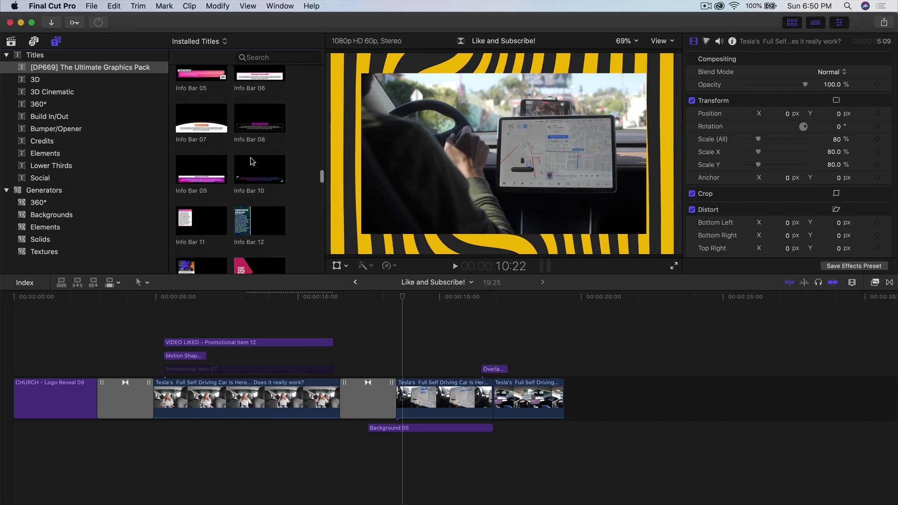
Delete Background 05 from the timeline and reset the Transform settings of the Tesla clip above it.
scroll(250, 161, "down", 5)
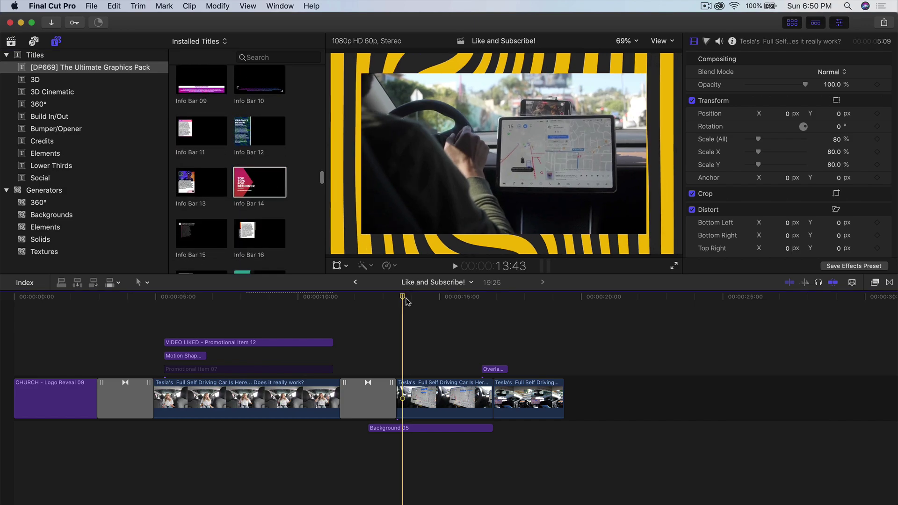
left_click(420, 298)
left_click(410, 429)
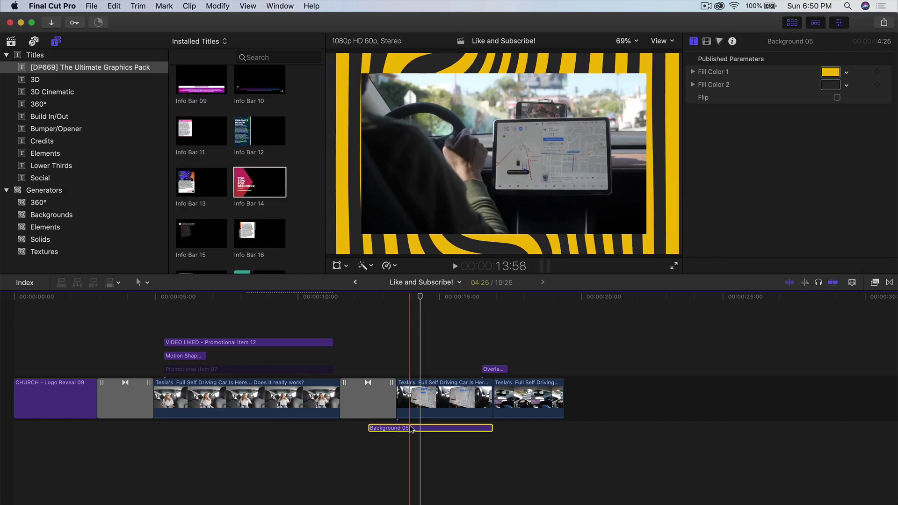
key("Delete")
left_click(426, 398)
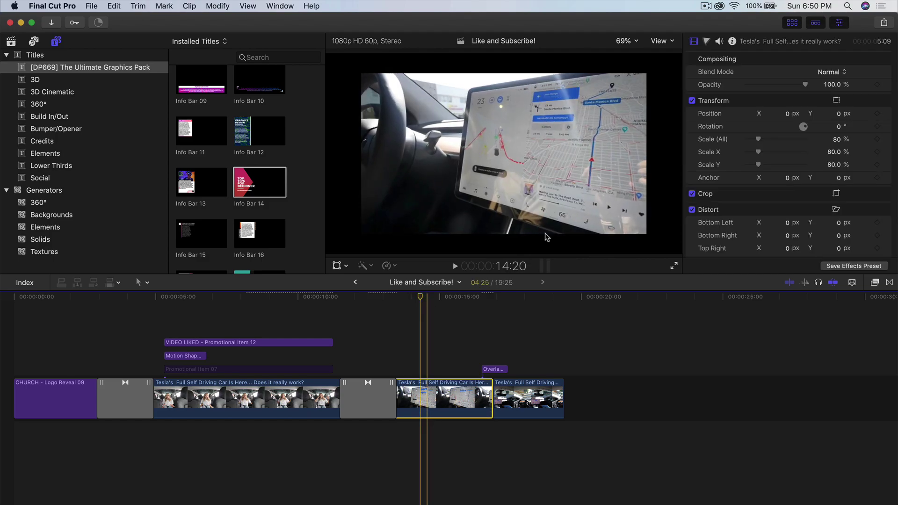
scroll(795, 183, "down", 4)
scroll(794, 182, "up", 4)
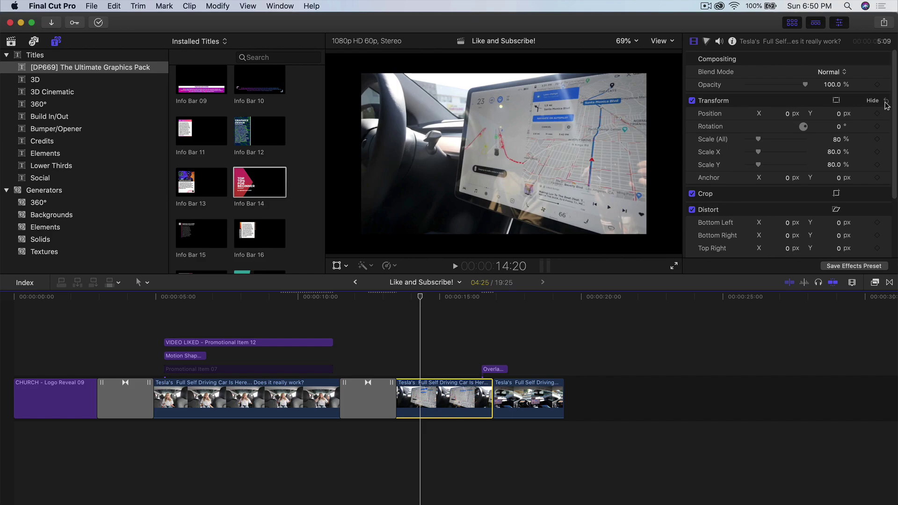
left_click(887, 101)
Add Info Bar 14 at the start of the touchscreen Tesla clip, shorten it to 2:31 and play it.
left_click_drag(269, 181, 404, 343)
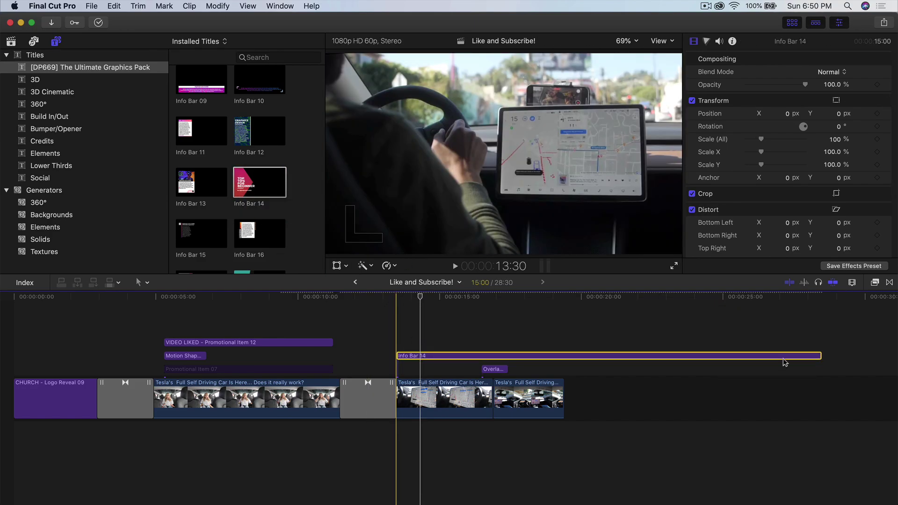
left_click_drag(820, 353, 468, 350)
key("space")
scroll(389, 329, "right", 2)
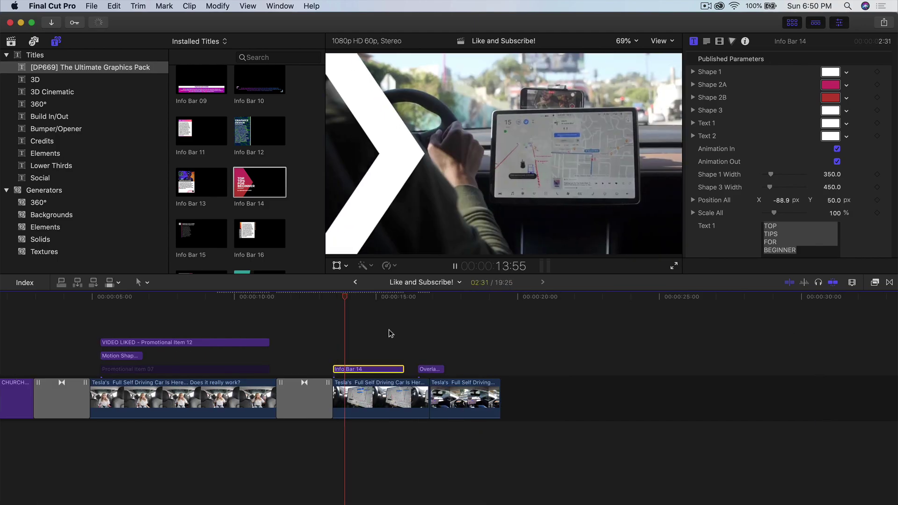
key("space")
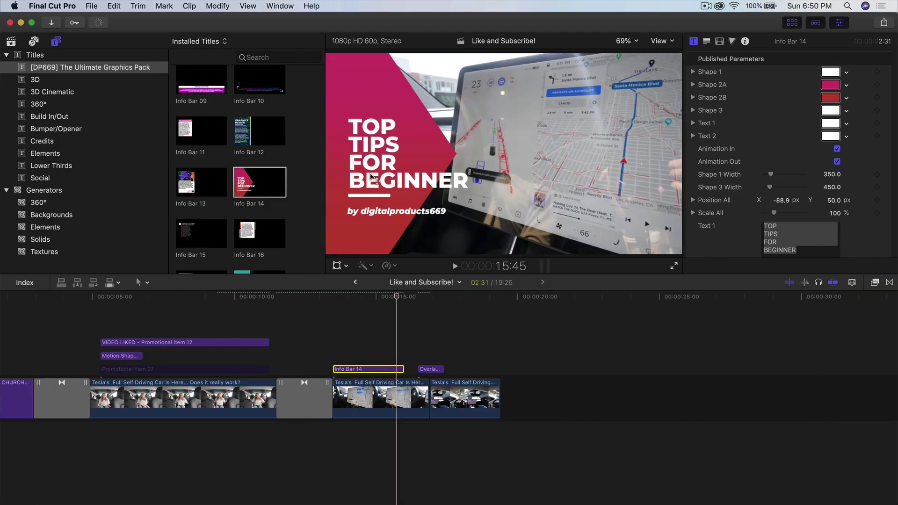
Replace Info Bar 14's Text 1 with "FULL SELF DRIVING TESLA", placing each word on its own line.
left_click_drag(377, 297, 385, 296)
scroll(790, 194, "down", 2)
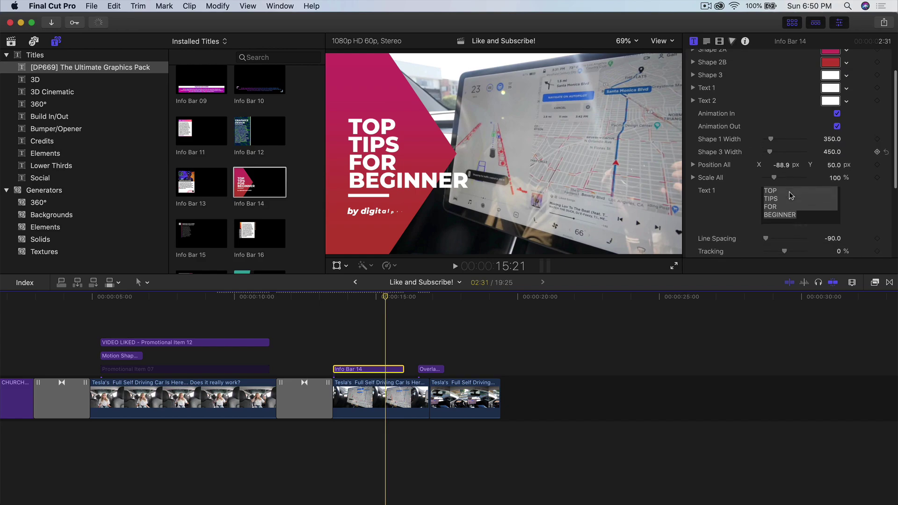
left_click(790, 194)
key("super+a")
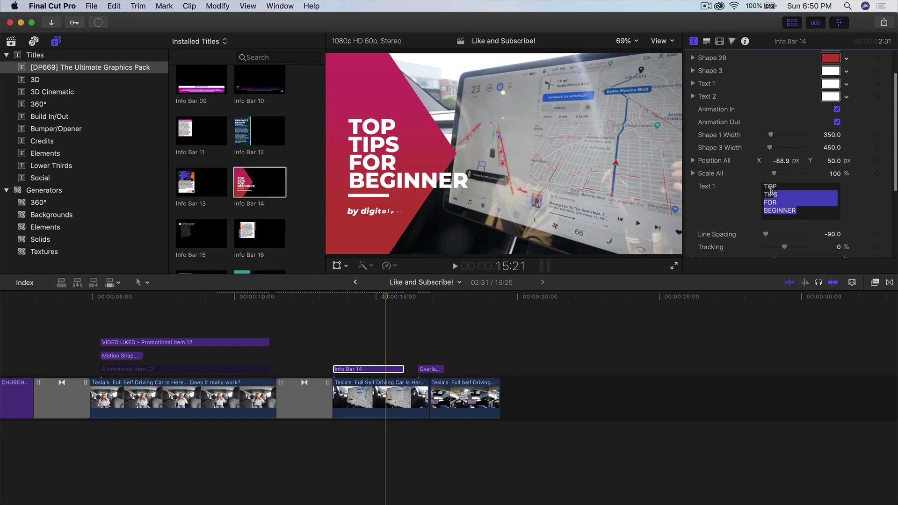
type("FULL SELF DRIVING TESLA")
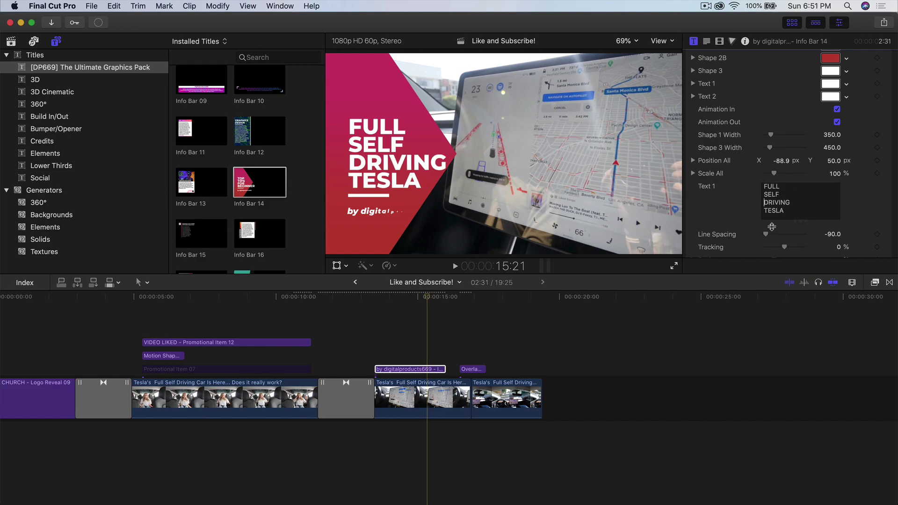
Set Info Bar 14's Text 1 Line Spacing to -87.0, Text 2 to "-TESLA" and duration to 3:00, and play it.
mouse_move(766, 234)
left_mouse_down()
mouse_move(775, 235)
mouse_move(767, 232)
left_mouse_up()
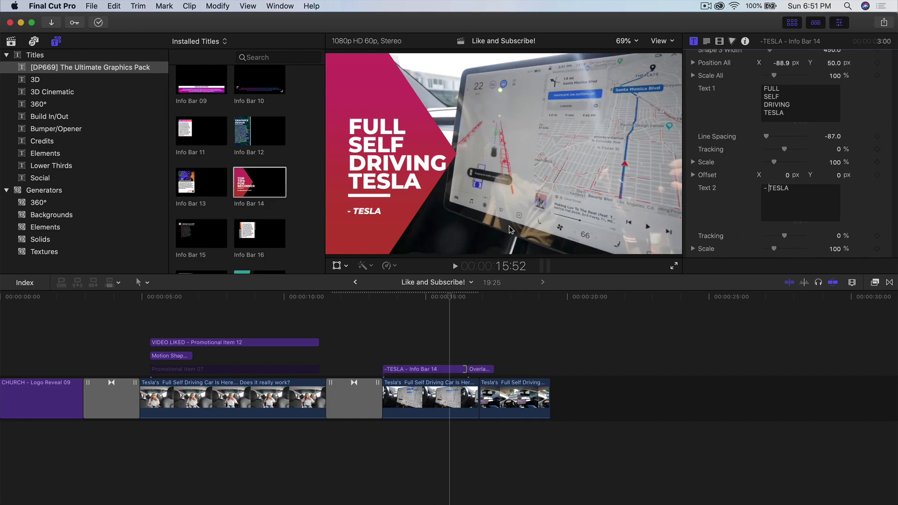
key("BackSpace")
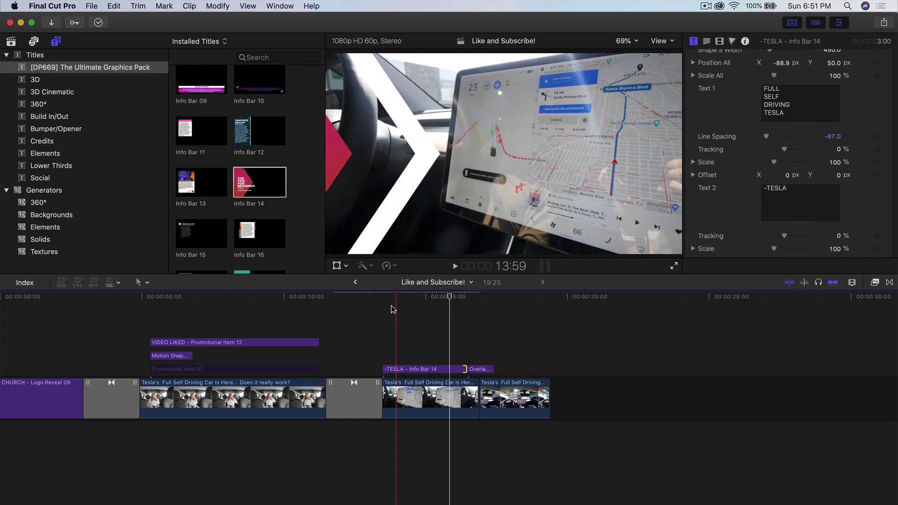
left_click(387, 308)
key("space")
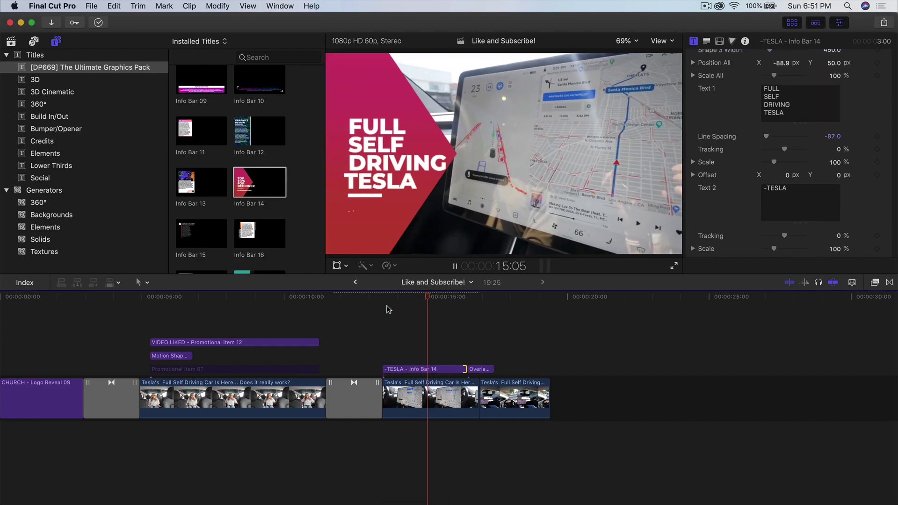
Park the playhead on Info Bar 14 and change its Shape 2A colour to yellow.
key("space")
scroll(829, 140, "up", 6)
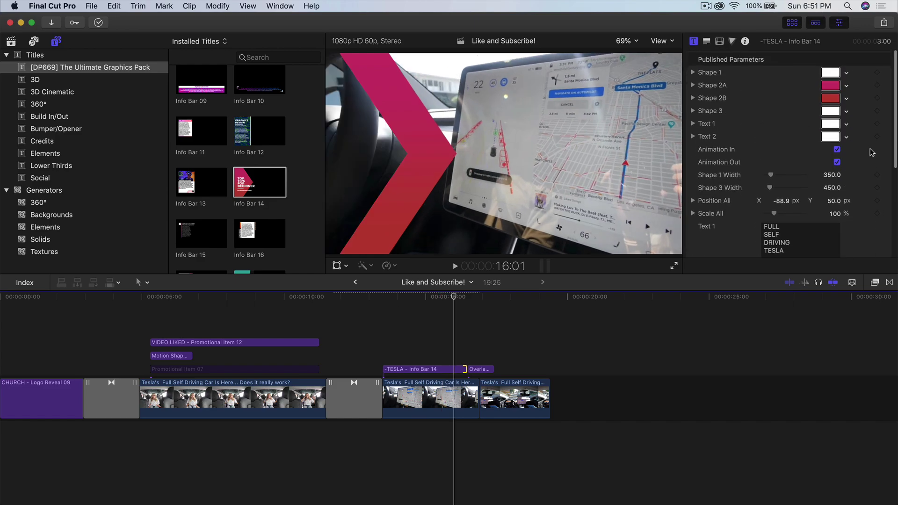
left_click(422, 314)
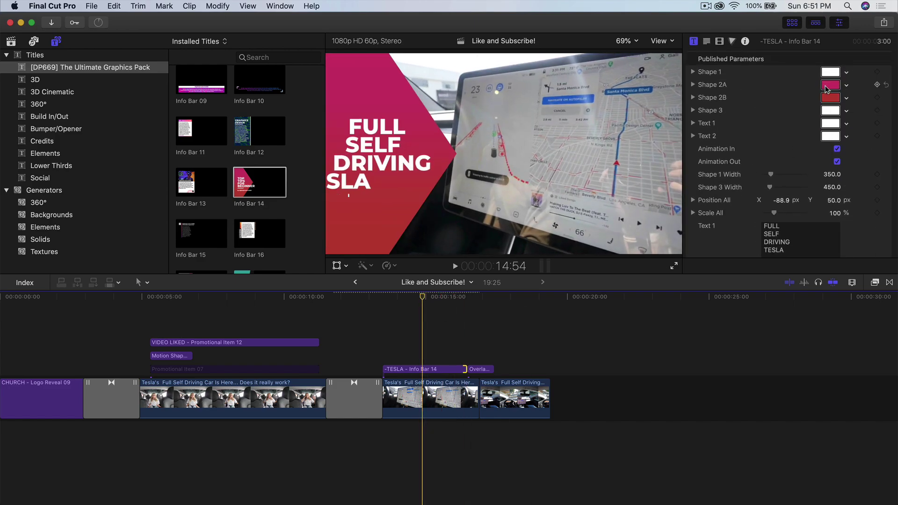
left_click(826, 86)
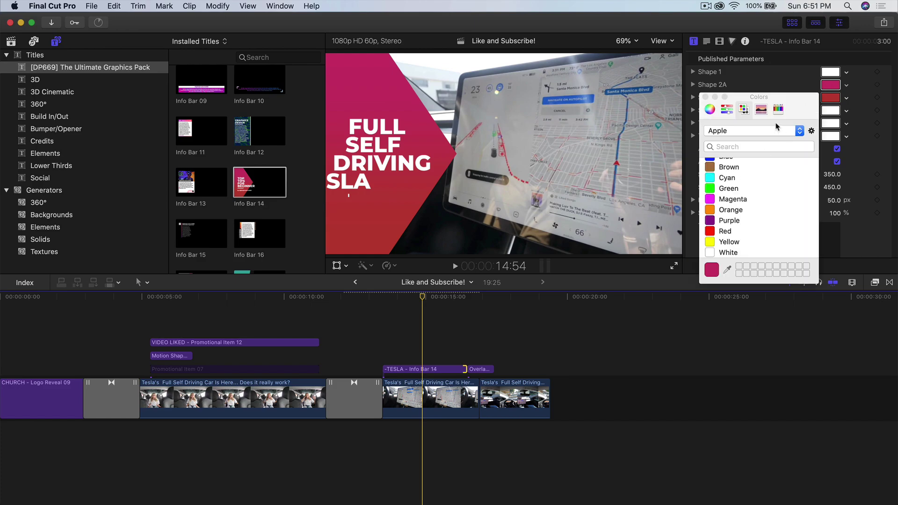
left_click(710, 109)
left_click_drag(767, 172, 784, 187)
left_click(712, 249)
left_click(705, 97)
Change Info Bar 14's Shape 2B colour to lime green and extend the title's duration to 3:27.
left_click(826, 98)
left_click_drag(724, 248, 720, 248)
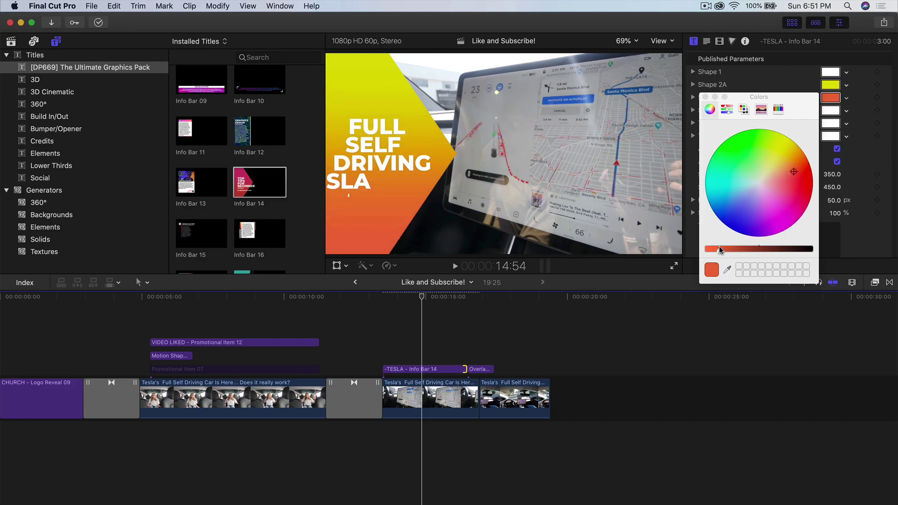
left_click_drag(793, 166, 756, 145)
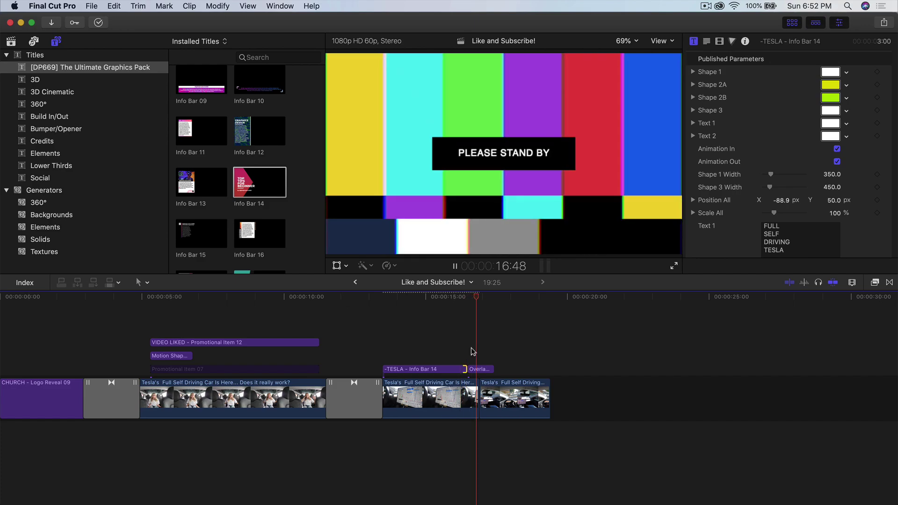
left_click_drag(463, 369, 477, 369)
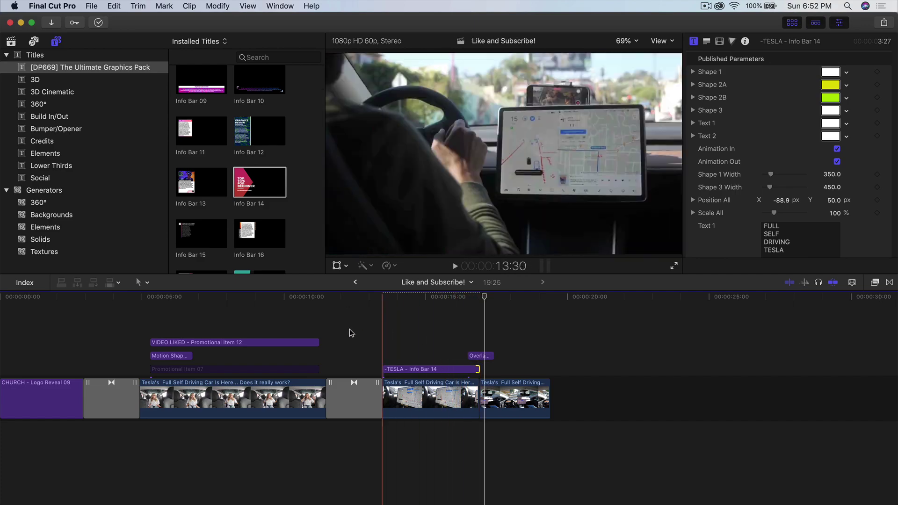
Add Emoticon 03 above the Promotional Item 12 title, starting just before the first Tesla clip, and play it.
key("shift+z")
left_click(305, 298)
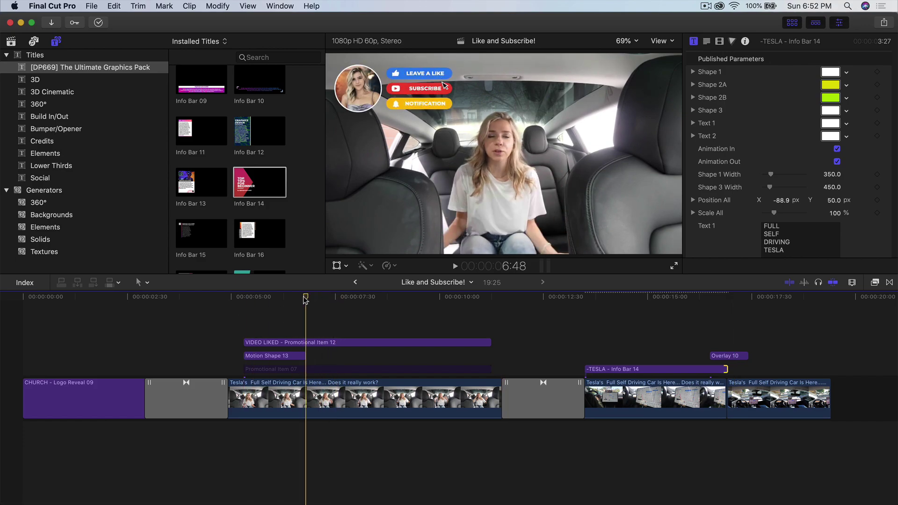
scroll(296, 172, "down", 15)
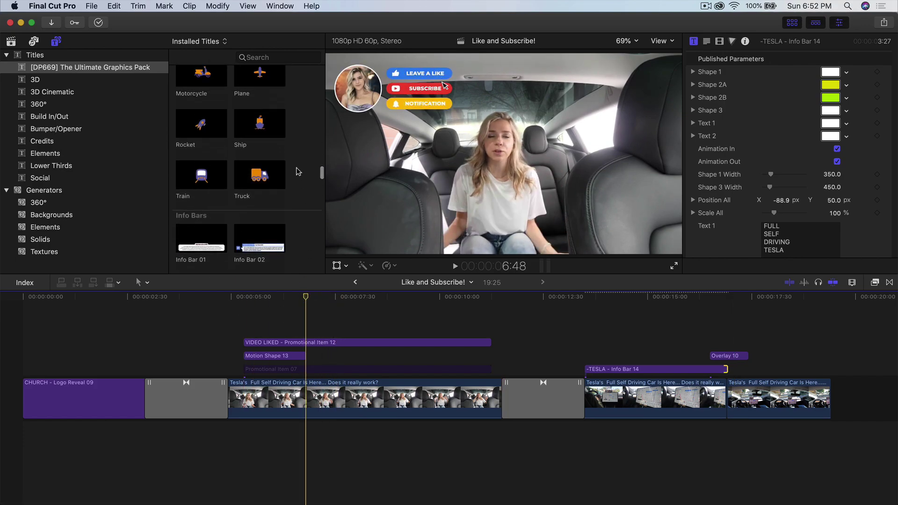
scroll(296, 171, "down", 10)
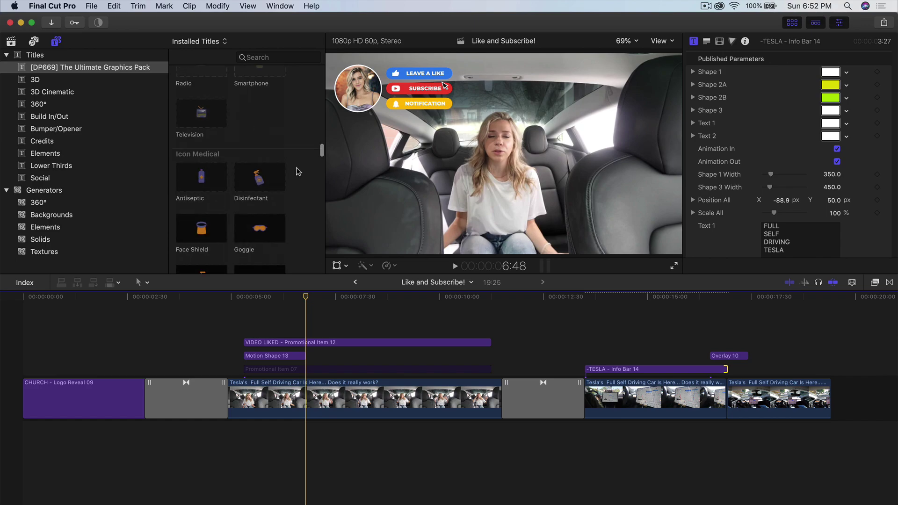
scroll(296, 171, "up", 10)
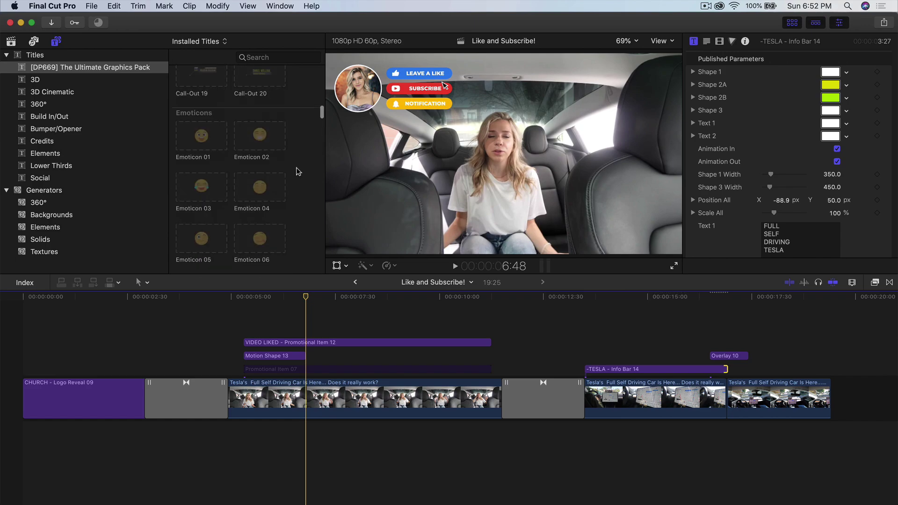
left_click_drag(201, 96, 248, 327)
key("space")
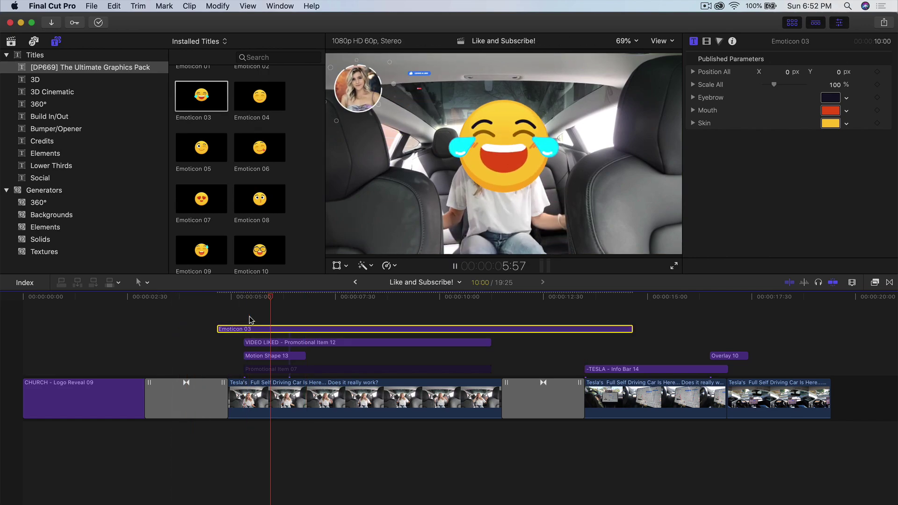
key("space")
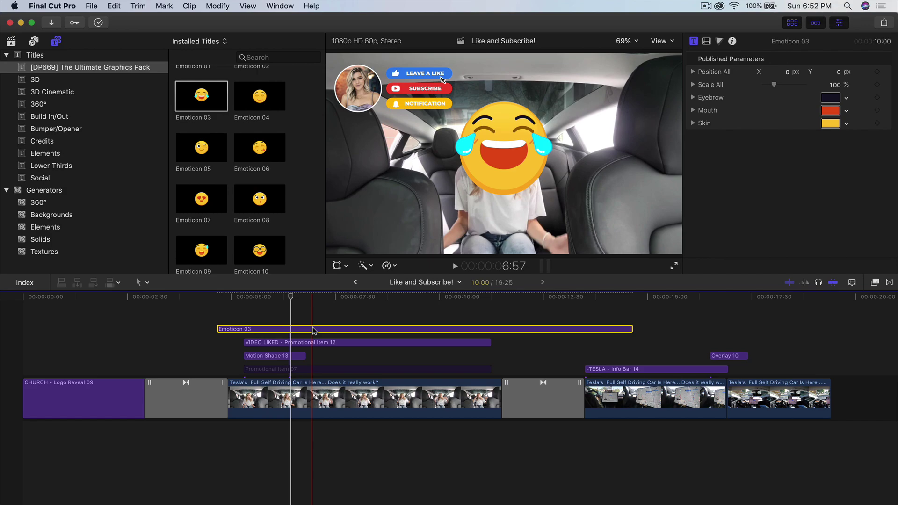